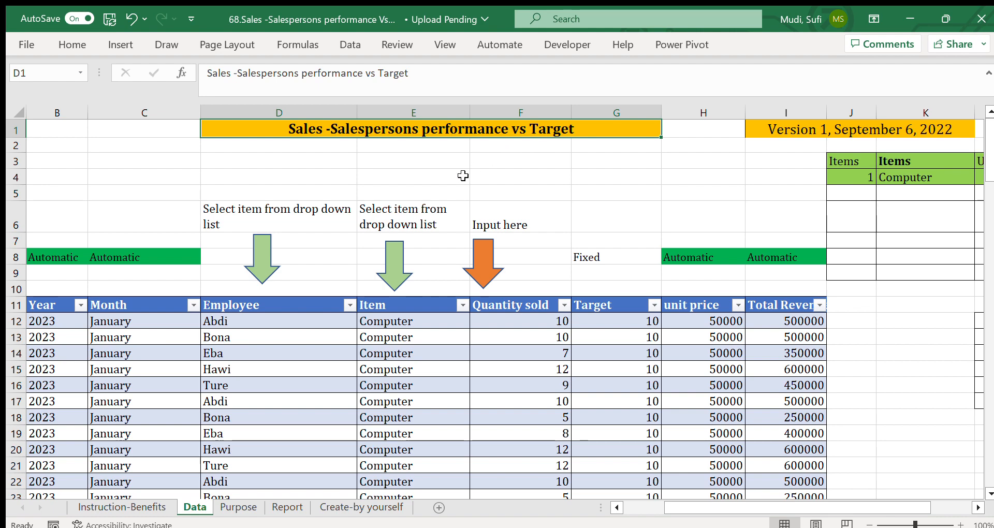
Review the sales records on the Data sheet and the whole salesperson pivot table on the Report sheet, selecting each range
{"action": "left_click_drag", "start_coordinate": [54, 287], "coordinate": [284, 515]}
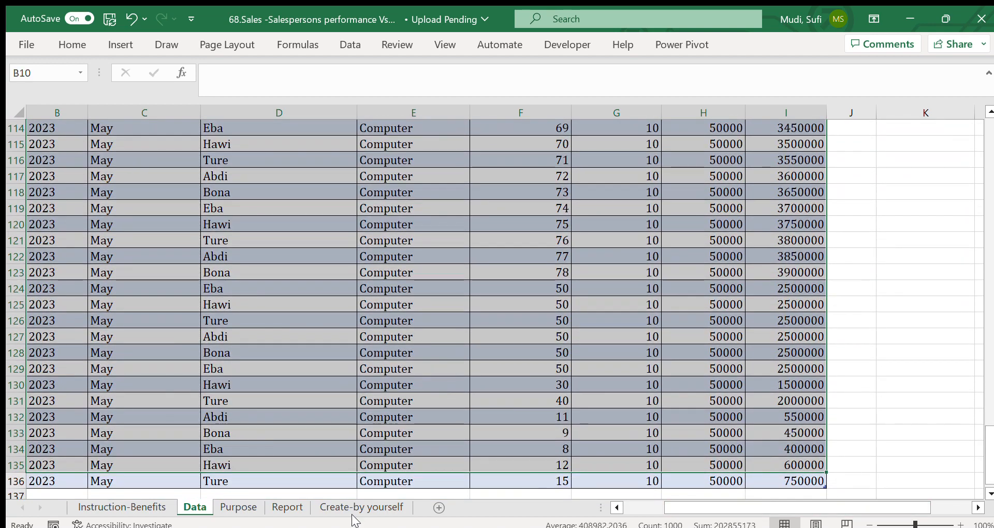
{"action": "left_click", "coordinate": [284, 510]}
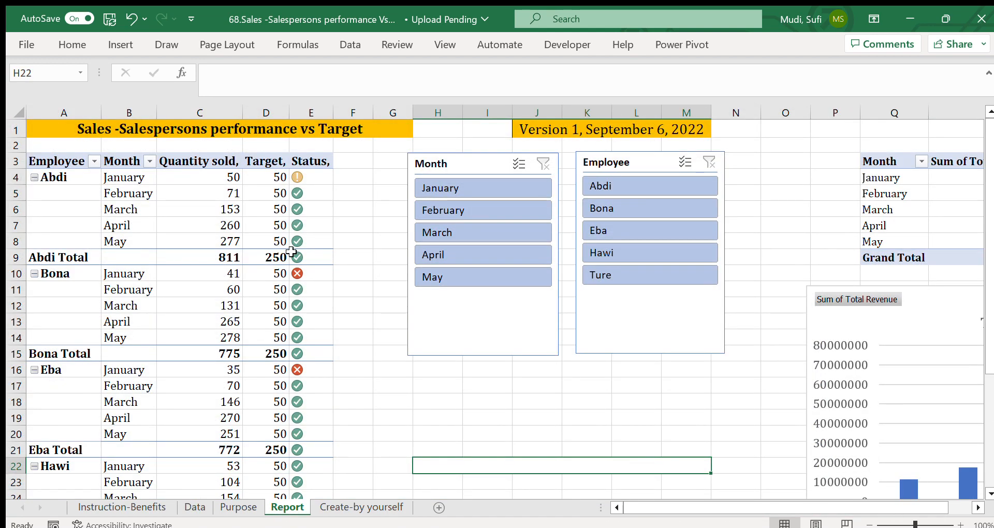
{"action": "left_click_drag", "start_coordinate": [62, 164], "coordinate": [312, 475]}
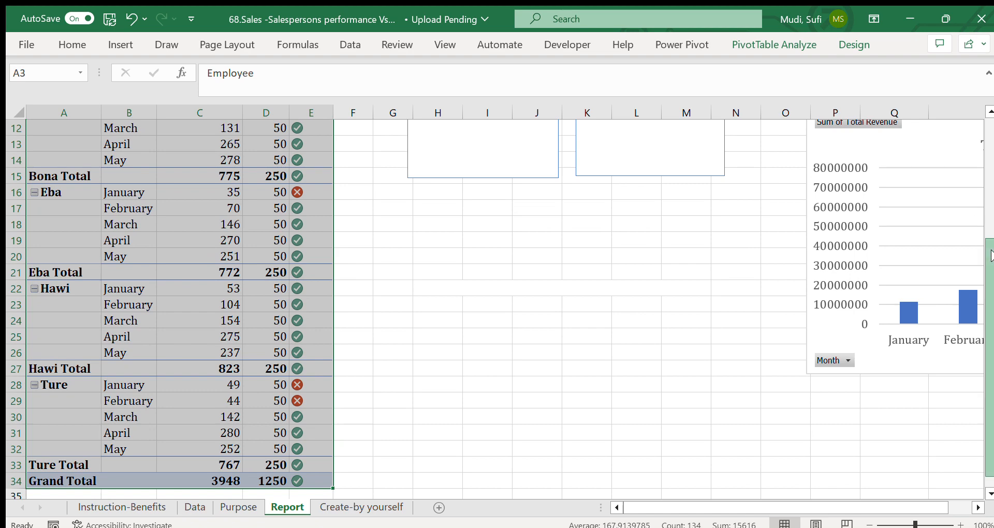
{"action": "left_click_drag", "start_coordinate": [990, 254], "coordinate": [980, 135]}
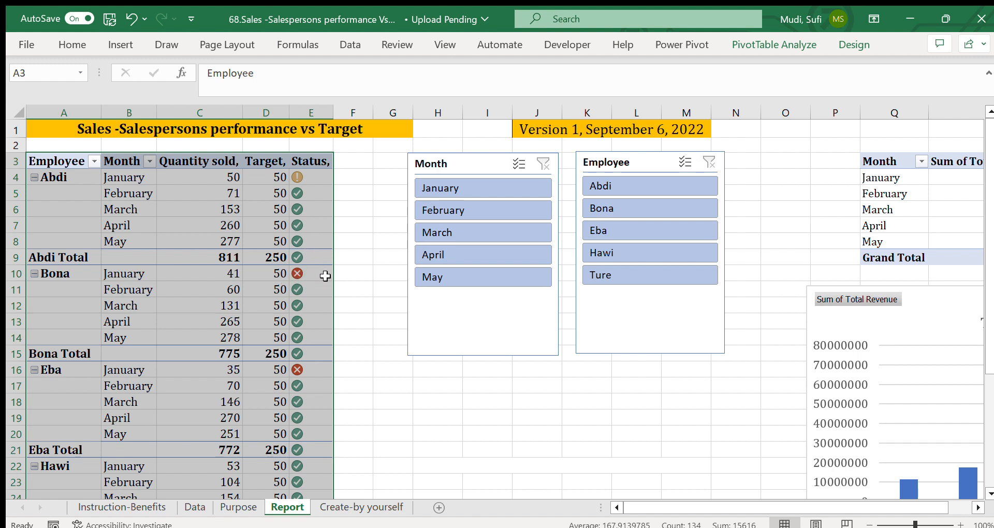
Examine the Status icons in the pivot table for the first employee's February to total rows and the second employee's January row
{"action": "left_click", "coordinate": [325, 276]}
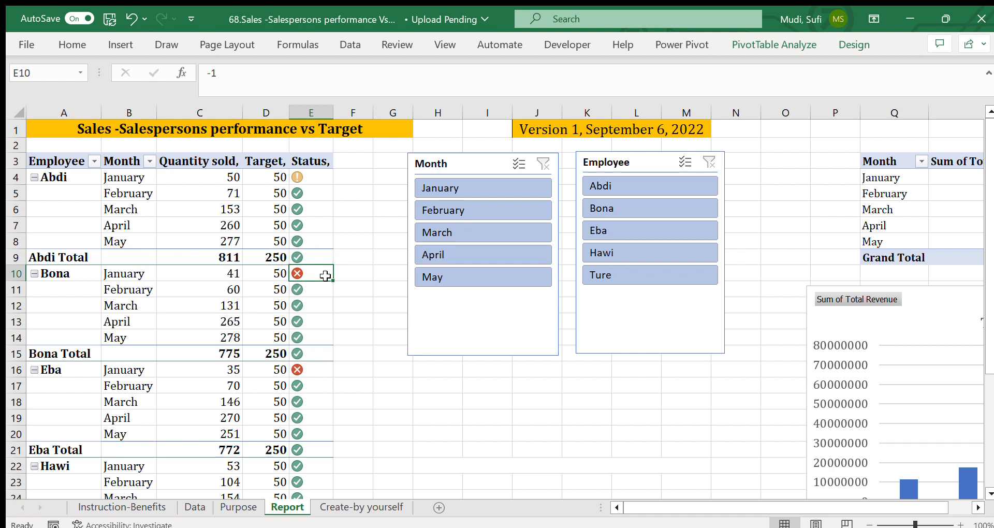
{"action": "left_click", "coordinate": [306, 193]}
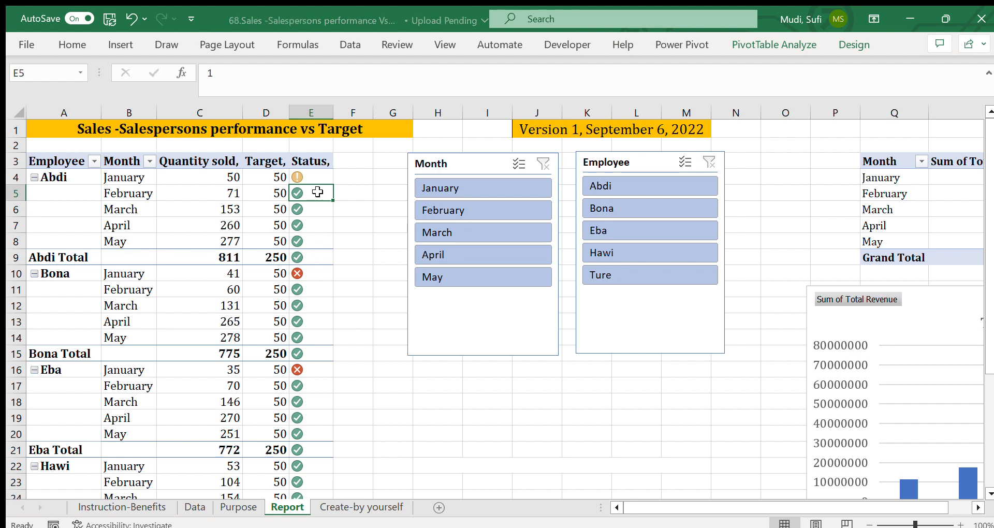
{"action": "left_click", "coordinate": [310, 273]}
{"action": "left_click_drag", "start_coordinate": [312, 192], "coordinate": [311, 254]}
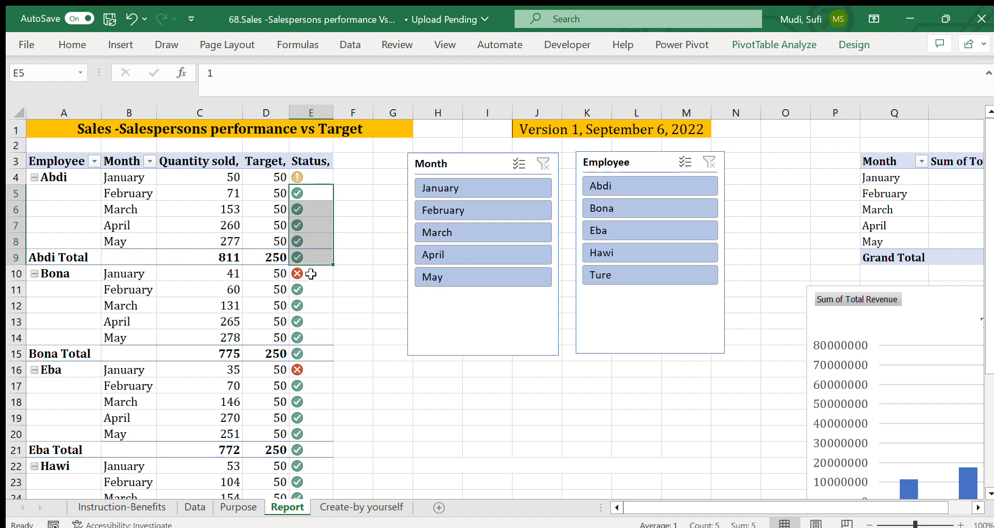
{"action": "left_click", "coordinate": [311, 274]}
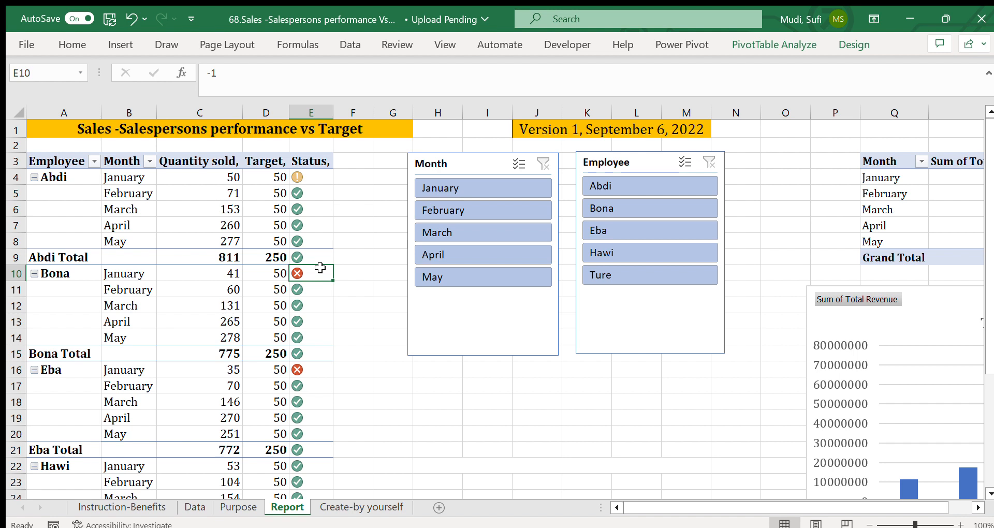
Demonstrate the slicers by filtering the report to January and separately to the second employee, clearing each filter after viewing
{"action": "left_click", "coordinate": [486, 186]}
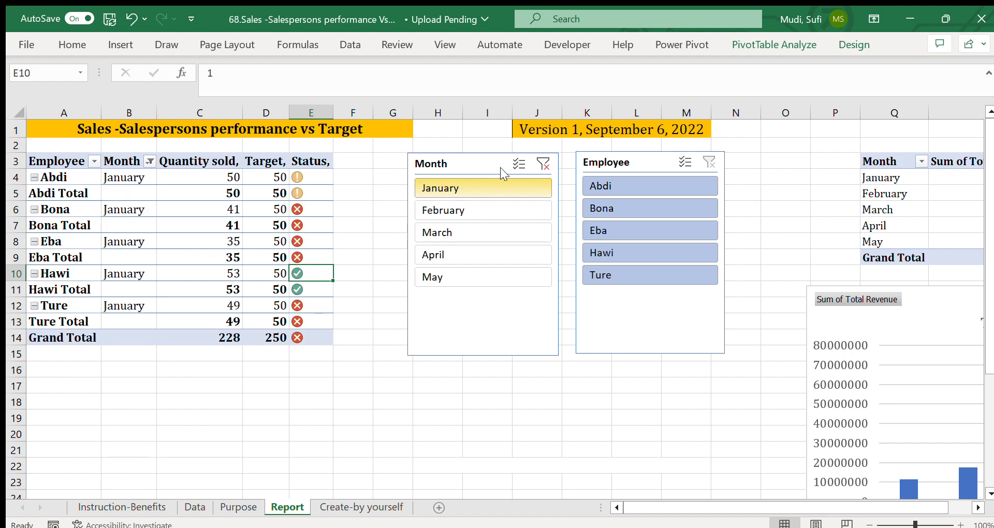
{"action": "left_click", "coordinate": [544, 164]}
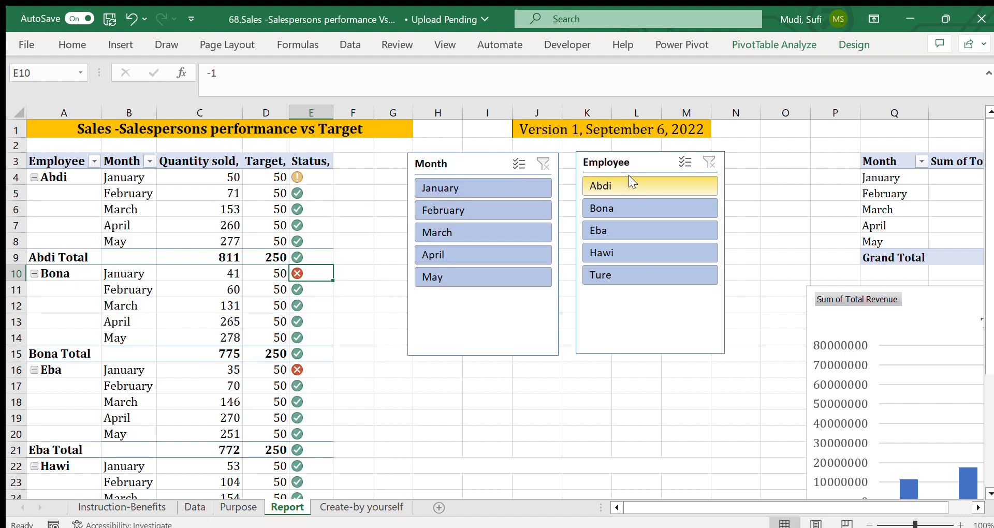
{"action": "left_click", "coordinate": [622, 206]}
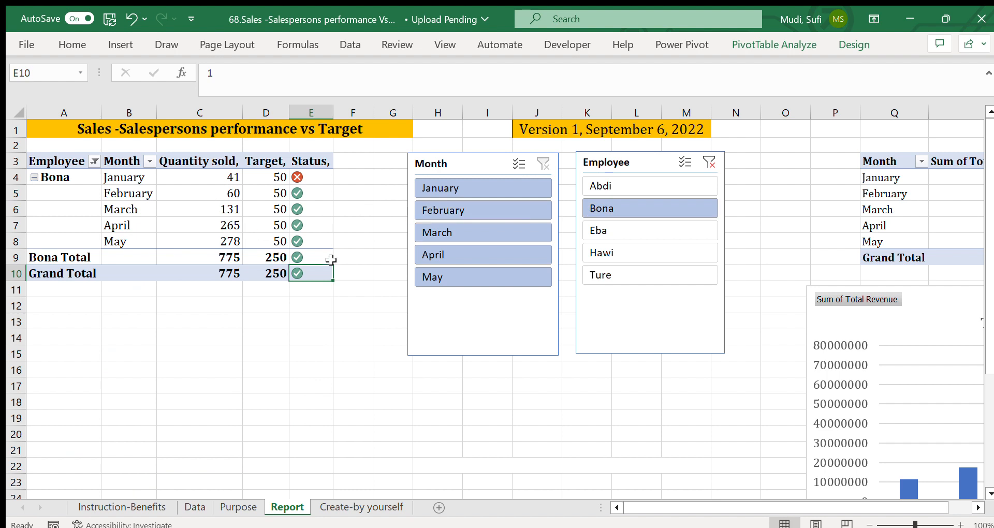
{"action": "left_click", "coordinate": [708, 162]}
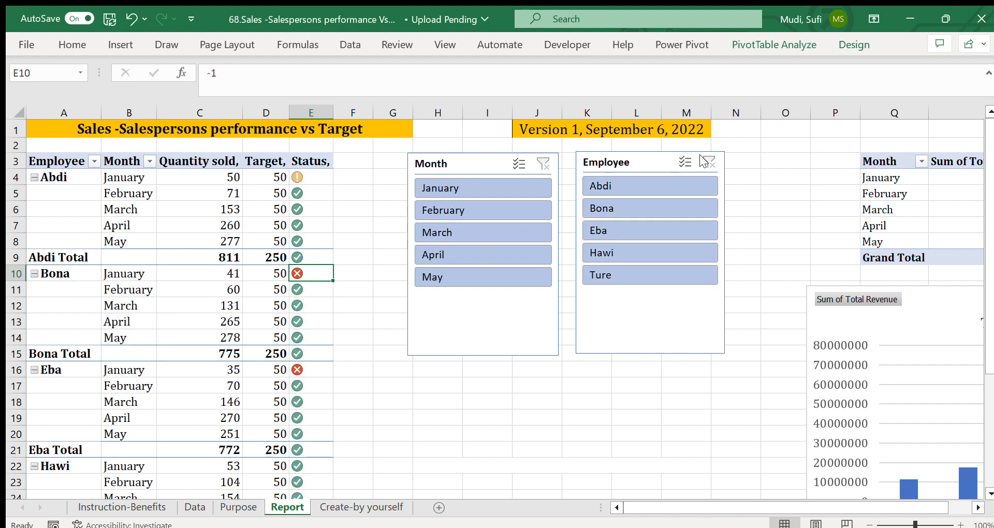
{"action": "left_click", "coordinate": [515, 394]}
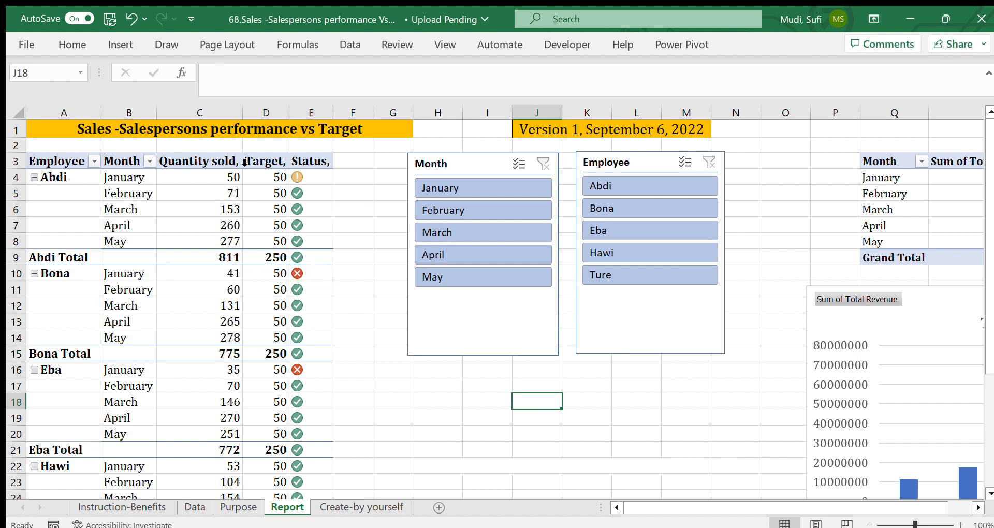
{"action": "left_click", "coordinate": [149, 130]}
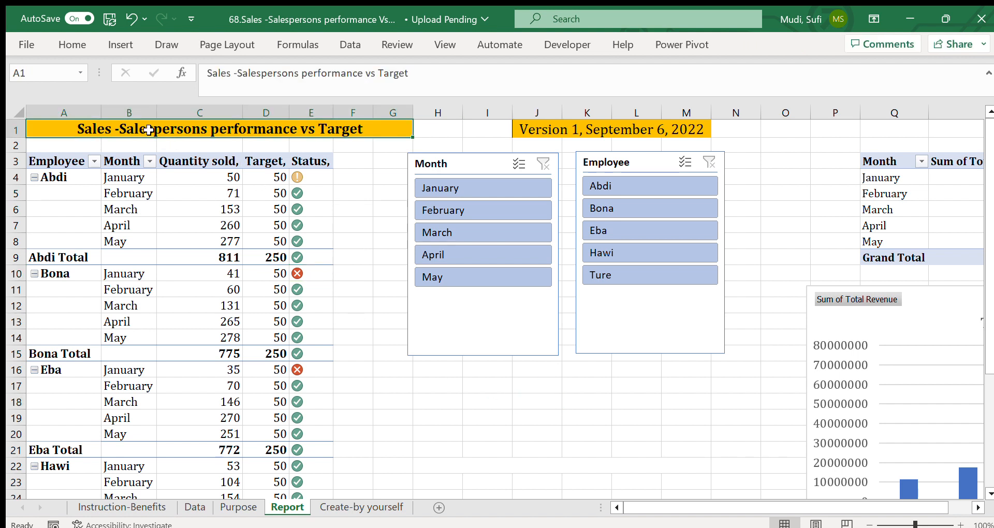
{"action": "left_click", "coordinate": [430, 402]}
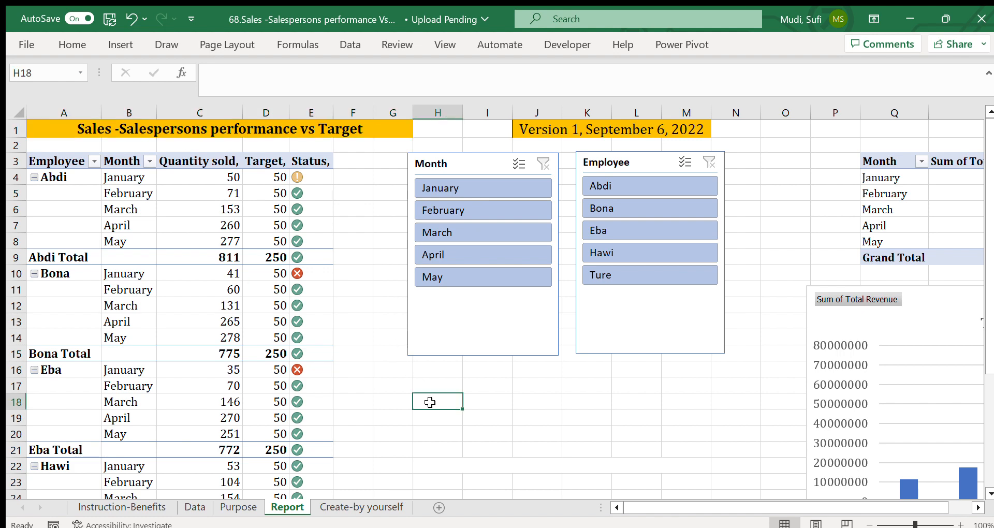
Open the Purpose sheet and read its list of purposes from "To modernize data system" down to "To learn new skills"
{"action": "left_click", "coordinate": [241, 509]}
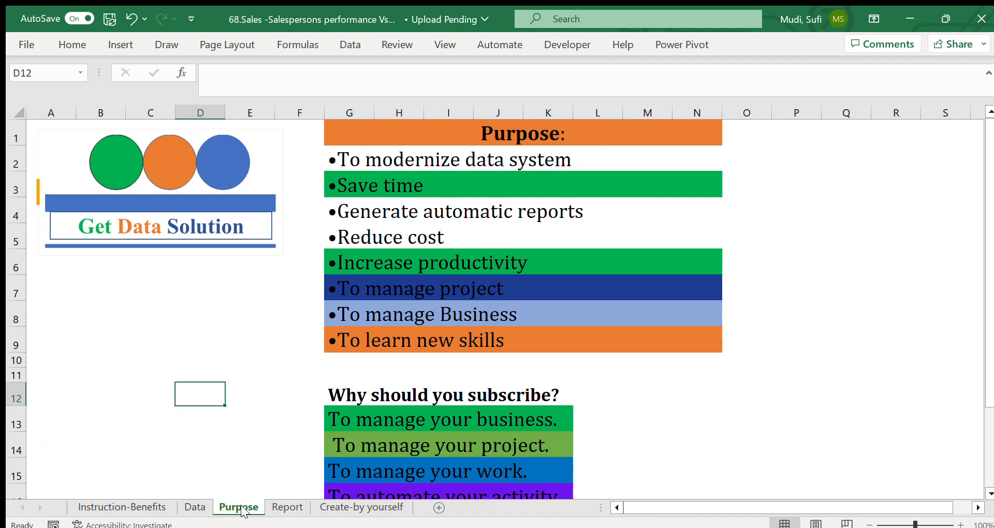
{"action": "left_click", "coordinate": [196, 312]}
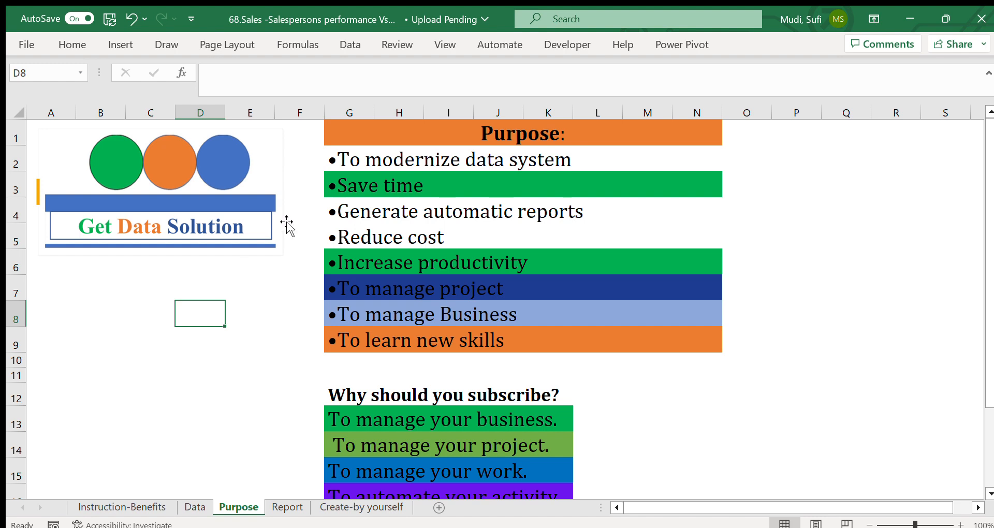
{"action": "left_click", "coordinate": [389, 163]}
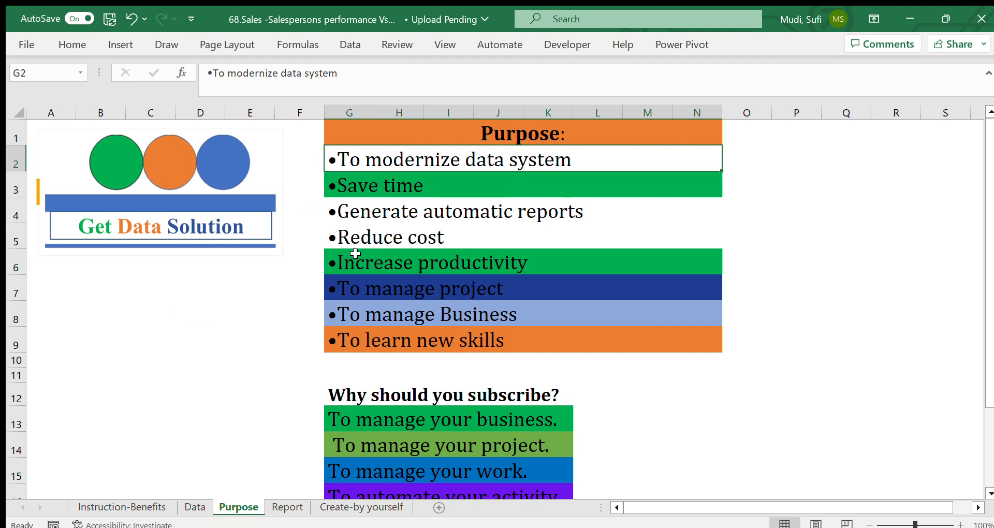
{"action": "key", "text": "Down"}
{"action": "key", "text": "Down"}
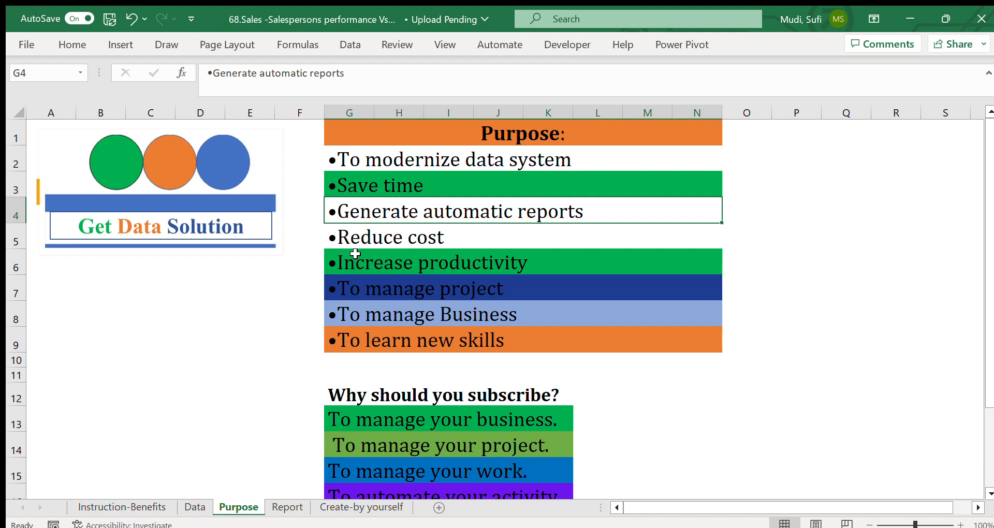
{"action": "key", "text": "Down"}
{"action": "key", "text": "Down"}
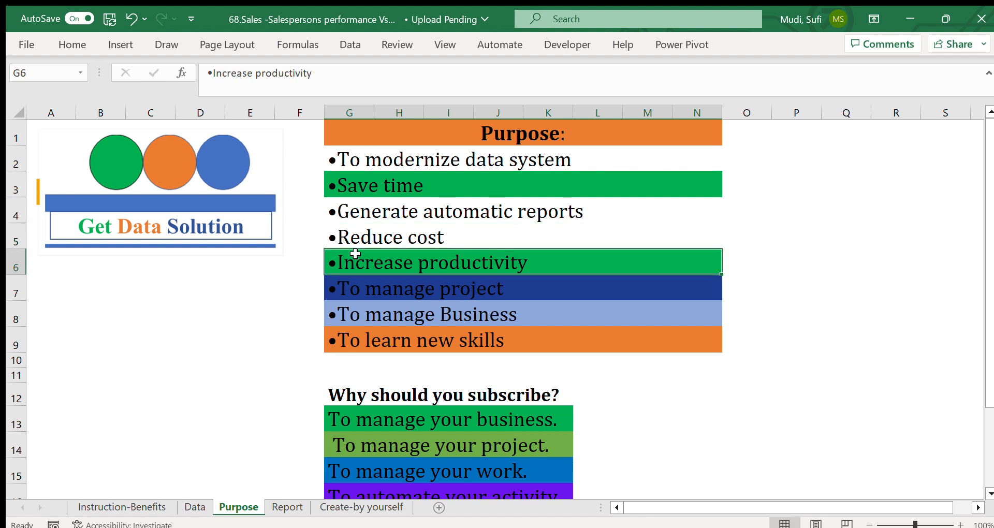
{"action": "key", "text": "Down"}
{"action": "key", "text": "Down"}
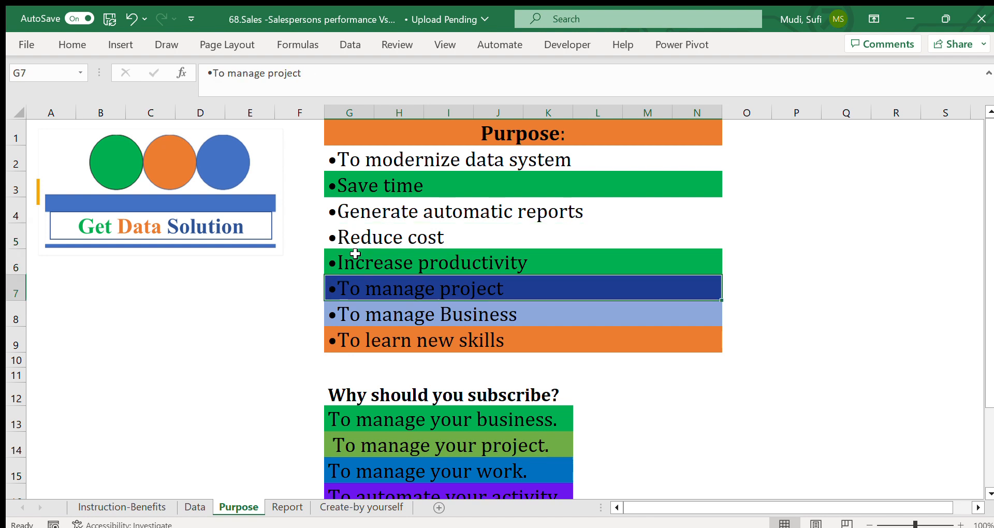
{"action": "key", "text": "Down"}
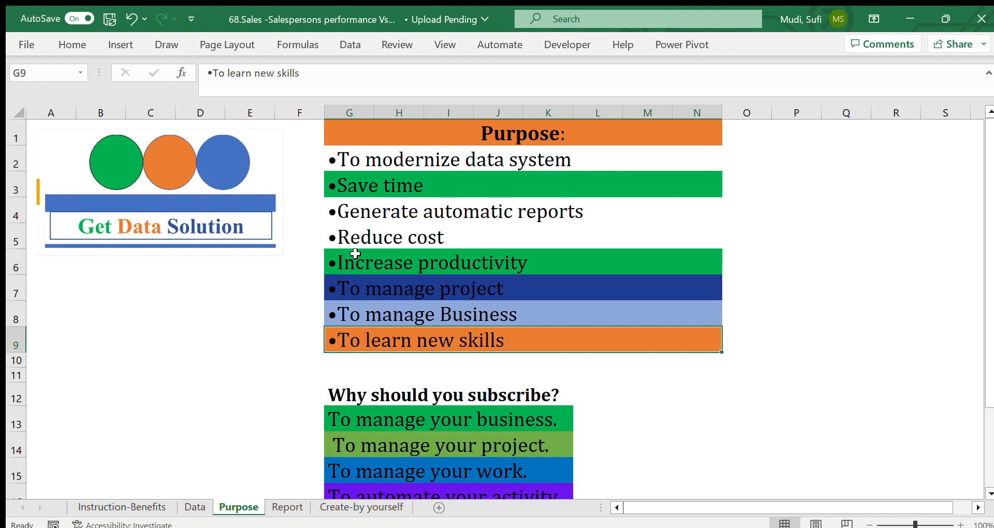
{"action": "key", "text": "Down"}
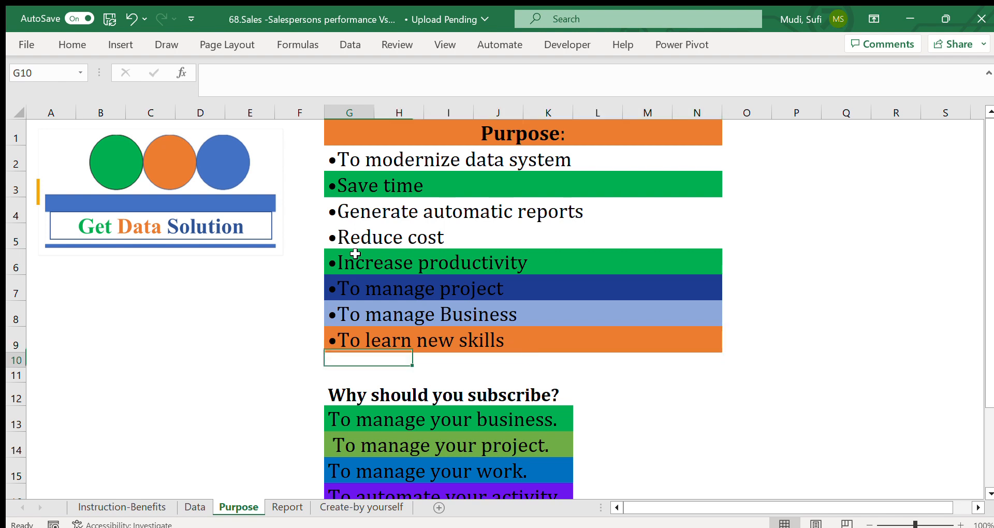
Move down through the "Why should you subscribe?" section to the empty rows below its last reason
{"action": "key", "text": "Down"}
{"action": "key", "text": "Down"}
{"action": "key", "text": "Down"}
{"action": "key", "text": "Down"}
{"action": "key", "text": "Down"}
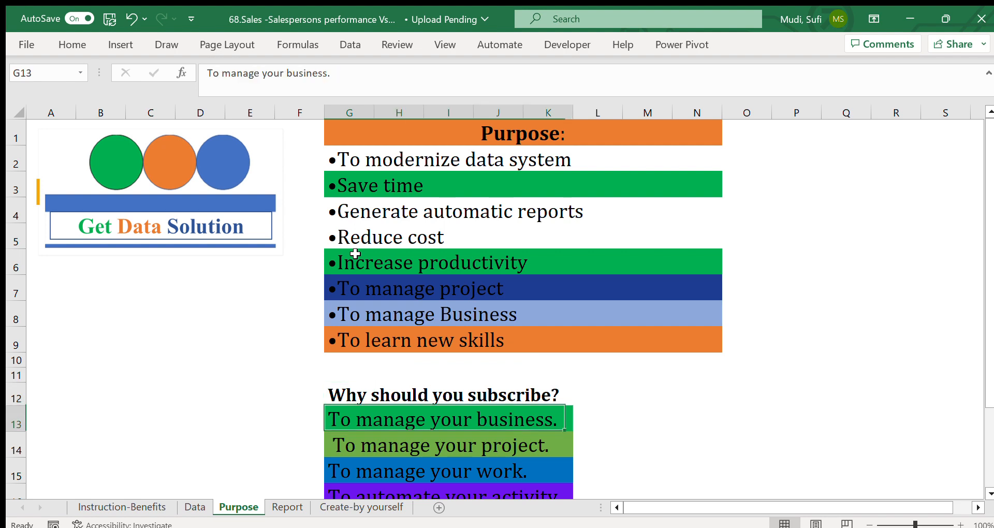
{"action": "key", "text": "Down"}
{"action": "key", "text": "Down"}
{"action": "key", "text": "Down"}
{"action": "key", "text": "Down"}
{"action": "key", "text": "Down"}
{"action": "key", "text": "Down"}
{"action": "key", "text": "Down"}
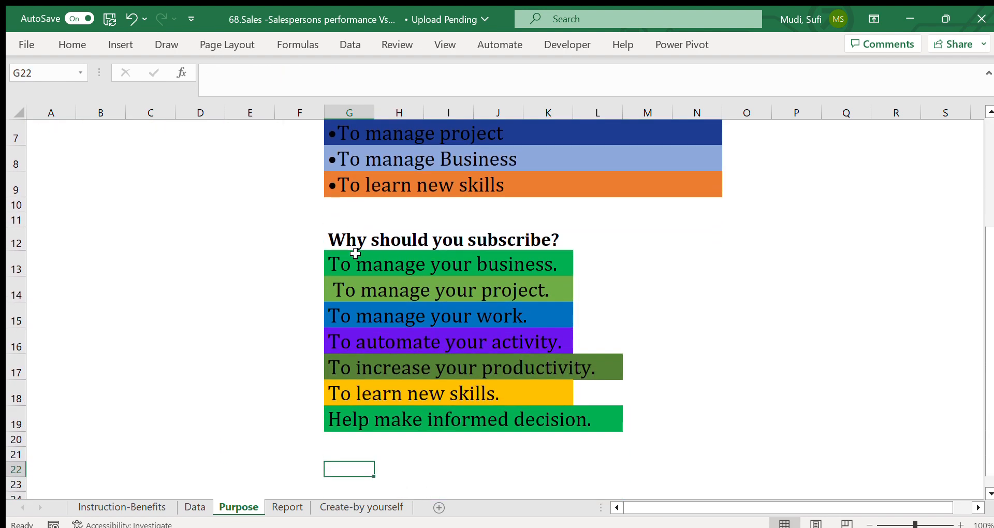
Go through the subscription reasons one by one, from "To manage your business." to "Help make informed decision."
{"action": "left_click", "coordinate": [398, 246]}
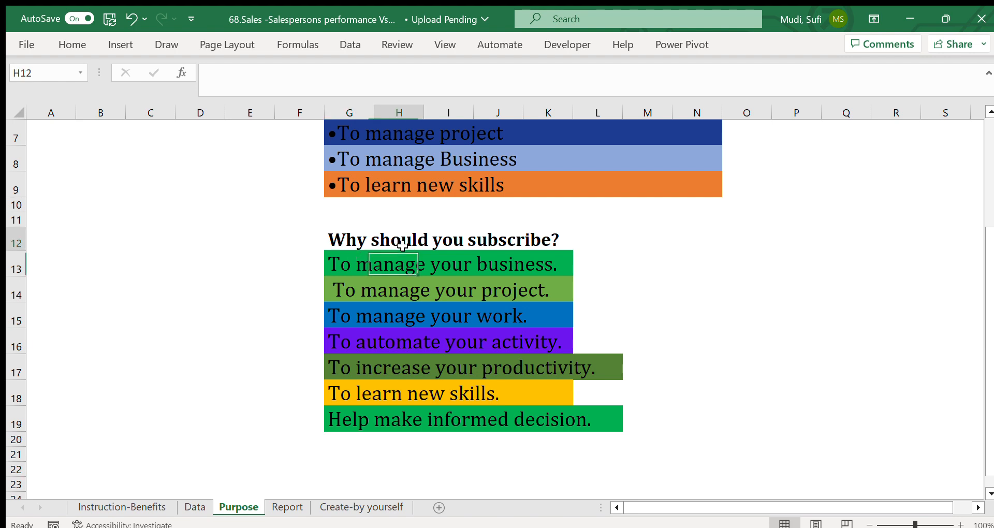
{"action": "left_click", "coordinate": [269, 262]}
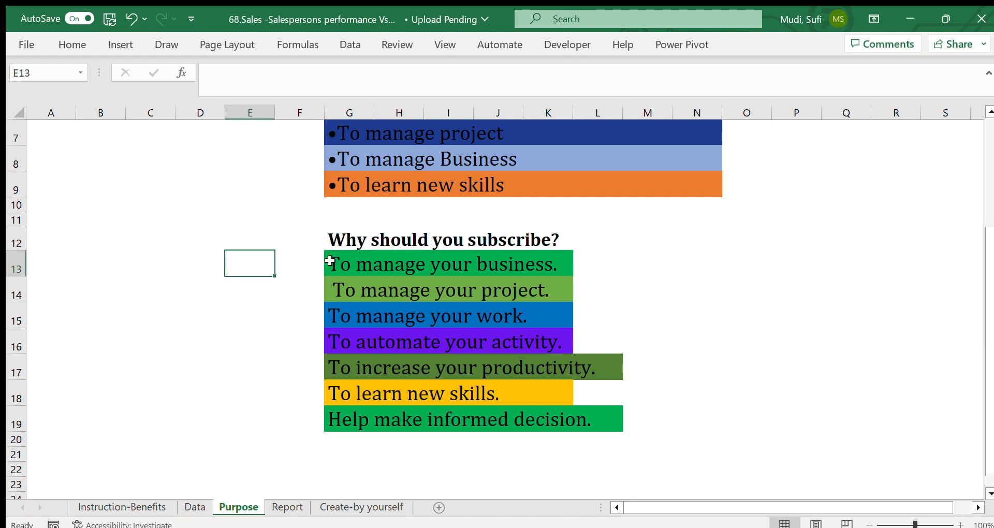
{"action": "left_click", "coordinate": [353, 266]}
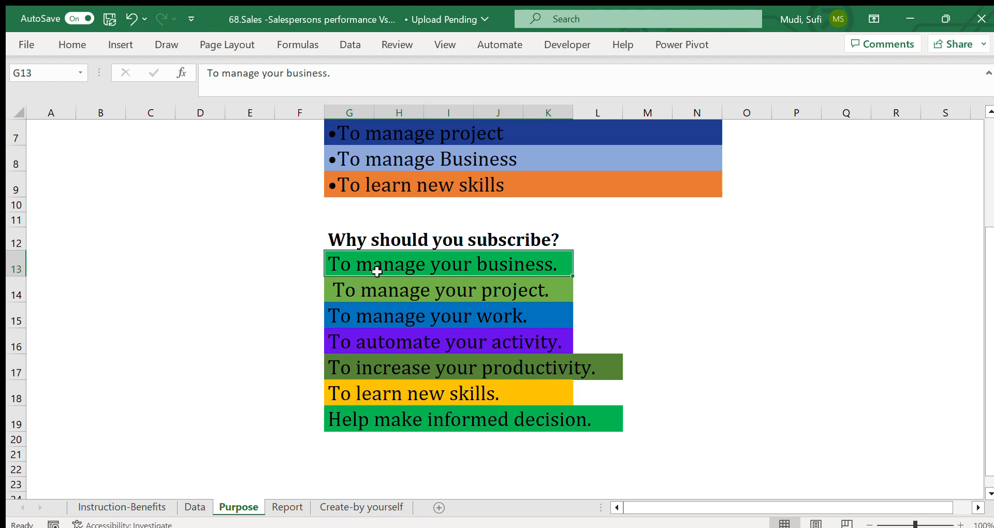
{"action": "left_click", "coordinate": [355, 290]}
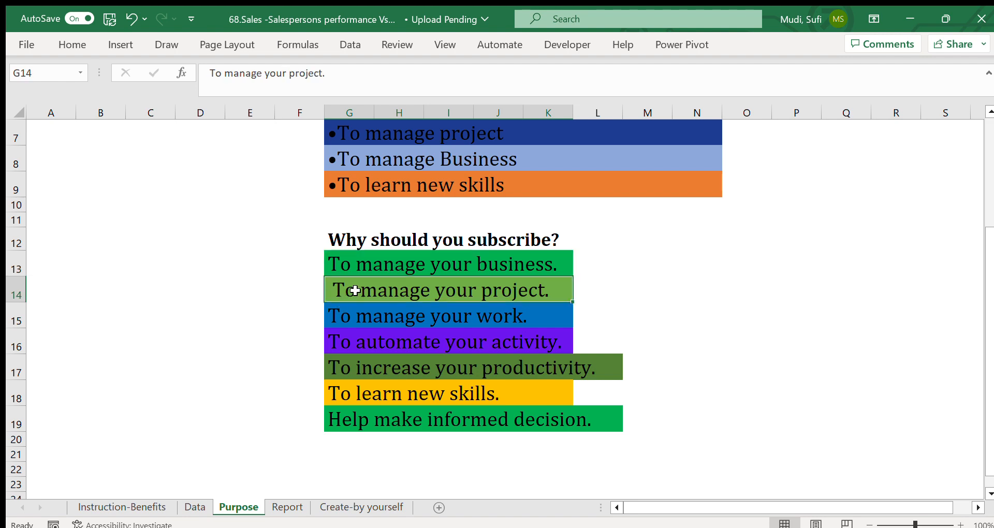
{"action": "left_click", "coordinate": [349, 318]}
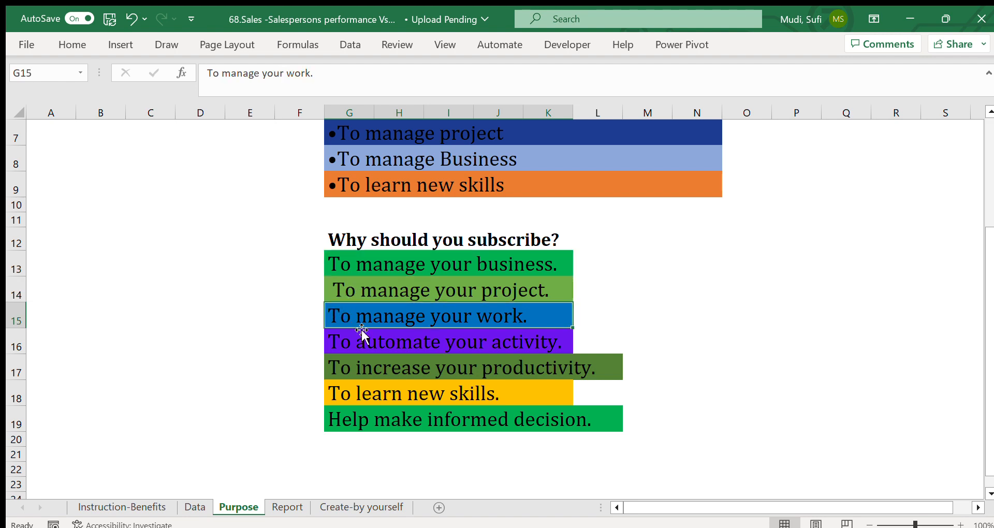
{"action": "left_click", "coordinate": [366, 345]}
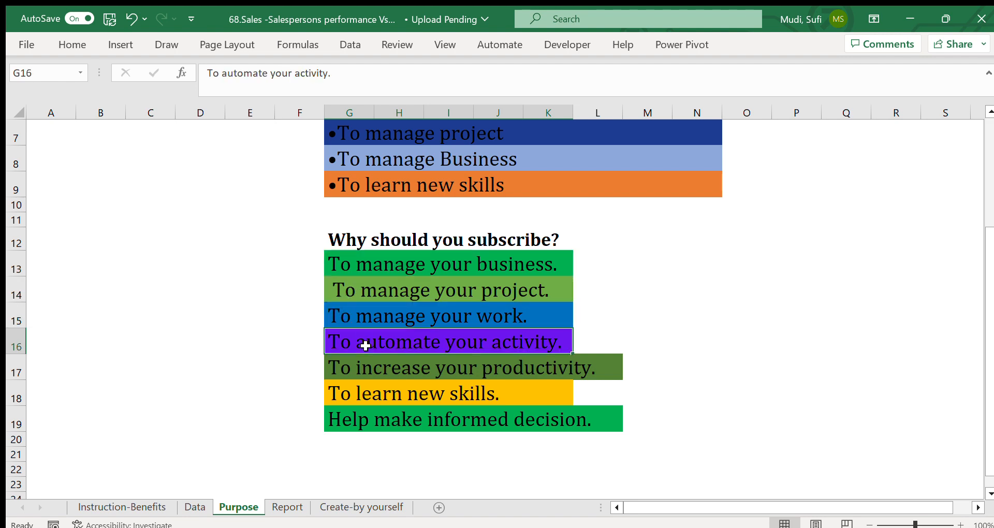
{"action": "left_click", "coordinate": [341, 366]}
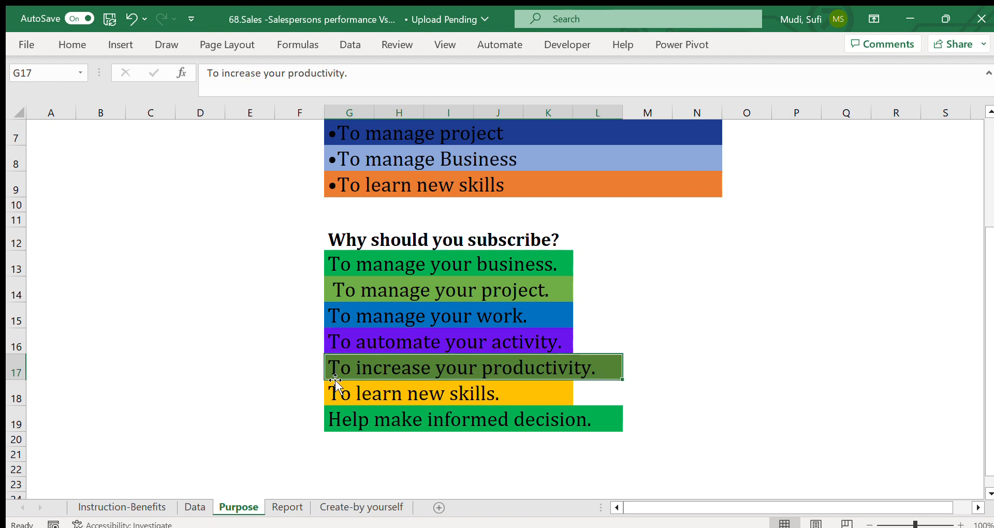
{"action": "left_click", "coordinate": [343, 395]}
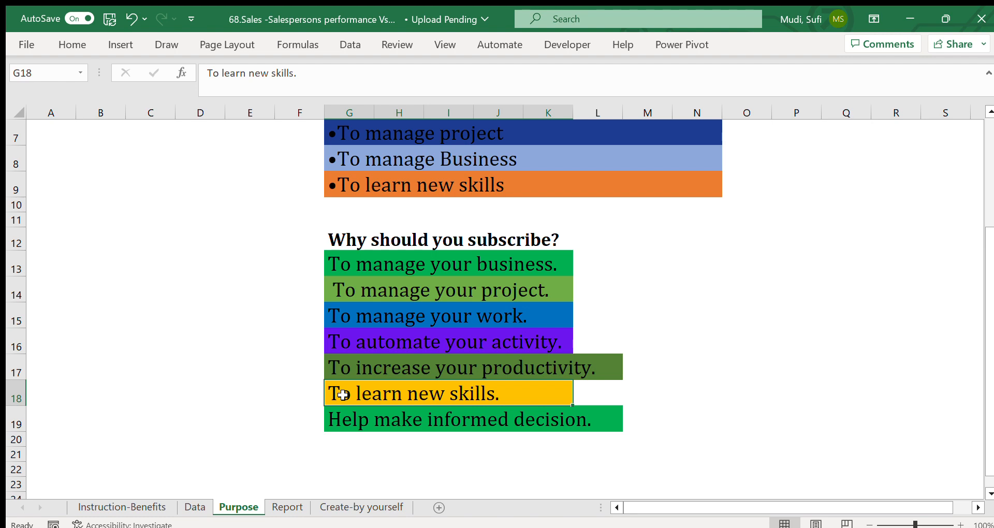
{"action": "left_click", "coordinate": [343, 423]}
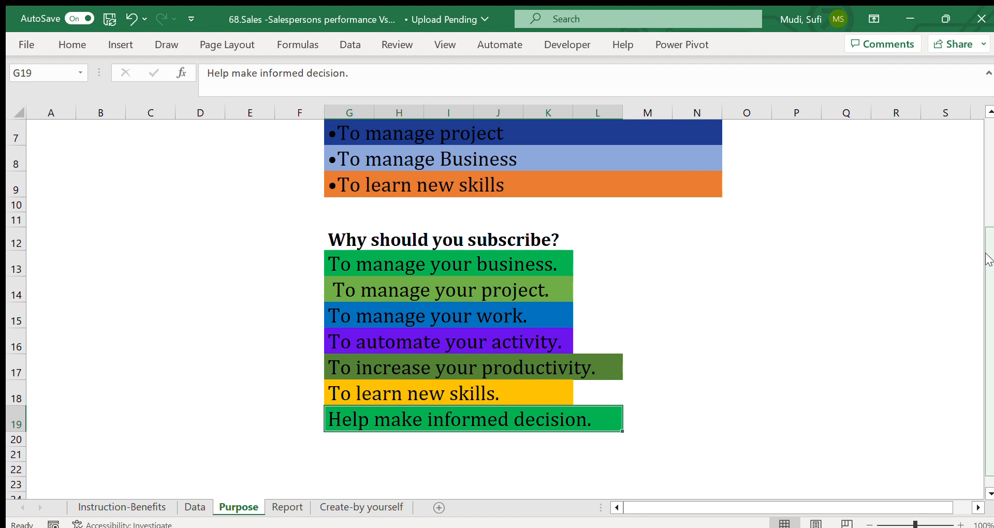
{"action": "left_click", "coordinate": [737, 300]}
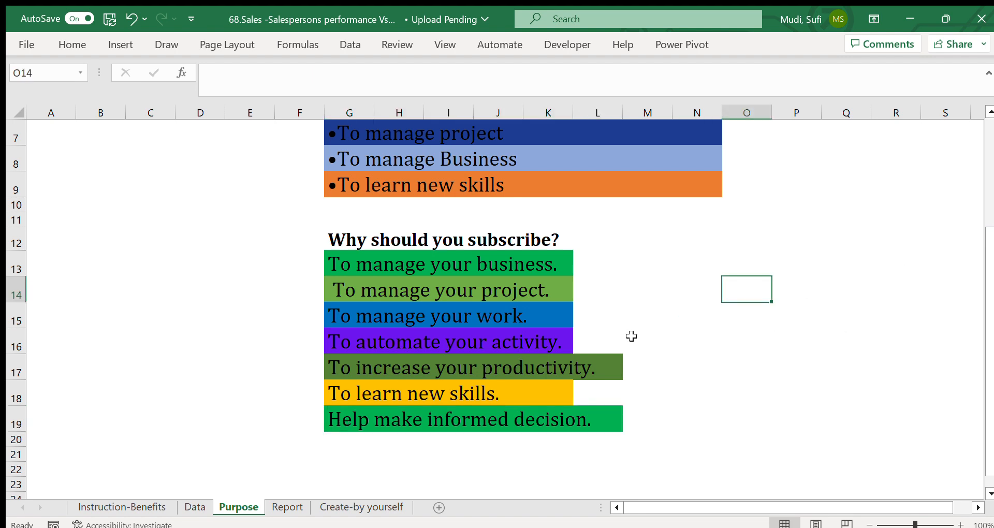
Open the Data sheet, return to its title in row 1, and select the table's Year-to-Total Revenue headers with the first four records
{"action": "left_click", "coordinate": [194, 507]}
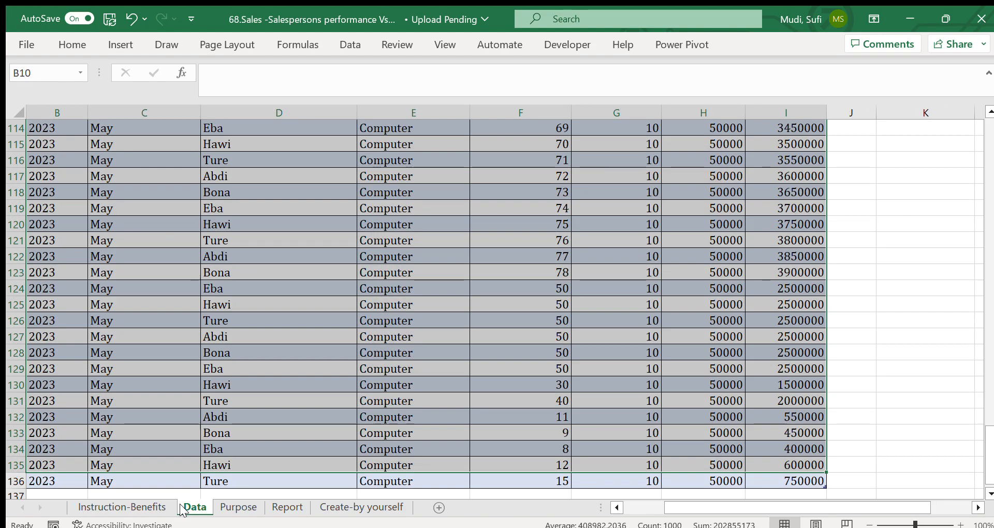
{"action": "left_click_drag", "start_coordinate": [989, 460], "coordinate": [982, 123]}
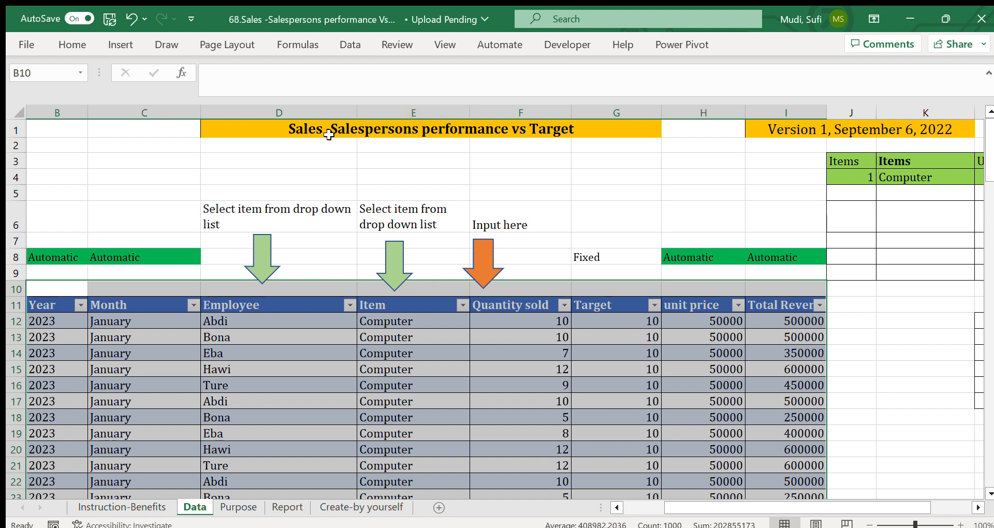
{"action": "left_click", "coordinate": [307, 130]}
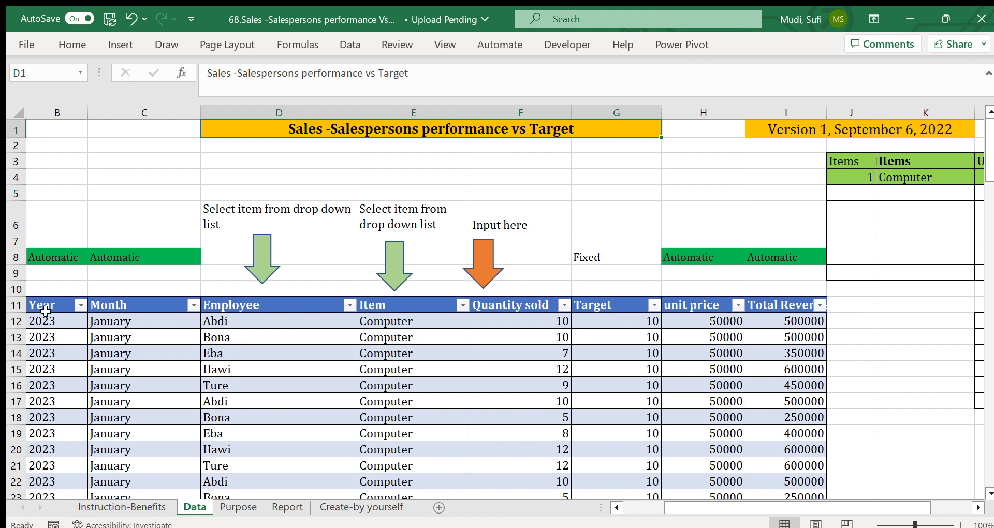
{"action": "left_click_drag", "start_coordinate": [44, 306], "coordinate": [750, 365]}
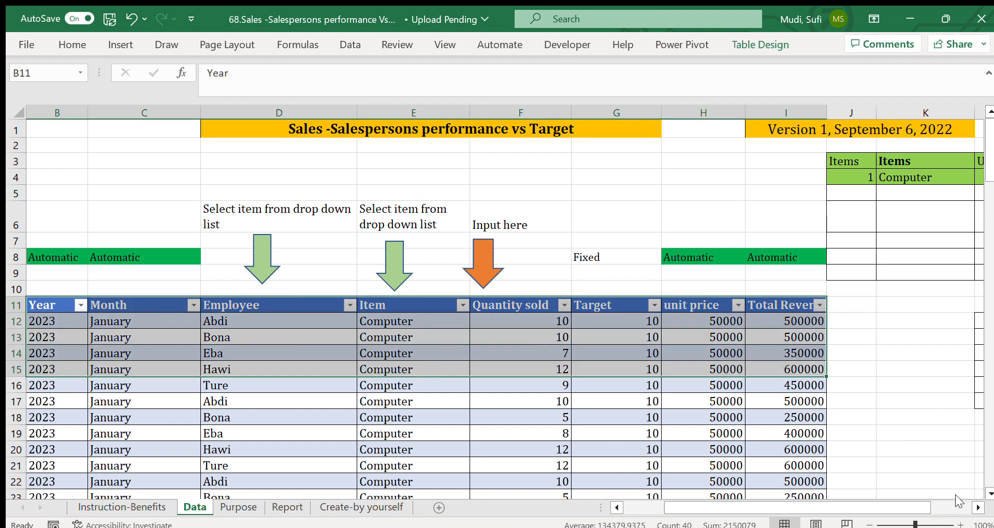
Examine the Items lookup table beside the sales data, checking the Computer entry and its unit price
{"action": "left_click", "coordinate": [977, 508]}
{"action": "left_click", "coordinate": [977, 507]}
{"action": "left_click", "coordinate": [977, 508]}
{"action": "left_click", "coordinate": [977, 507]}
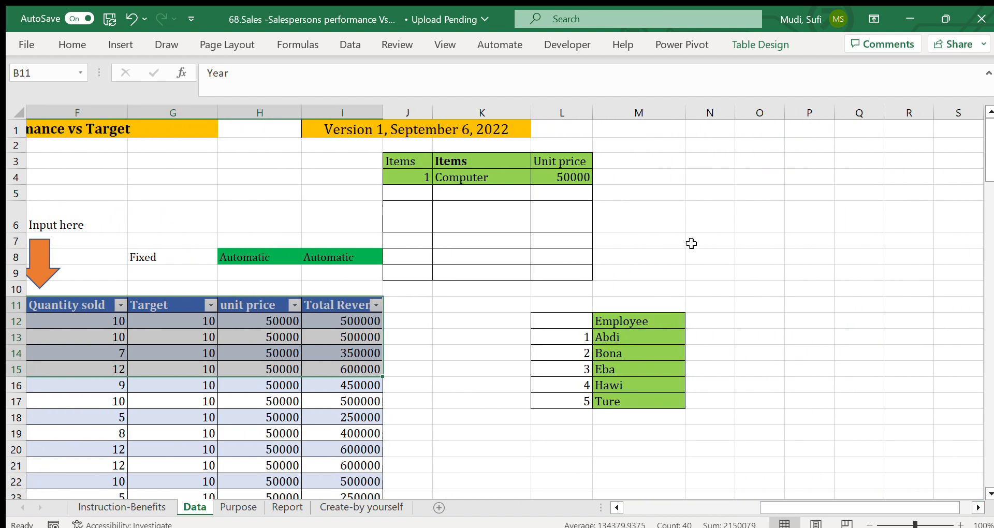
{"action": "left_click", "coordinate": [660, 221]}
{"action": "left_click", "coordinate": [441, 177]}
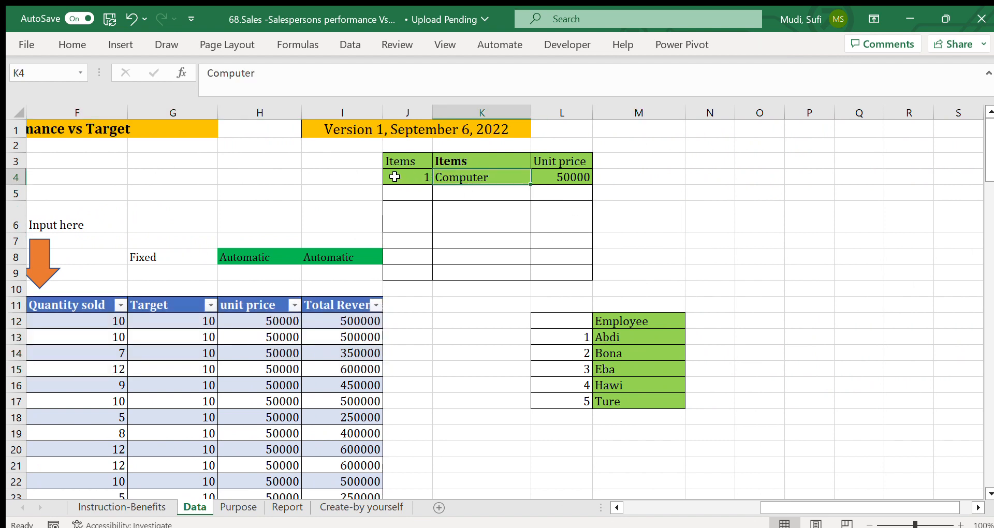
{"action": "left_click_drag", "start_coordinate": [402, 177], "coordinate": [527, 175]}
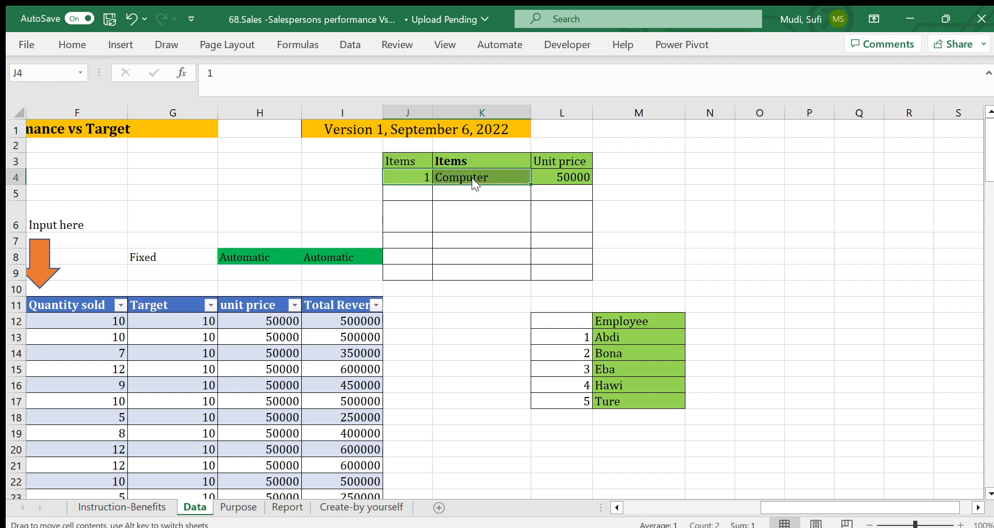
{"action": "left_click", "coordinate": [564, 175]}
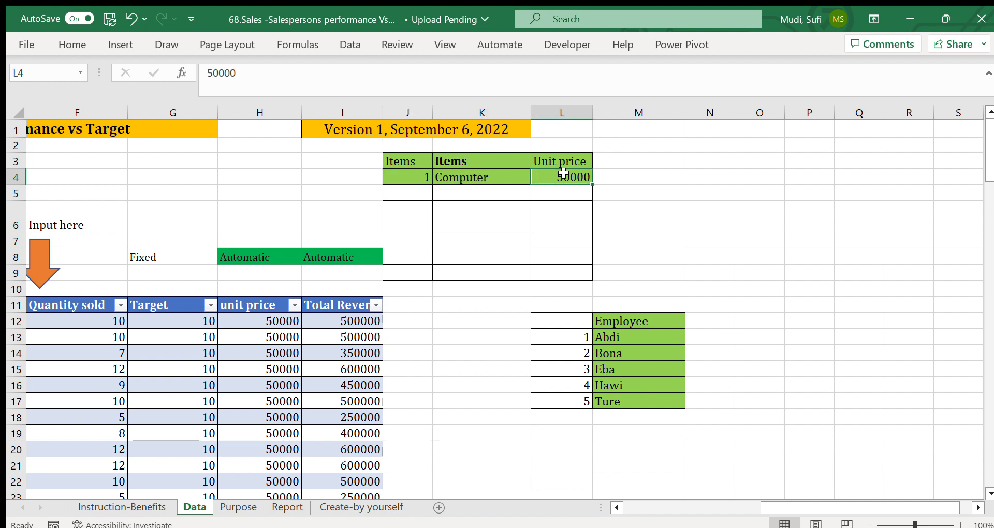
Select the five names in the Employee list, and check the third and fifth entries individually
{"action": "left_click_drag", "start_coordinate": [624, 335], "coordinate": [624, 408]}
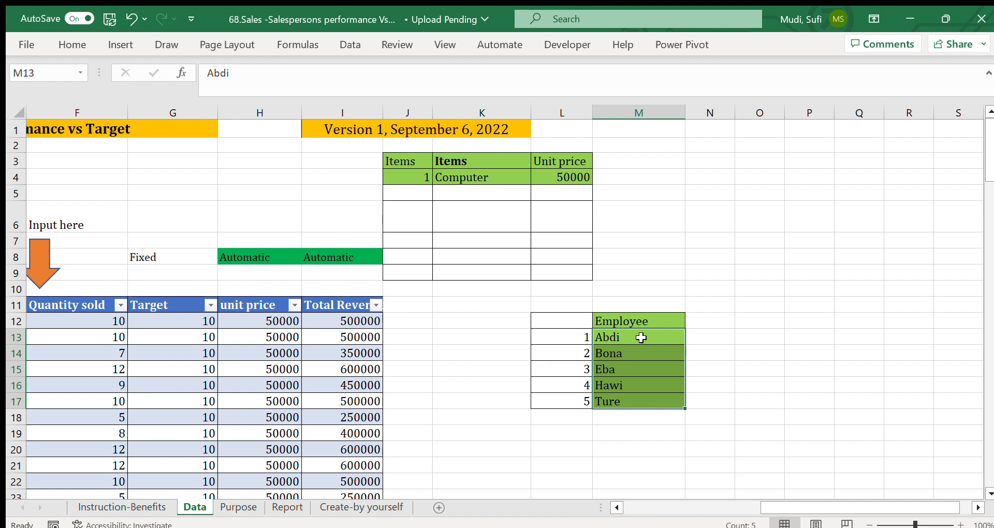
{"action": "left_click", "coordinate": [615, 369]}
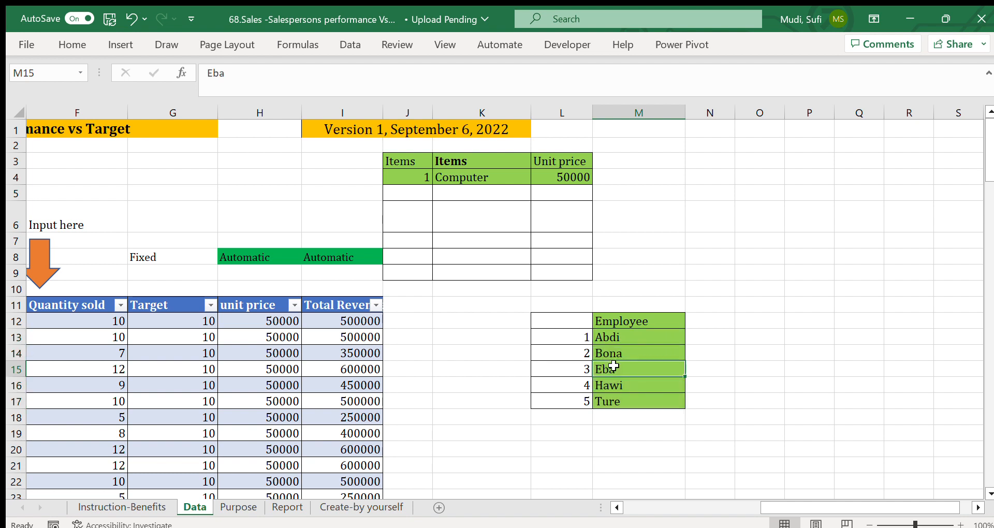
{"action": "left_click", "coordinate": [605, 405]}
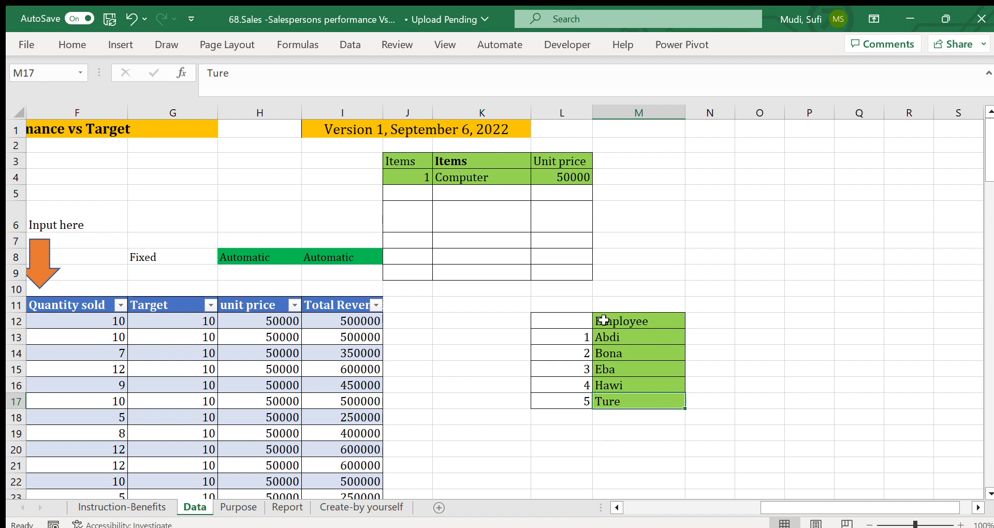
Highlight the Items lookup table and the numbered Employee list, and return to the bold Items heading
{"action": "left_click", "coordinate": [412, 162]}
{"action": "left_click_drag", "start_coordinate": [443, 165], "coordinate": [562, 195]}
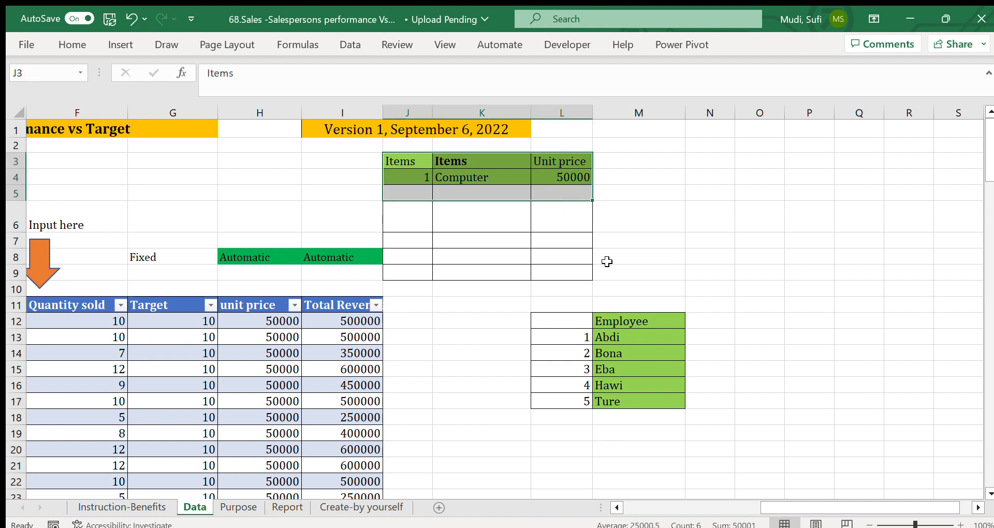
{"action": "left_click", "coordinate": [570, 310]}
{"action": "left_click_drag", "start_coordinate": [570, 309], "coordinate": [646, 414]}
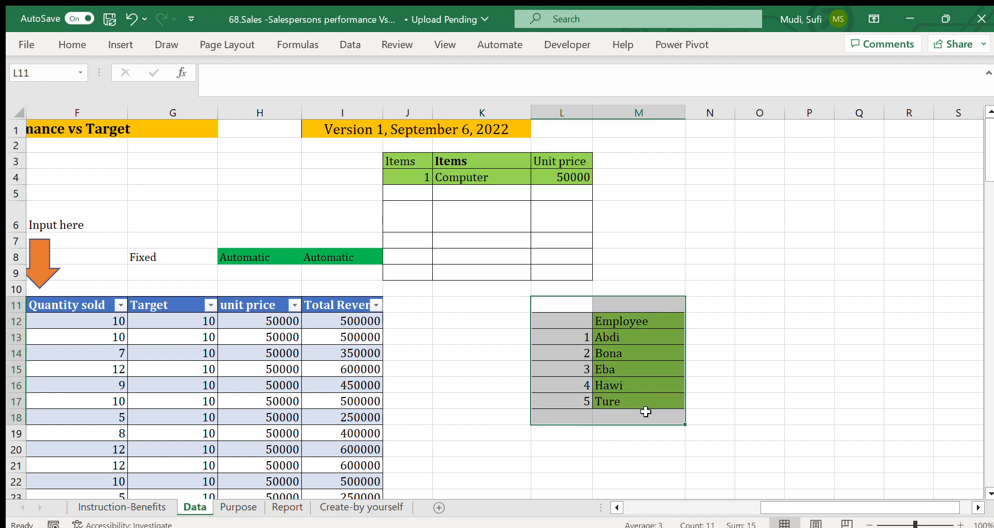
{"action": "left_click", "coordinate": [470, 163]}
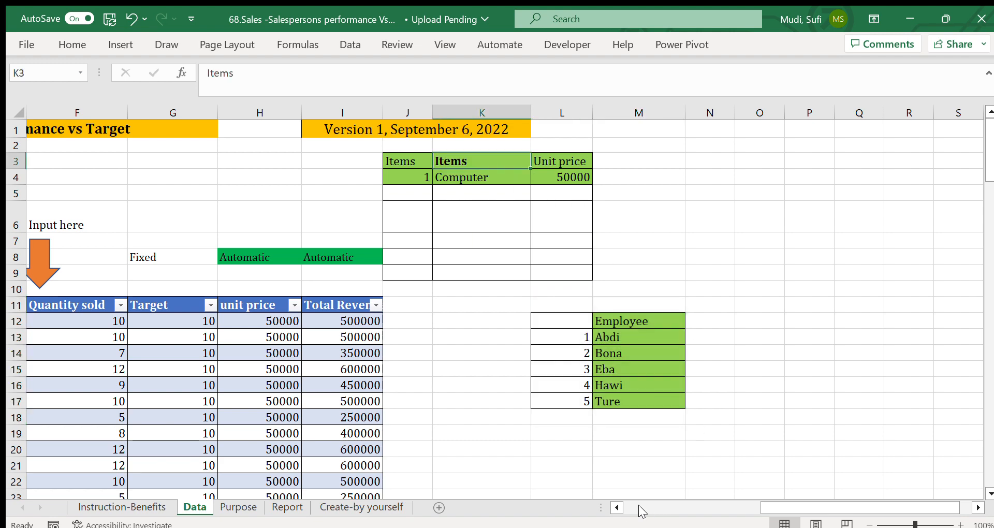
Select the main sales table from the Date header through the Total Revenue column, covering all January 1, 2023 records
{"action": "left_click", "coordinate": [616, 508]}
{"action": "left_click", "coordinate": [616, 507]}
{"action": "left_click", "coordinate": [616, 507]}
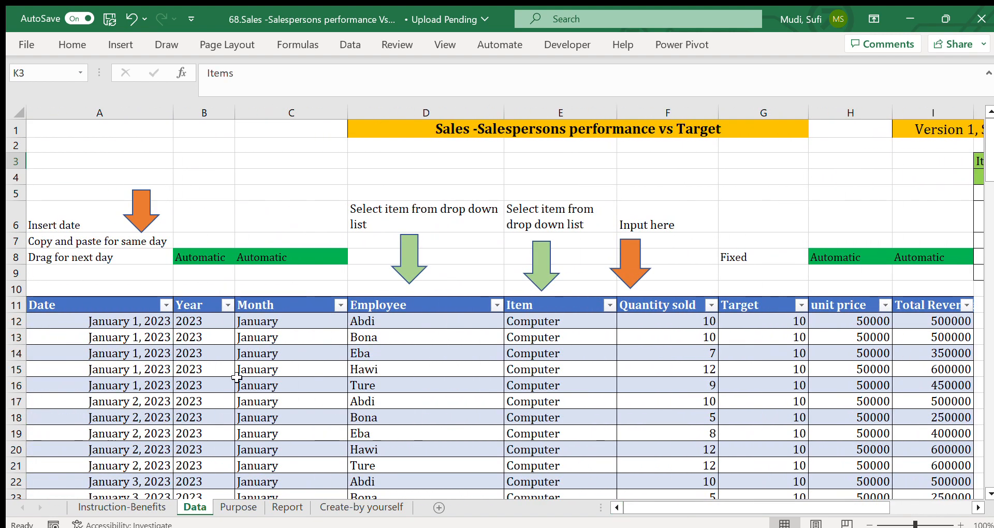
{"action": "left_click_drag", "start_coordinate": [48, 304], "coordinate": [907, 371]}
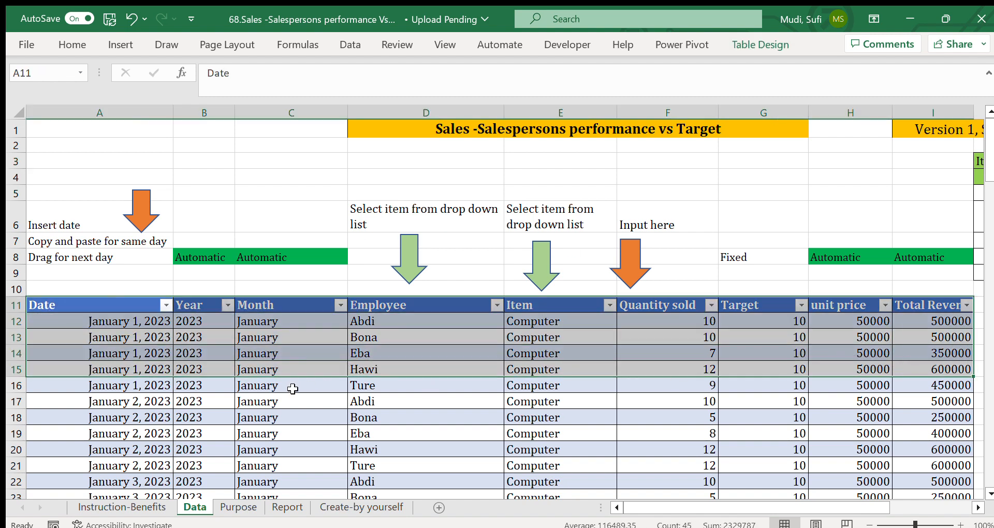
{"action": "left_click_drag", "start_coordinate": [292, 389], "coordinate": [292, 389]}
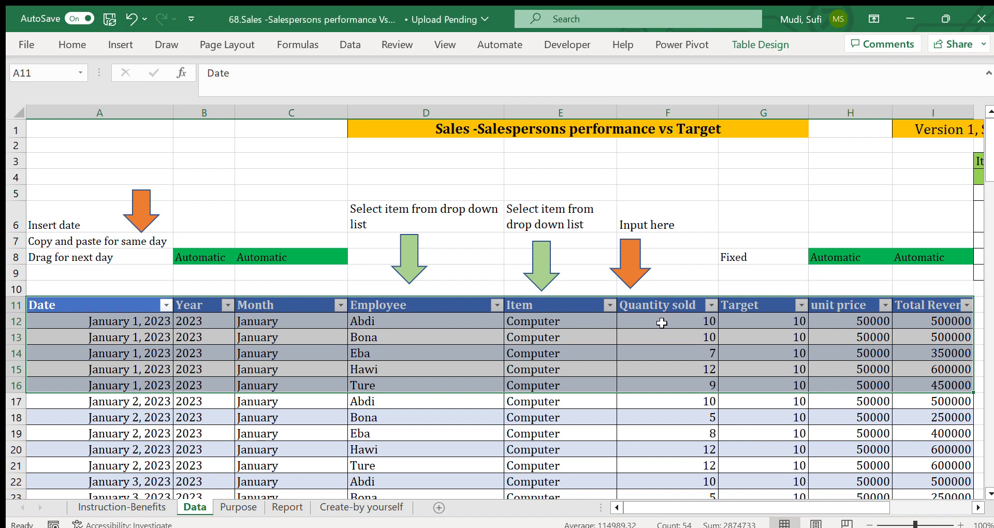
Go through the January 1, 2023 records in rows 12 to 16, matching each employee with the Quantity sold
{"action": "left_click", "coordinate": [662, 323]}
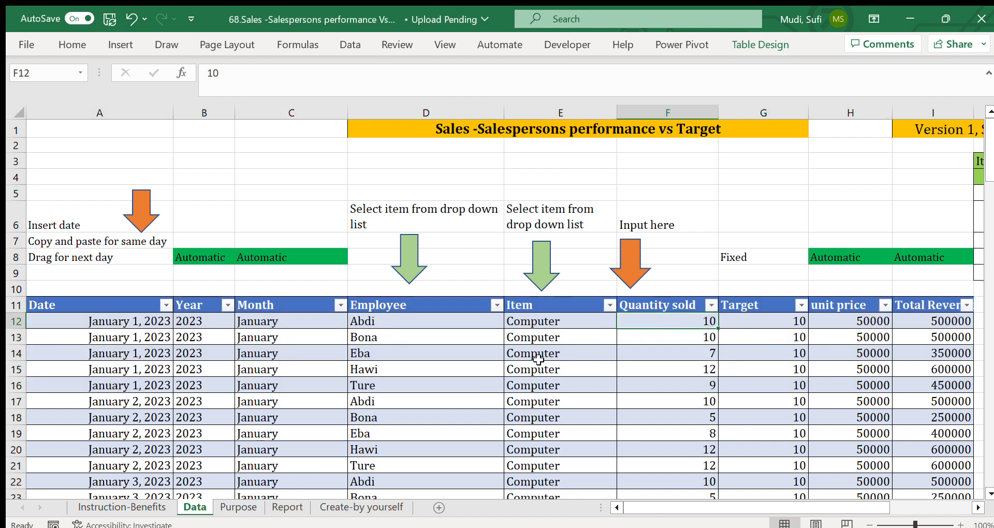
{"action": "left_click", "coordinate": [459, 339]}
{"action": "left_click", "coordinate": [638, 335]}
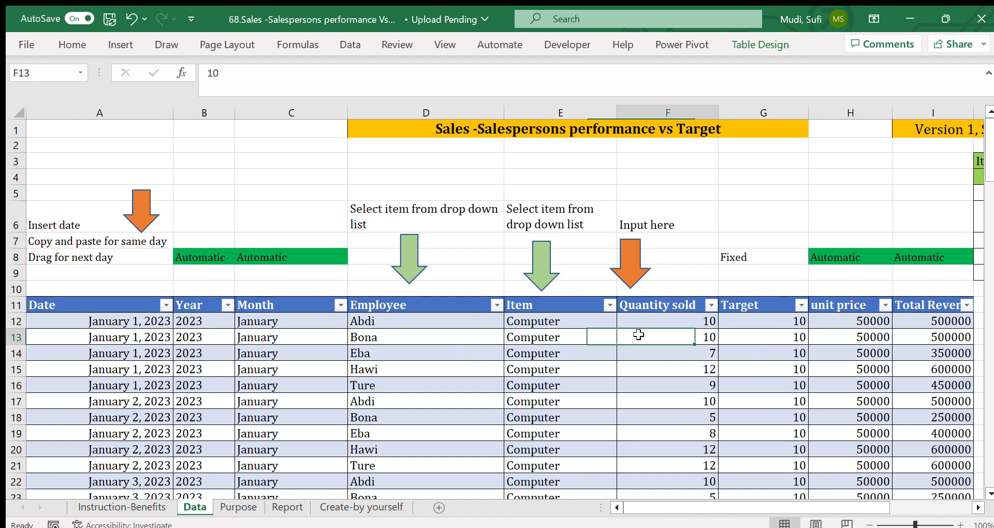
{"action": "left_click", "coordinate": [410, 355]}
{"action": "left_click_drag", "start_coordinate": [410, 354], "coordinate": [637, 352]}
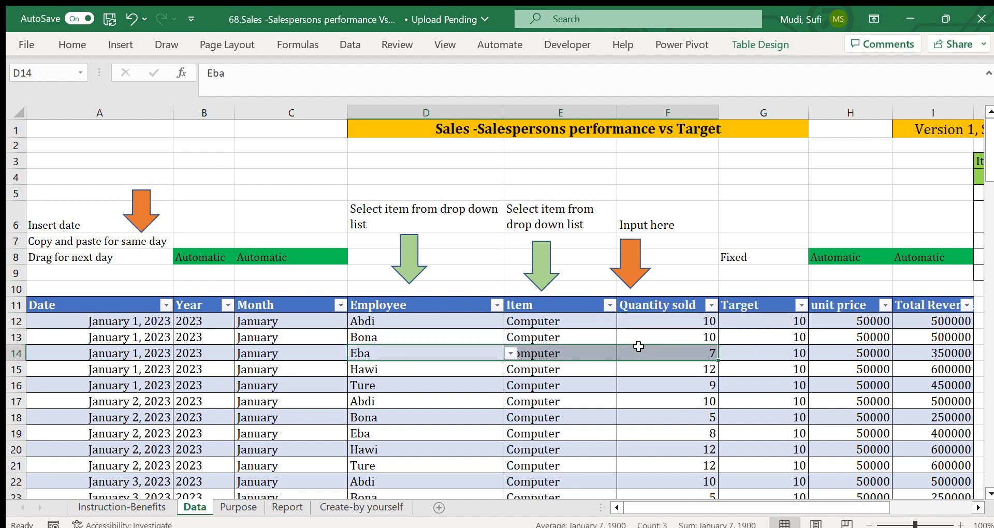
{"action": "left_click", "coordinate": [638, 352]}
{"action": "left_click", "coordinate": [437, 371]}
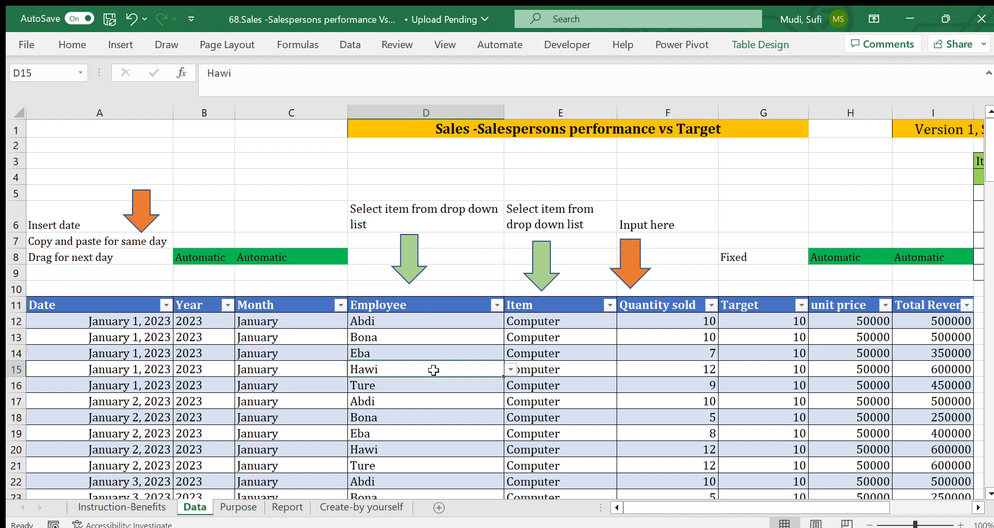
{"action": "left_click", "coordinate": [628, 367]}
{"action": "left_click", "coordinate": [464, 391]}
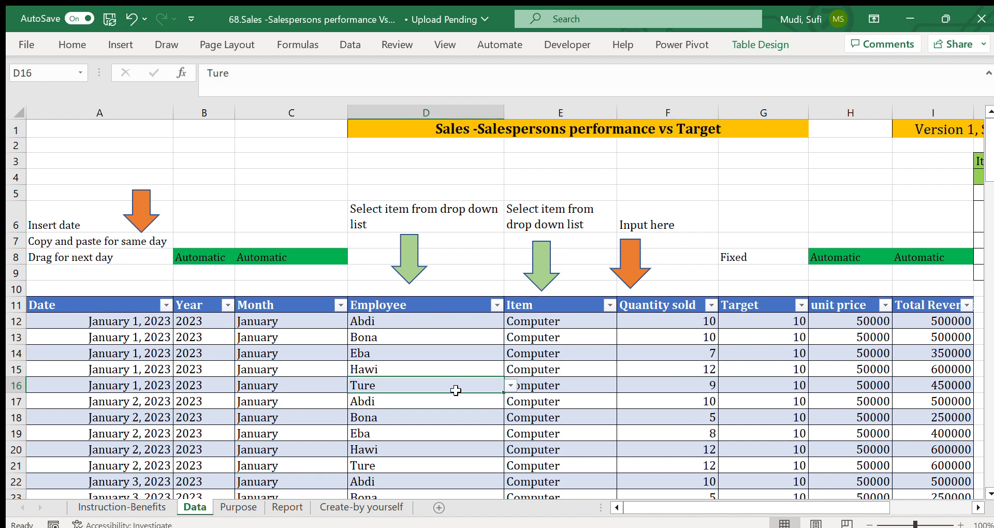
{"action": "left_click", "coordinate": [655, 381]}
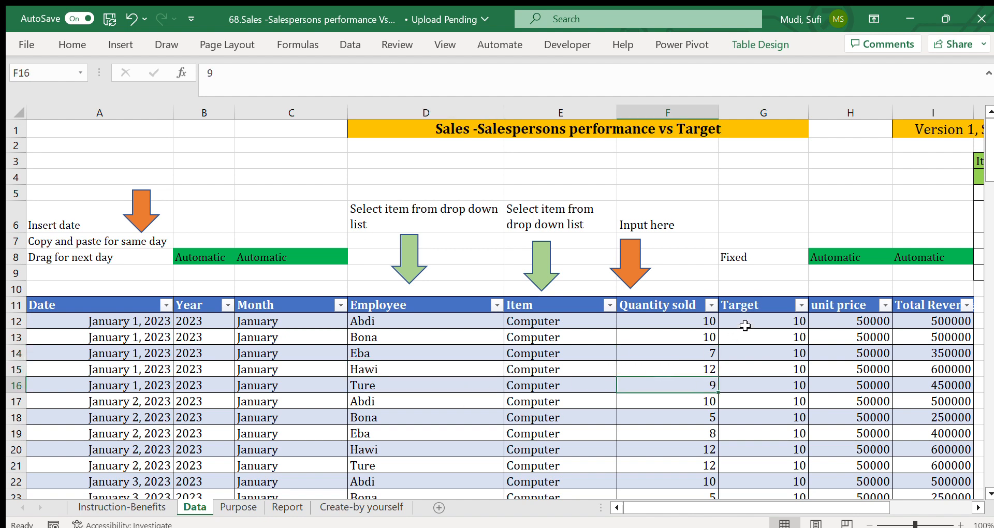
Select the Target values down the column from G12, and return to the first Target cell
{"action": "left_click_drag", "start_coordinate": [751, 321], "coordinate": [764, 465]}
{"action": "left_click_drag", "start_coordinate": [989, 309], "coordinate": [959, 139]}
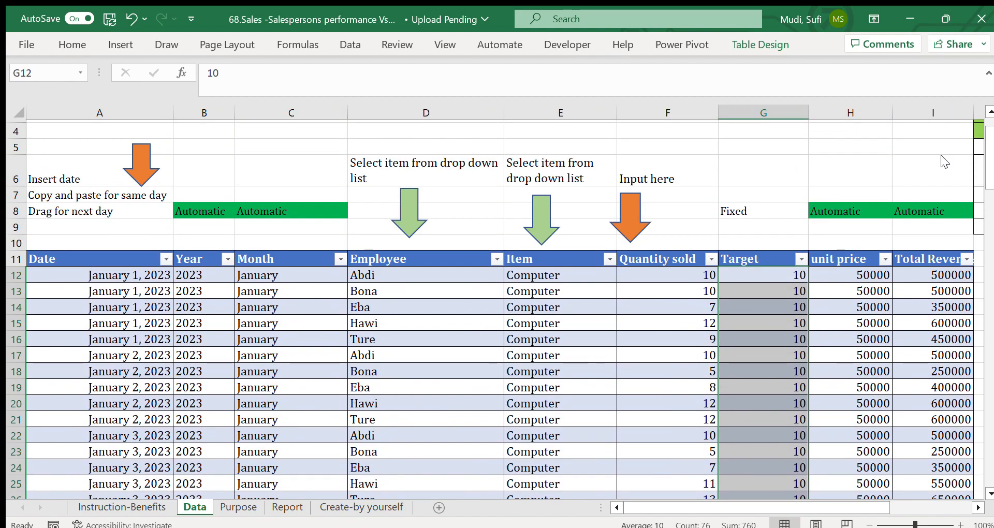
{"action": "left_click", "coordinate": [746, 274]}
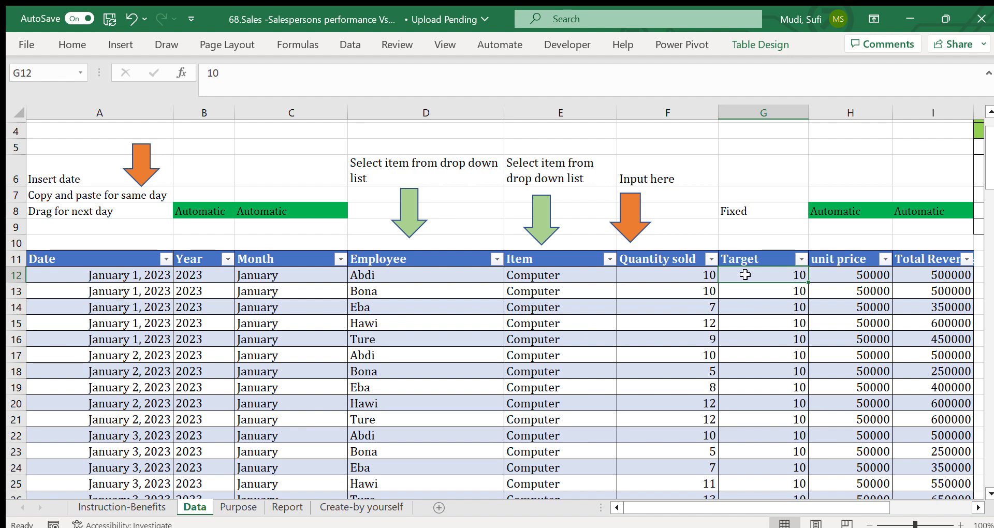
Inspect the unit price lookup formula in H12 and the Total Revenue formula in I12
{"action": "left_click", "coordinate": [827, 262]}
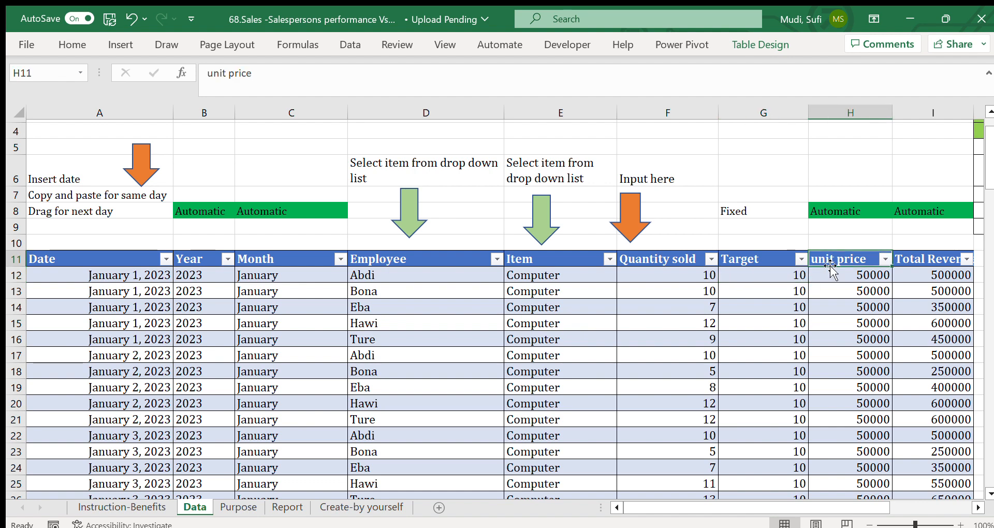
{"action": "left_click", "coordinate": [820, 273]}
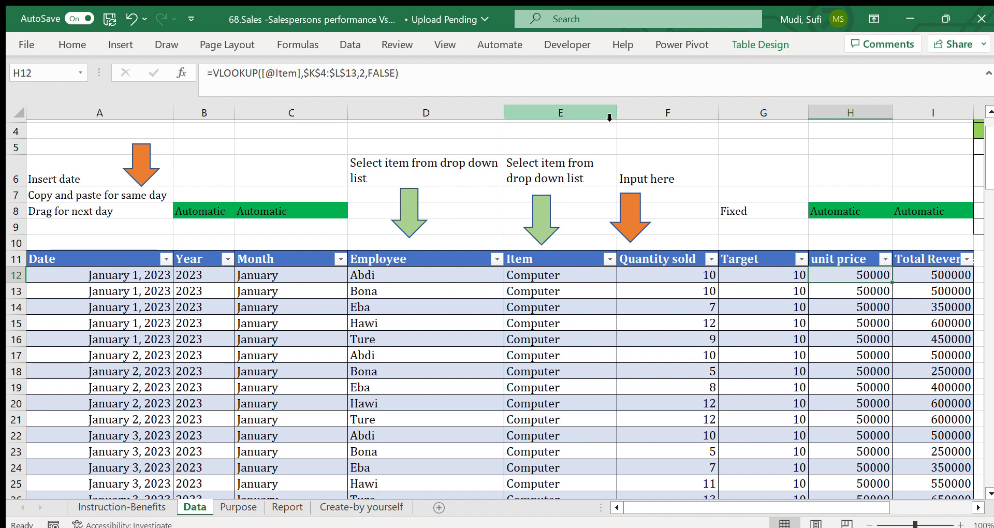
{"action": "left_click", "coordinate": [920, 270]}
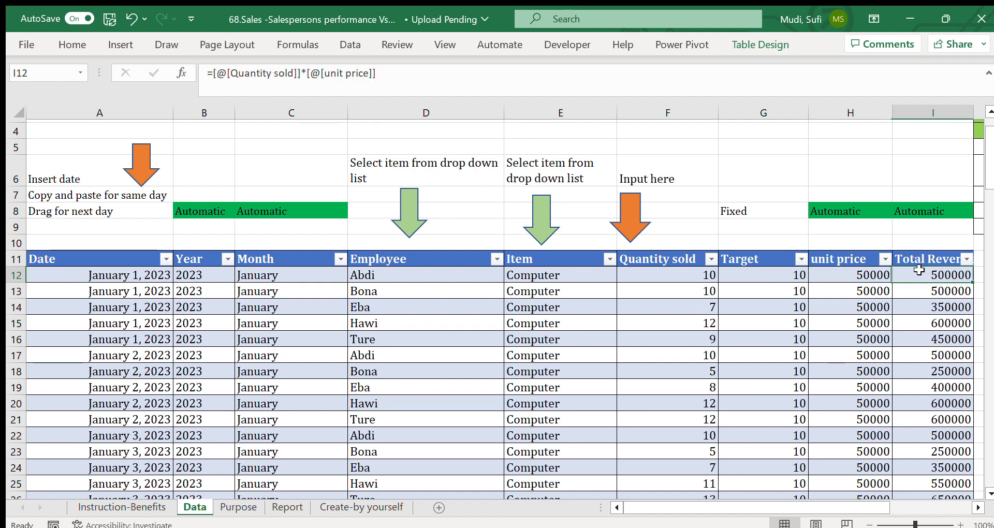
{"action": "left_click", "coordinate": [978, 508]}
{"action": "left_click", "coordinate": [977, 508]}
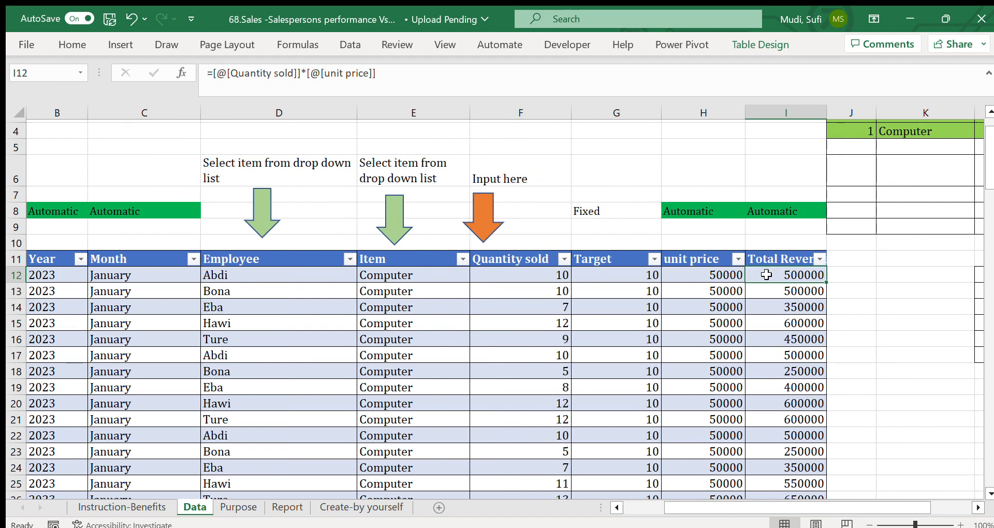
Review the first Date entry in A12 and the "Copy and paste for same day" and "Drag for next day" instructions above it
{"action": "left_click_drag", "start_coordinate": [756, 505], "coordinate": [618, 521]}
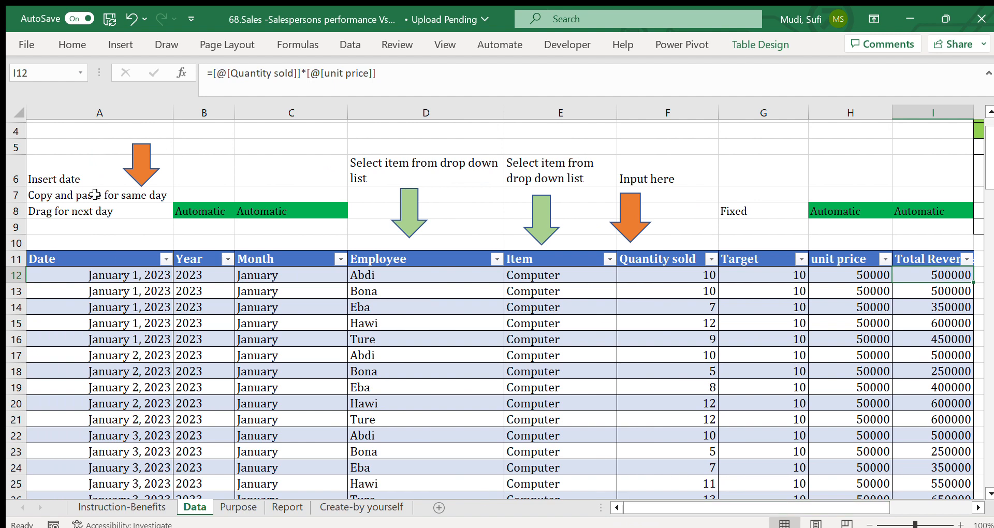
{"action": "left_click", "coordinate": [121, 274]}
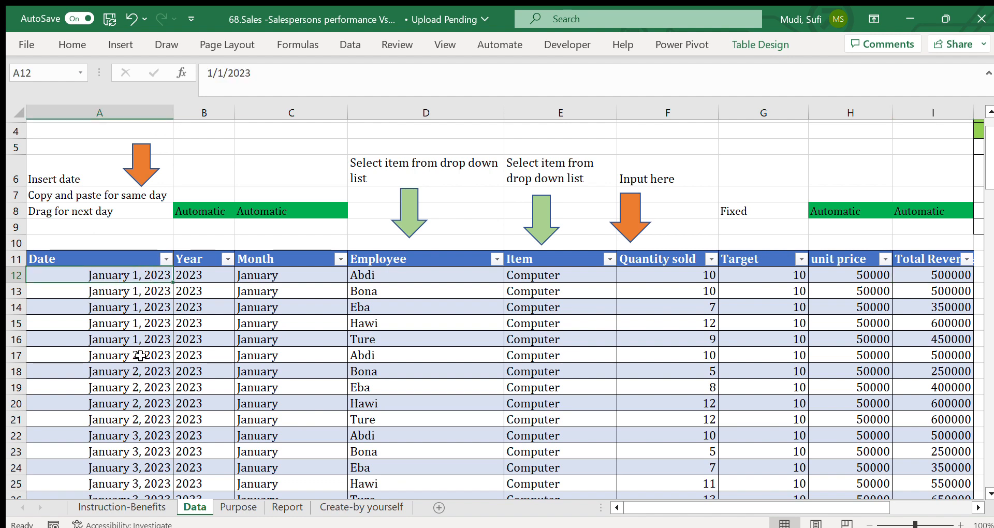
{"action": "left_click", "coordinate": [87, 196]}
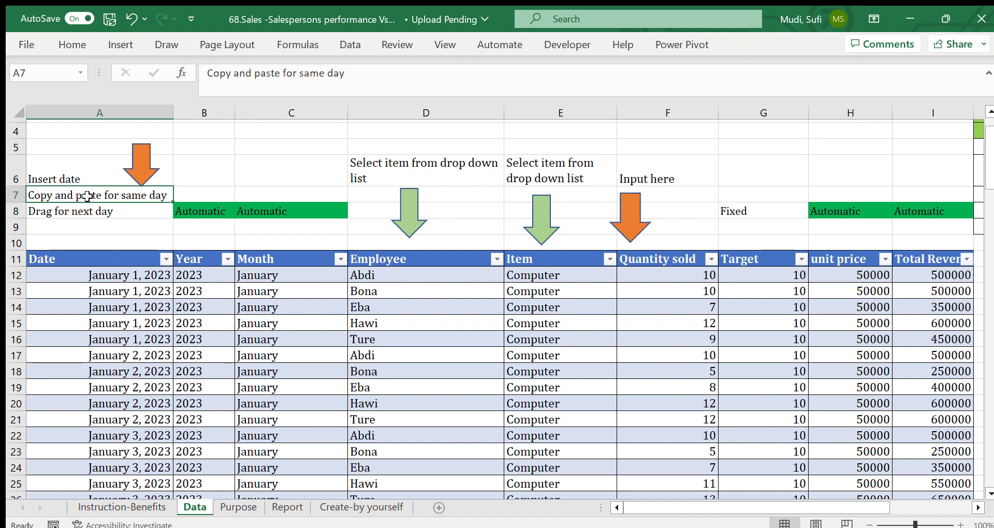
{"action": "left_click", "coordinate": [83, 211]}
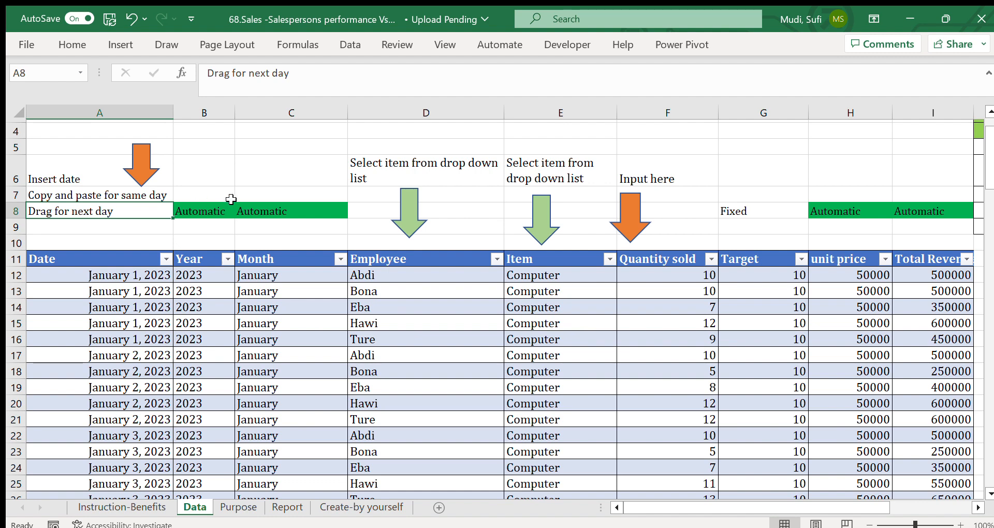
Check the Year and Month headers and the "Automatic" label above the Year column
{"action": "left_click", "coordinate": [202, 260]}
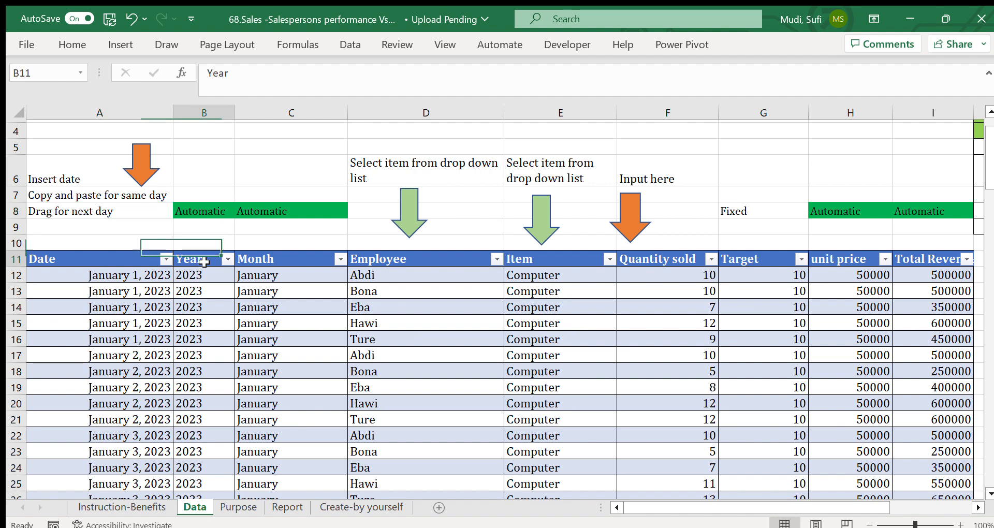
{"action": "left_click", "coordinate": [290, 262]}
{"action": "left_click", "coordinate": [214, 211]}
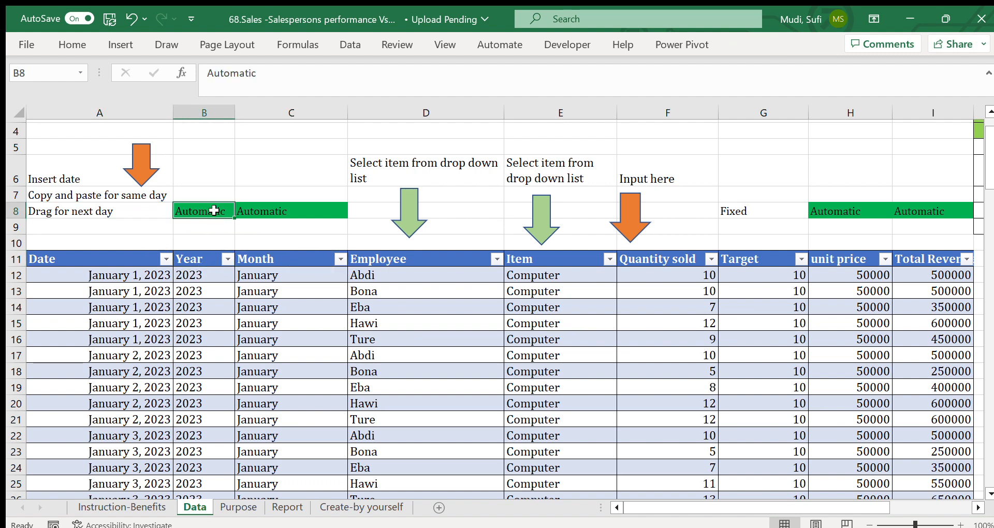
Review the "Automatic" labels in B8:C8, the Date entries from A12, and the Year and Month values in B12:C24
{"action": "left_click_drag", "start_coordinate": [214, 211], "coordinate": [288, 207]}
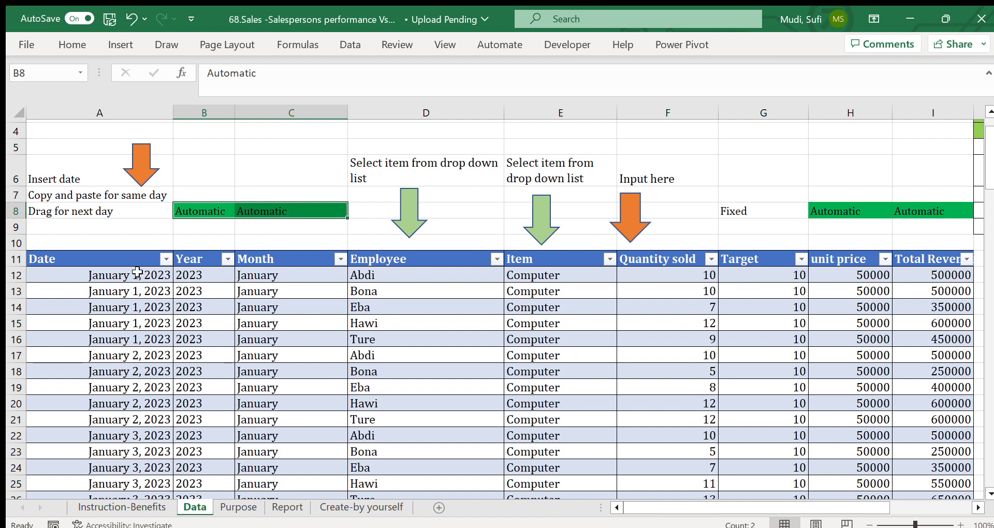
{"action": "left_click_drag", "start_coordinate": [141, 272], "coordinate": [147, 410]}
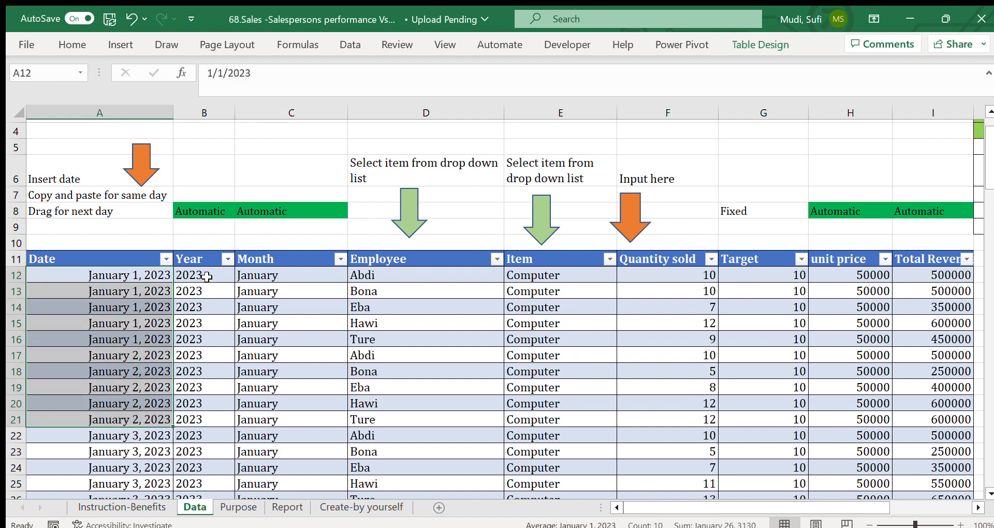
{"action": "left_click_drag", "start_coordinate": [206, 278], "coordinate": [269, 464]}
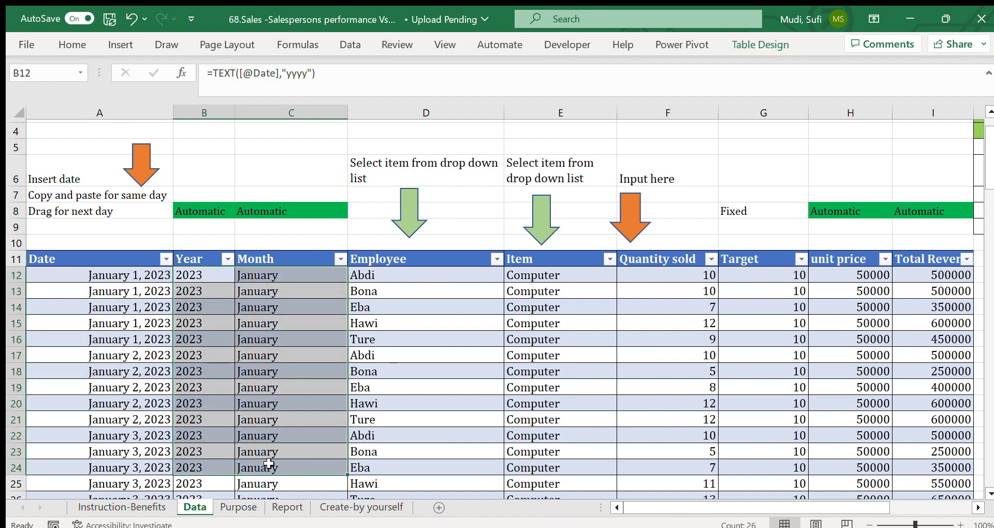
Check the first Employee entry in D12 and the Item header and first entry in column E
{"action": "left_click", "coordinate": [424, 270]}
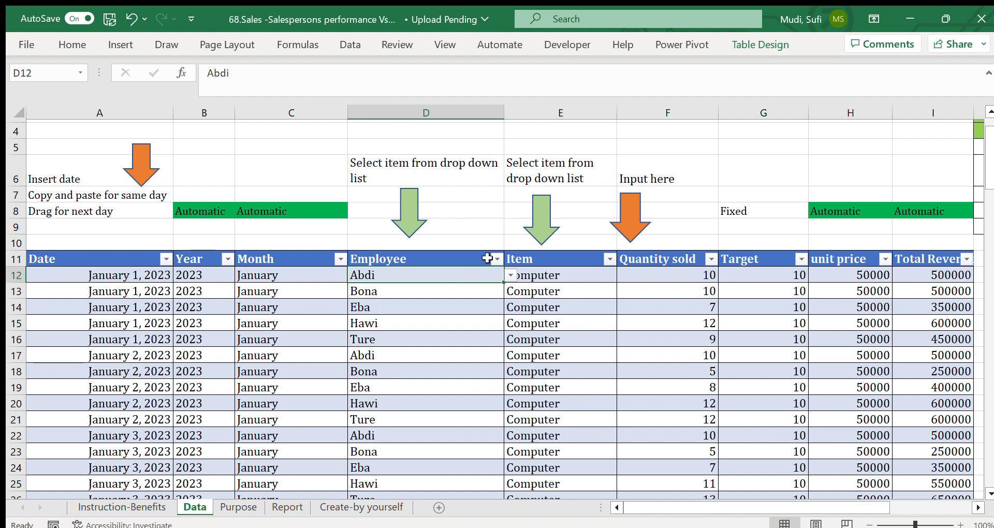
{"action": "left_click", "coordinate": [534, 261]}
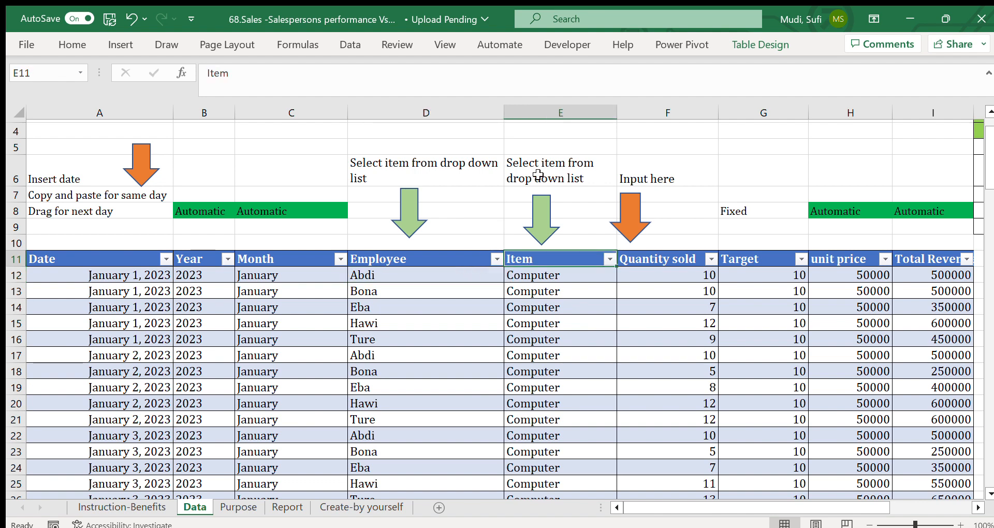
{"action": "left_click", "coordinate": [610, 261]}
{"action": "left_click", "coordinate": [576, 275]}
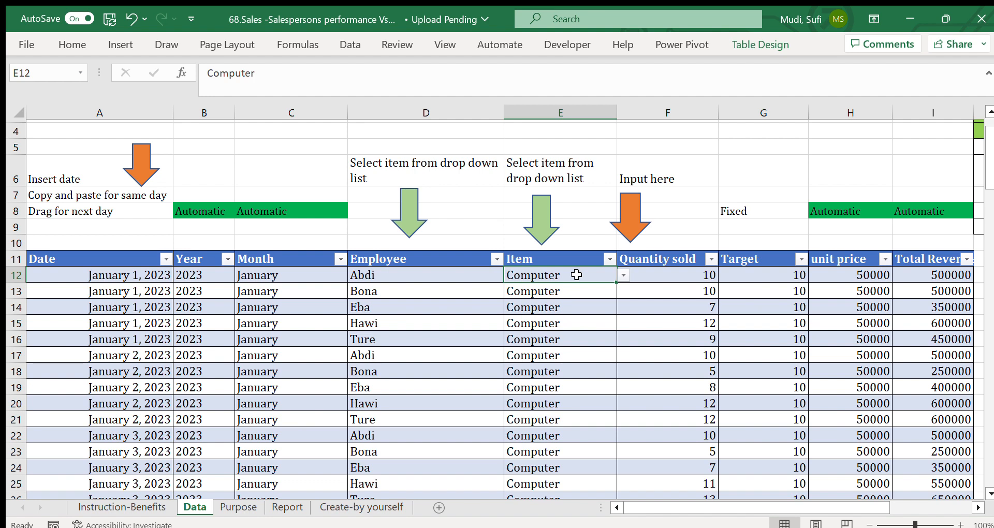
Review the first two Quantity sold entries in F12 and F13 and the input area above their header
{"action": "left_click", "coordinate": [662, 274]}
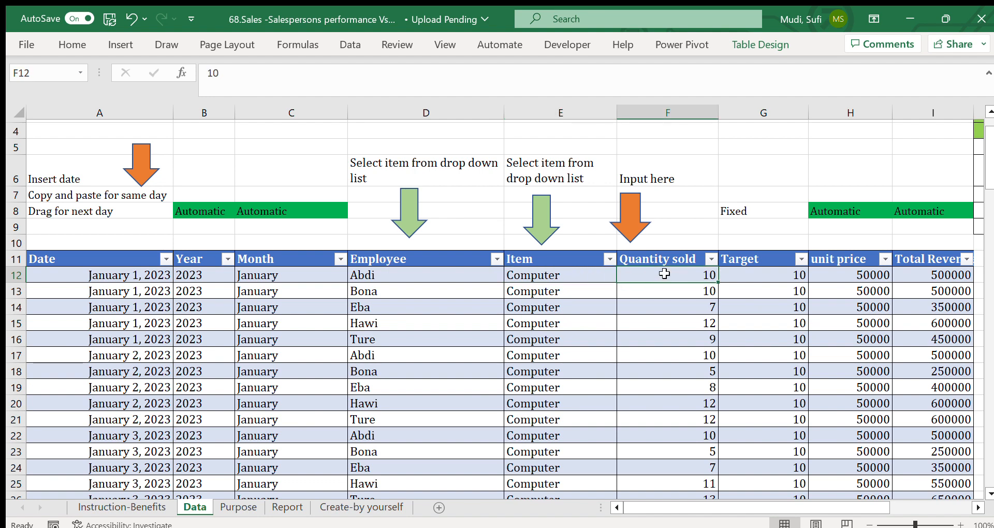
{"action": "left_click", "coordinate": [670, 224]}
{"action": "left_click", "coordinate": [669, 279]}
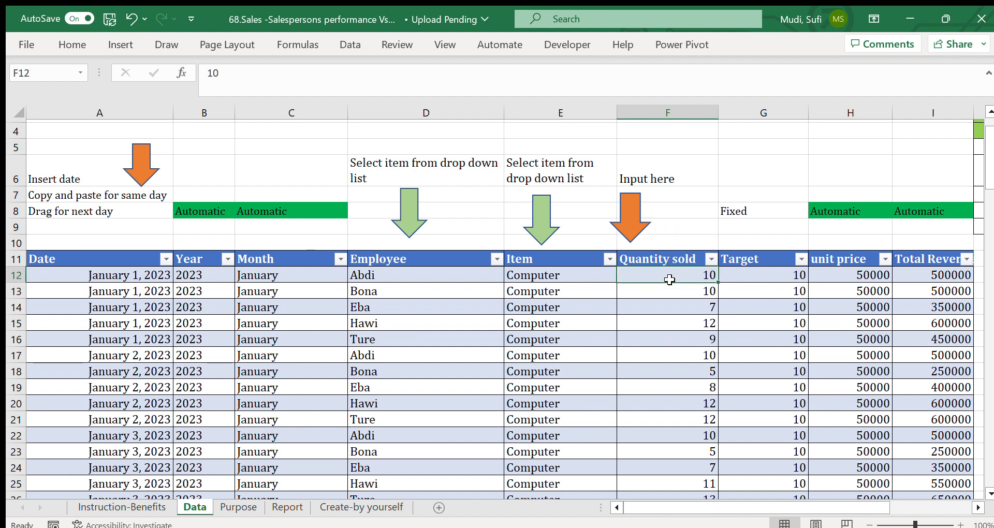
{"action": "left_click", "coordinate": [663, 293]}
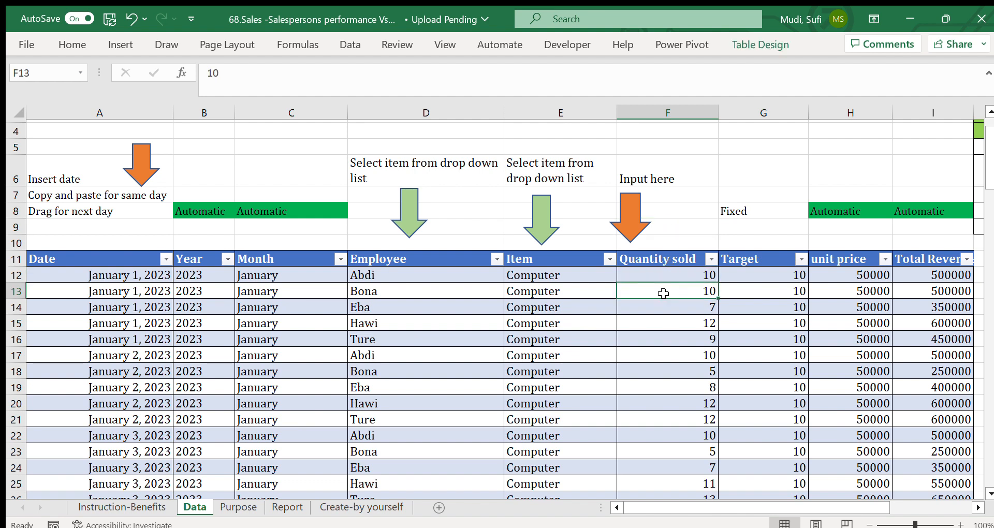
Examine the first record across A12:F12, and check the Quantity sold entries in F12, F13 and F14
{"action": "left_click", "coordinate": [447, 277]}
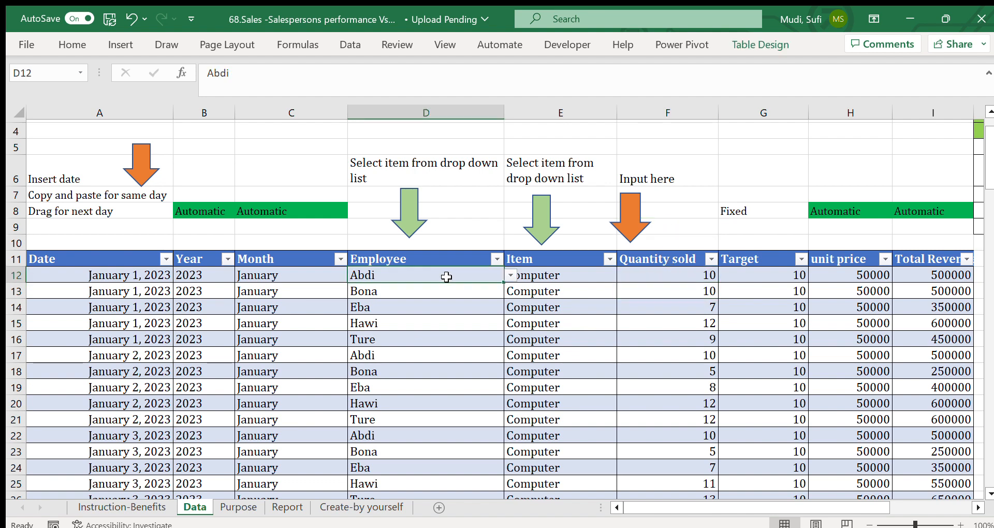
{"action": "left_click", "coordinate": [658, 271]}
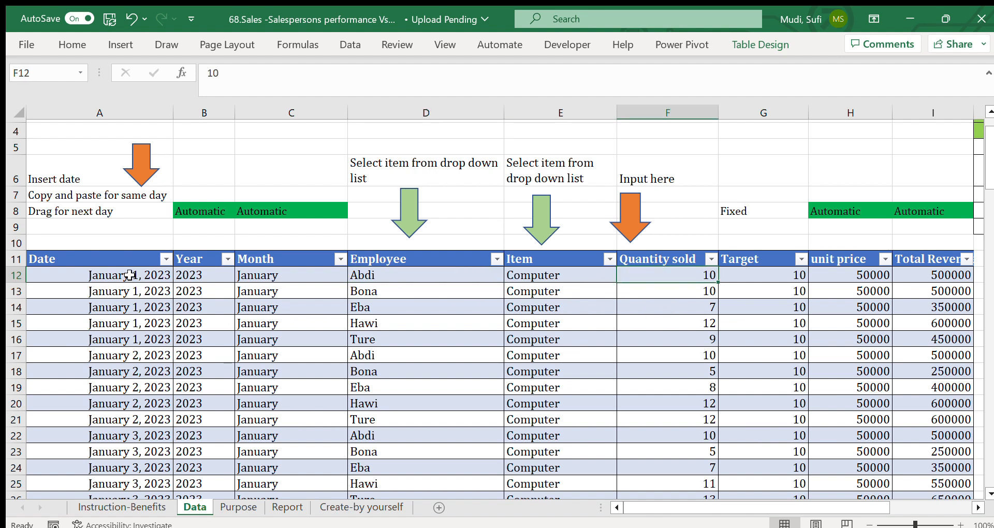
{"action": "left_click_drag", "start_coordinate": [130, 275], "coordinate": [720, 283]}
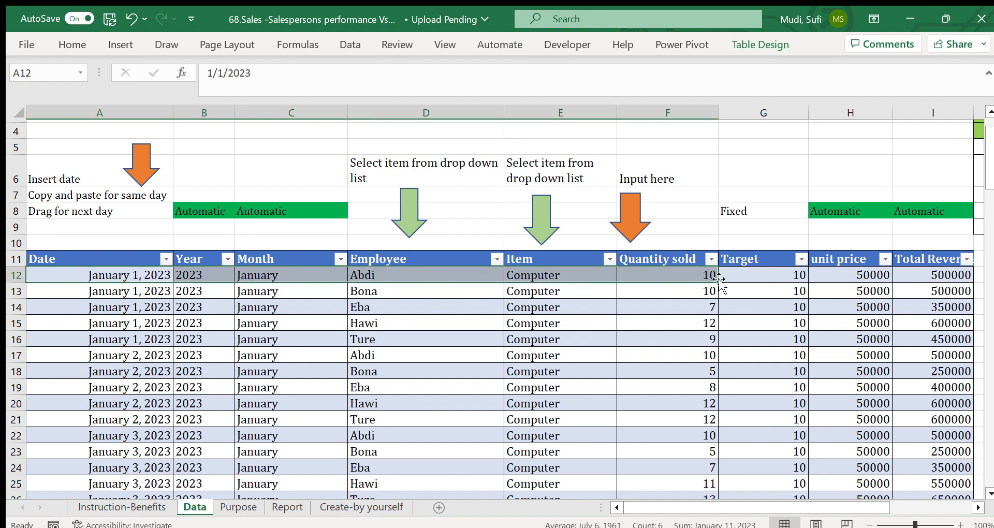
{"action": "left_click", "coordinate": [666, 277]}
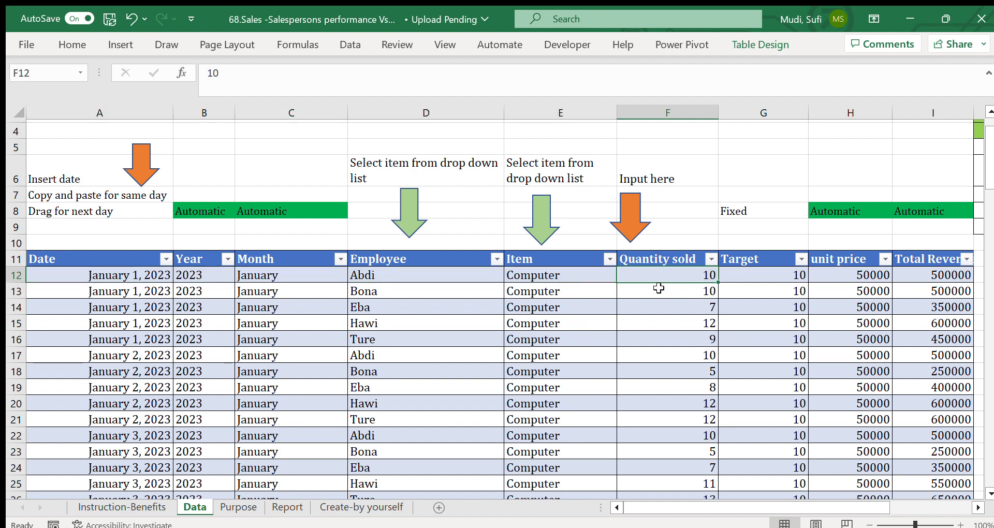
{"action": "left_click", "coordinate": [653, 293]}
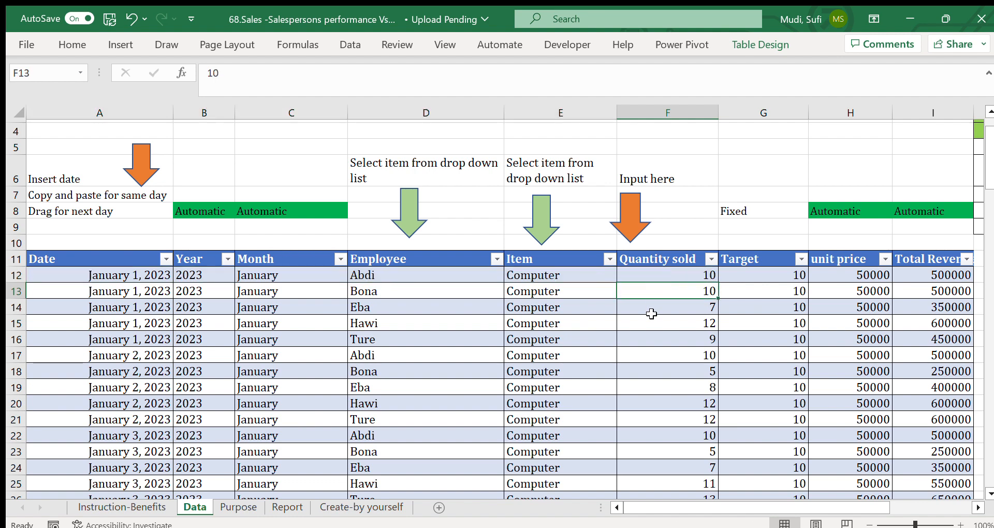
{"action": "left_click", "coordinate": [654, 309]}
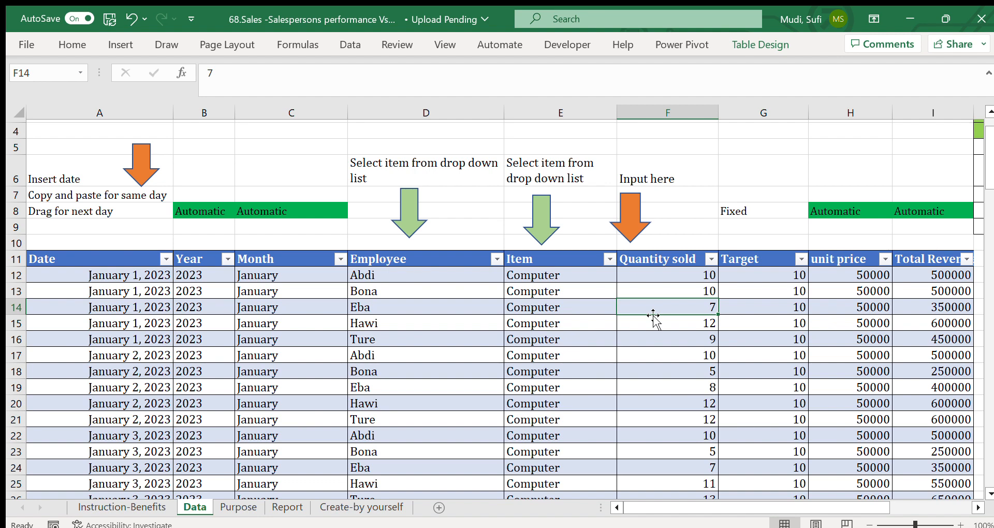
Review the first Target in G12 and the unit price and Total Revenue formulas beside it
{"action": "left_click", "coordinate": [771, 277]}
{"action": "left_click", "coordinate": [837, 275]}
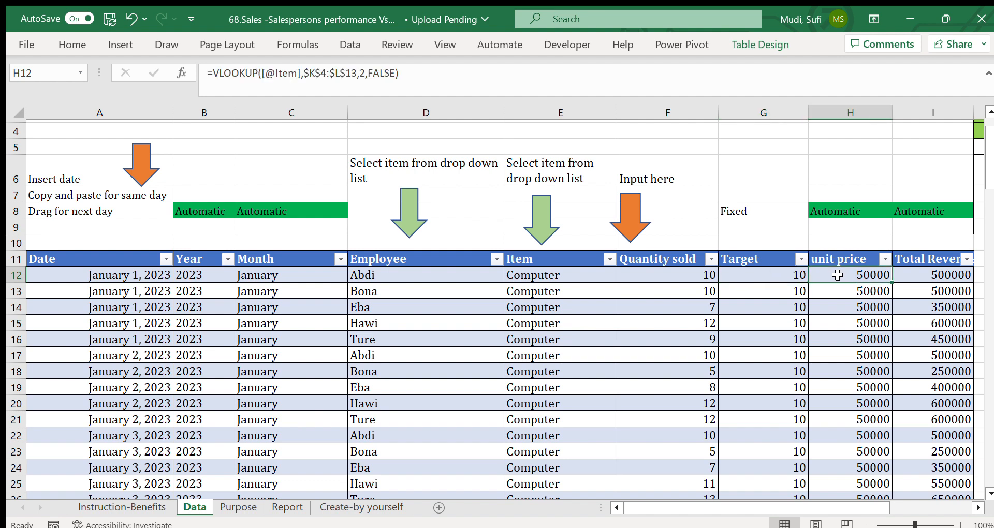
{"action": "left_click", "coordinate": [917, 273]}
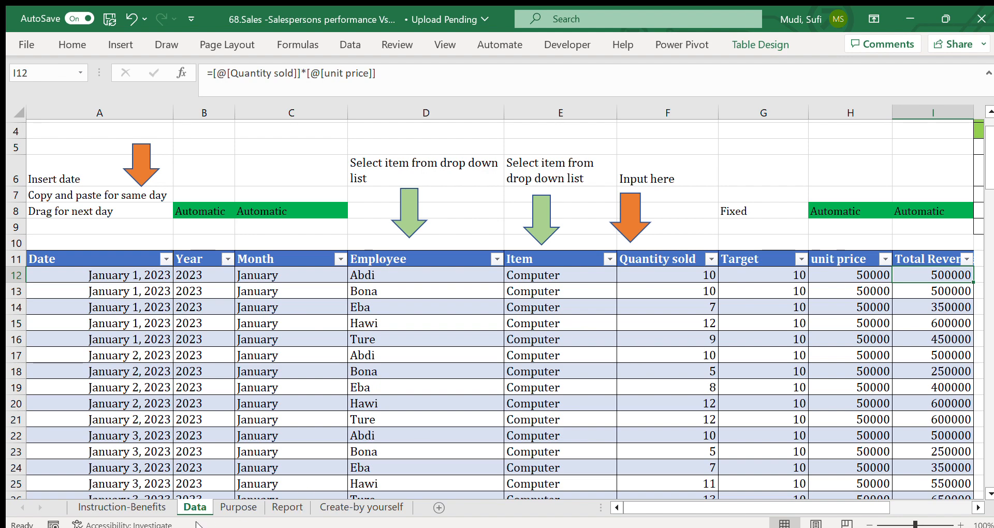
Review the user instructions in B4:B20 of the Instruction-Benefits sheet, referring briefly to the Data sheet
{"action": "left_click", "coordinate": [132, 509]}
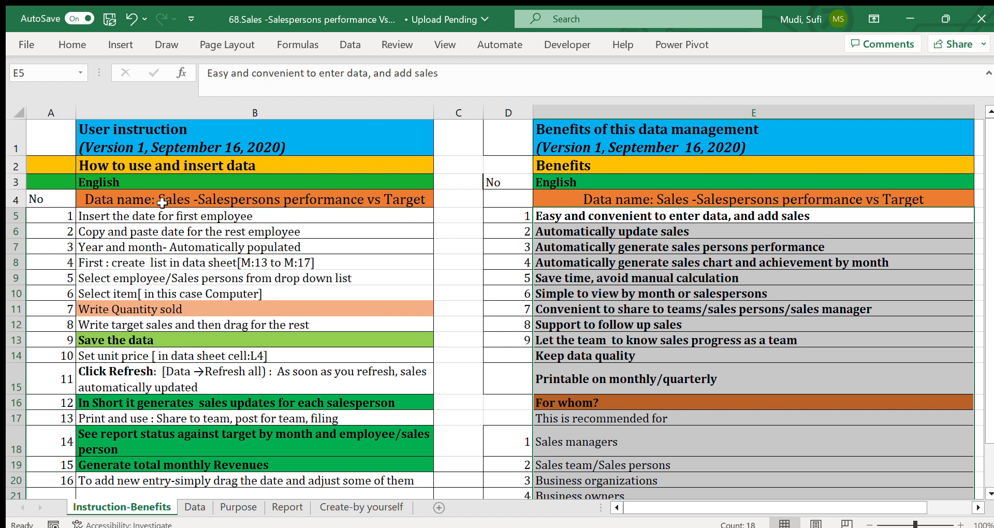
{"action": "left_click", "coordinate": [120, 216]}
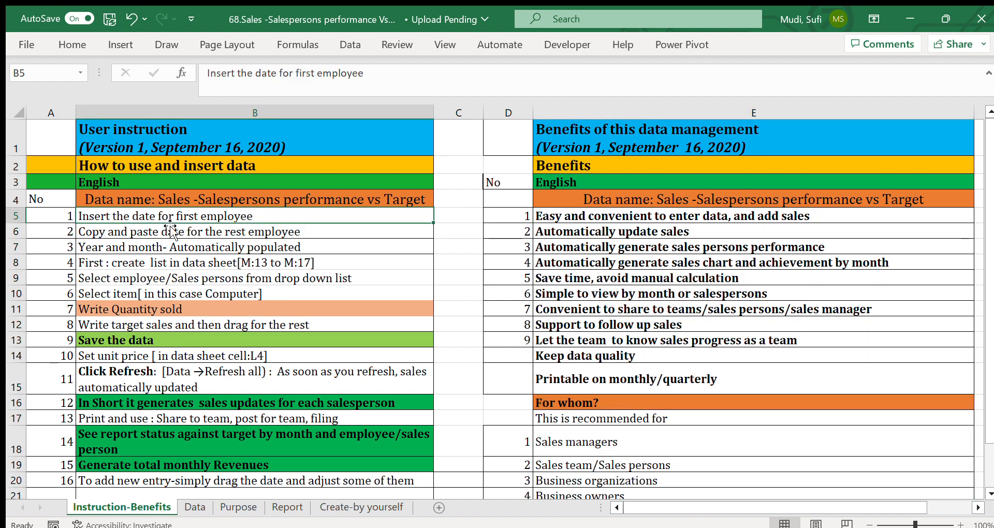
{"action": "left_click", "coordinate": [117, 233]}
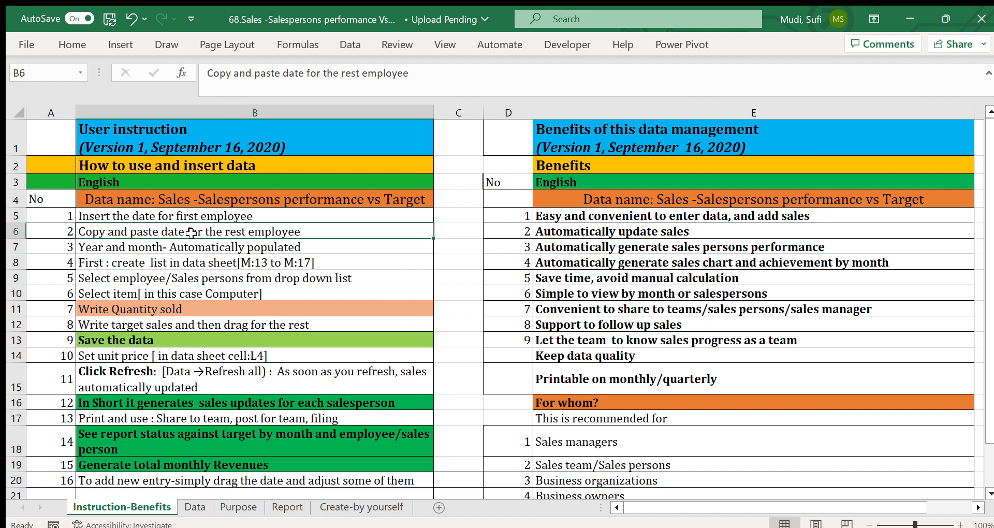
{"action": "left_click", "coordinate": [134, 252]}
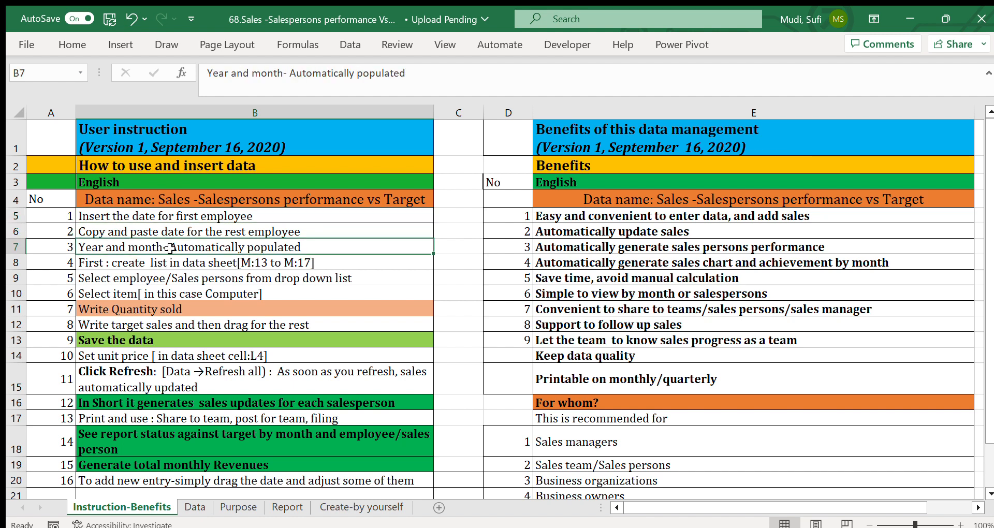
{"action": "left_click", "coordinate": [192, 509]}
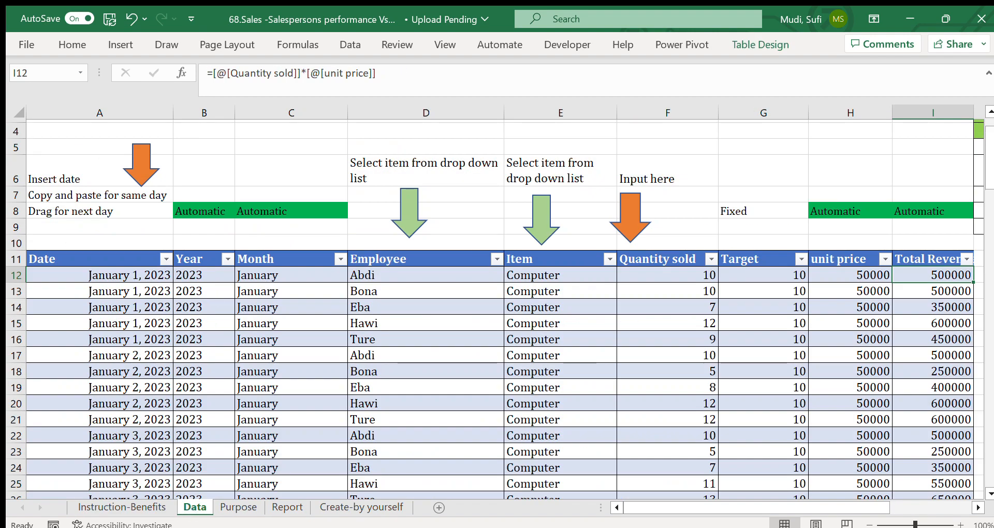
{"action": "left_click", "coordinate": [142, 509]}
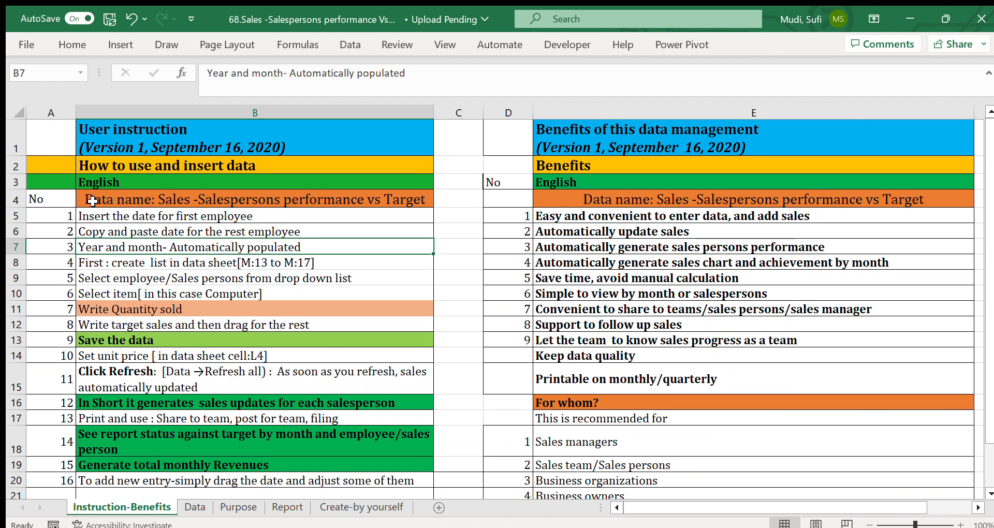
{"action": "left_click_drag", "start_coordinate": [93, 201], "coordinate": [155, 478]}
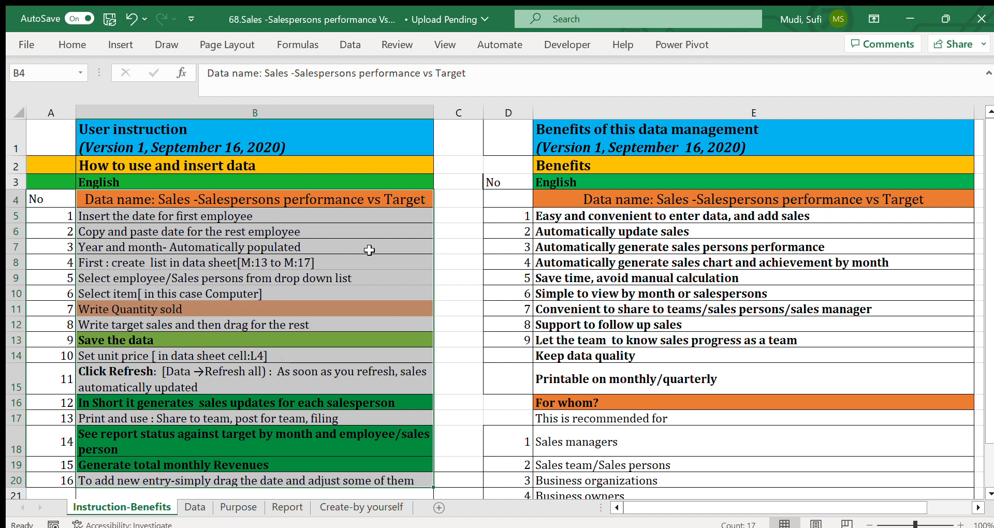
Read through the Benefits list in E5:E15, including automatic sales updates, salesperson performance and monthly charts
{"action": "left_click", "coordinate": [595, 166]}
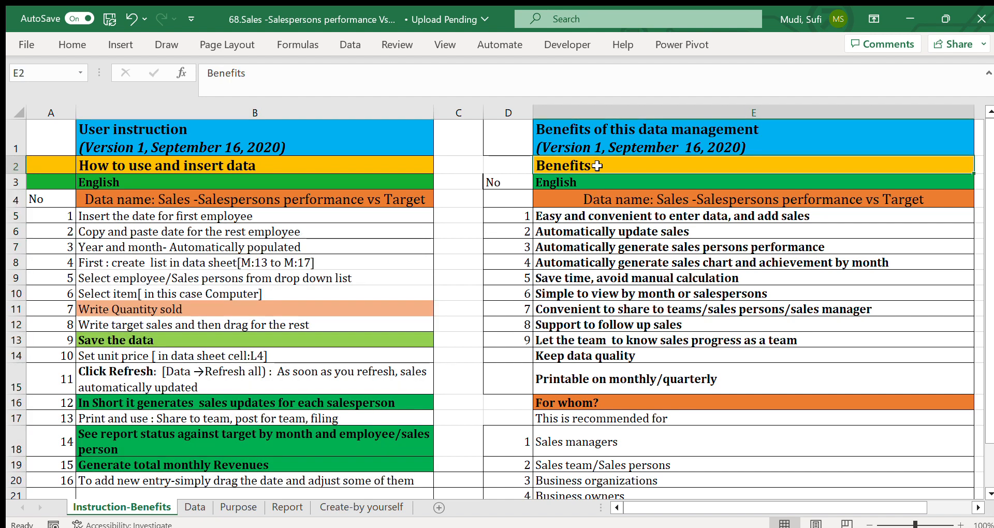
{"action": "left_click", "coordinate": [599, 216]}
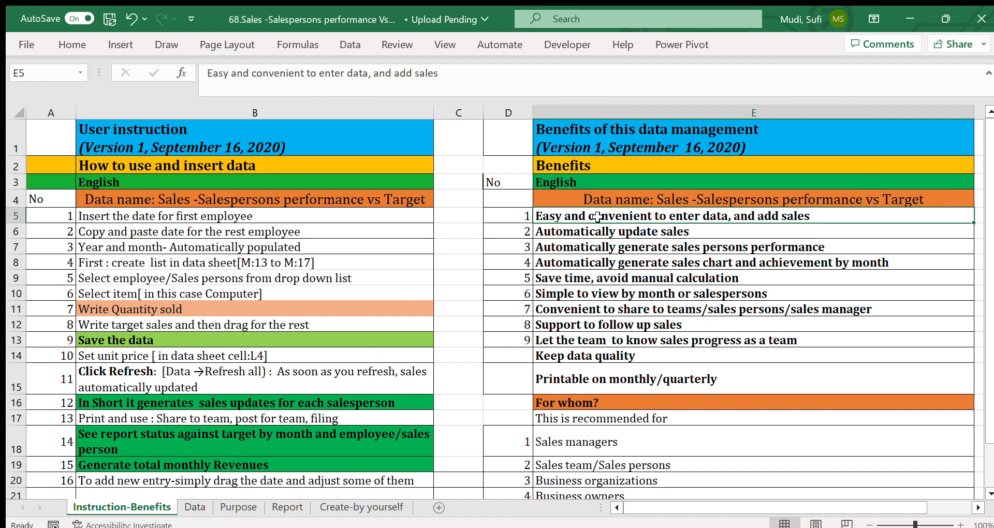
{"action": "left_click_drag", "start_coordinate": [601, 217], "coordinate": [607, 391]}
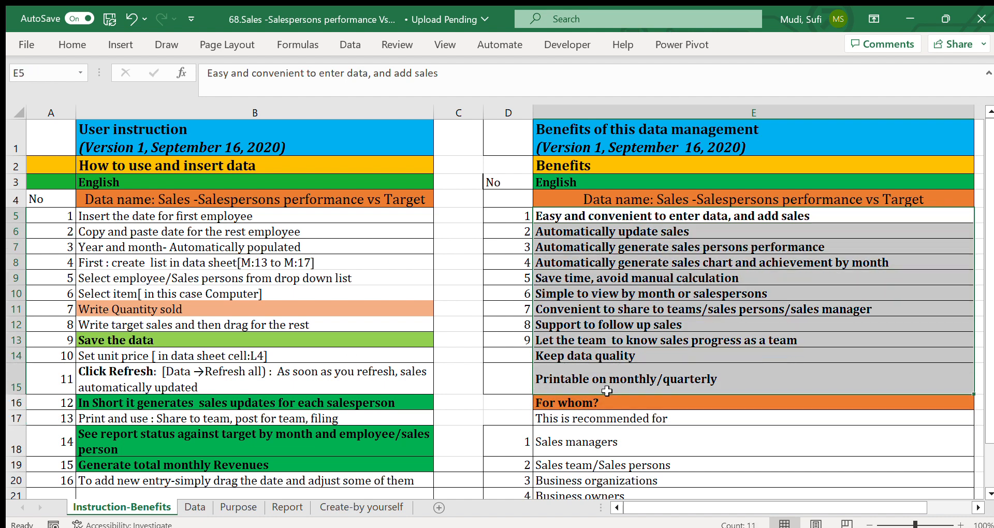
{"action": "left_click", "coordinate": [598, 228]}
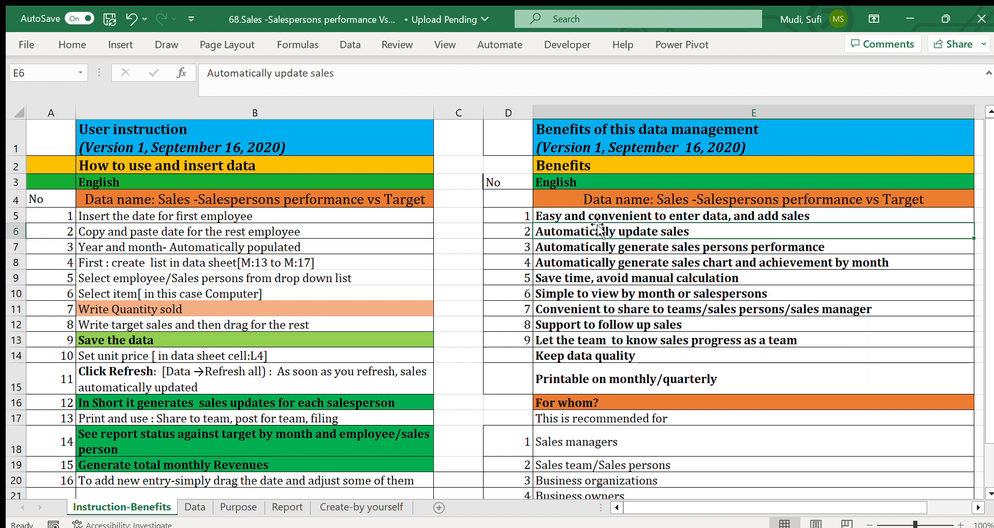
{"action": "left_click", "coordinate": [554, 247]}
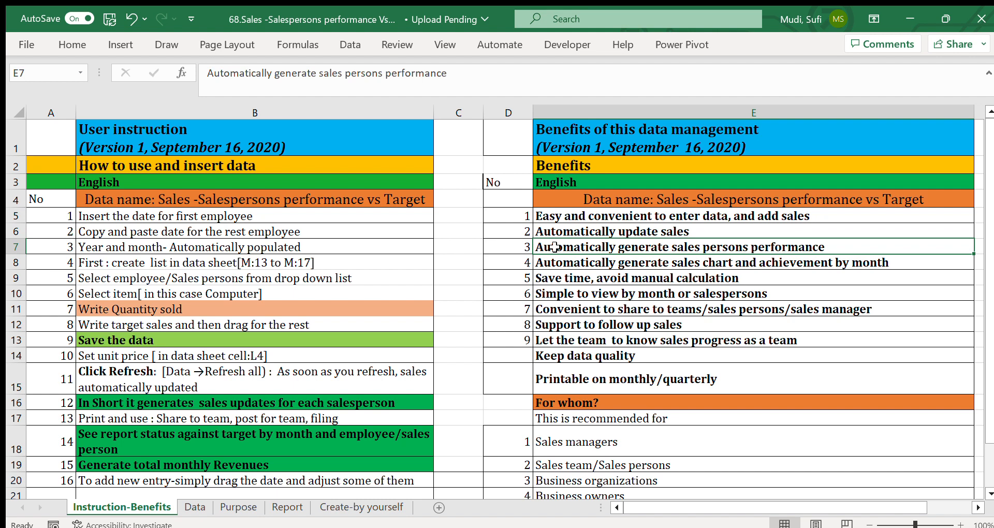
{"action": "left_click", "coordinate": [592, 262]}
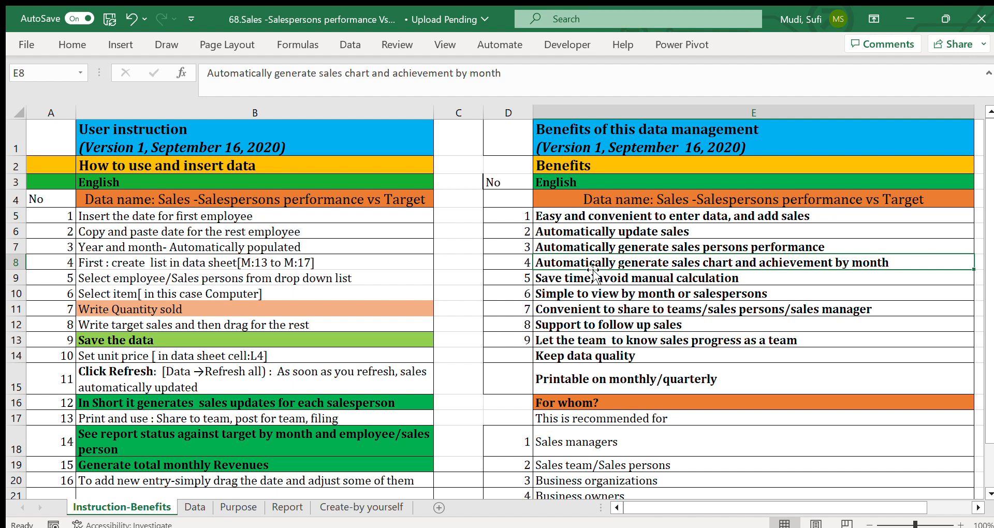
{"action": "left_click", "coordinate": [588, 341]}
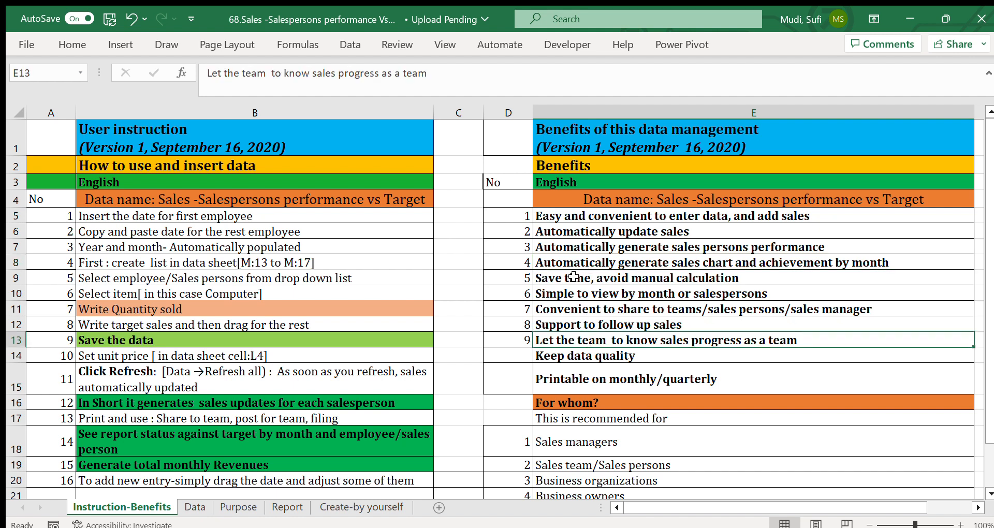
{"action": "left_click_drag", "start_coordinate": [573, 215], "coordinate": [583, 367]}
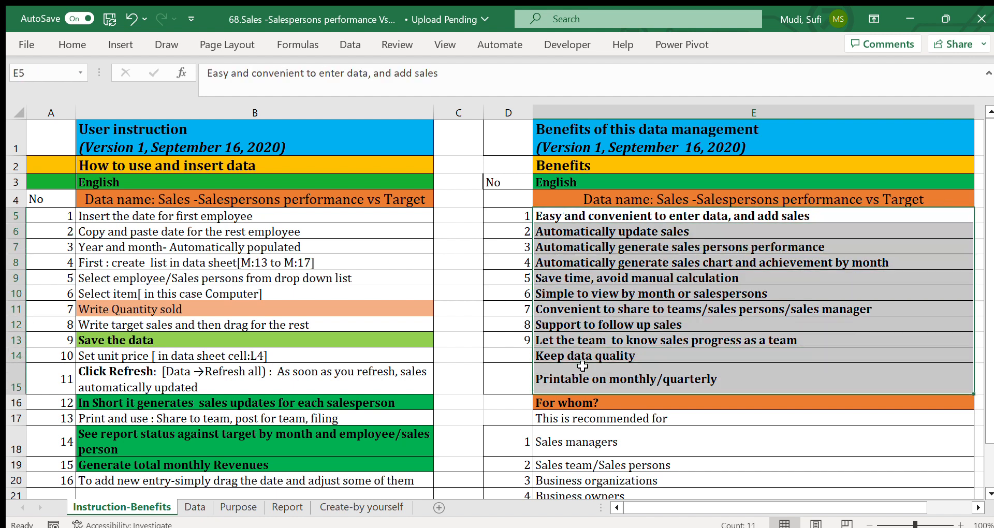
Review the recommended users under "For whom?" in E18:E22, including the Business organizations and Business owners entries
{"action": "left_click", "coordinate": [571, 439]}
{"action": "left_click_drag", "start_coordinate": [571, 439], "coordinate": [575, 475]}
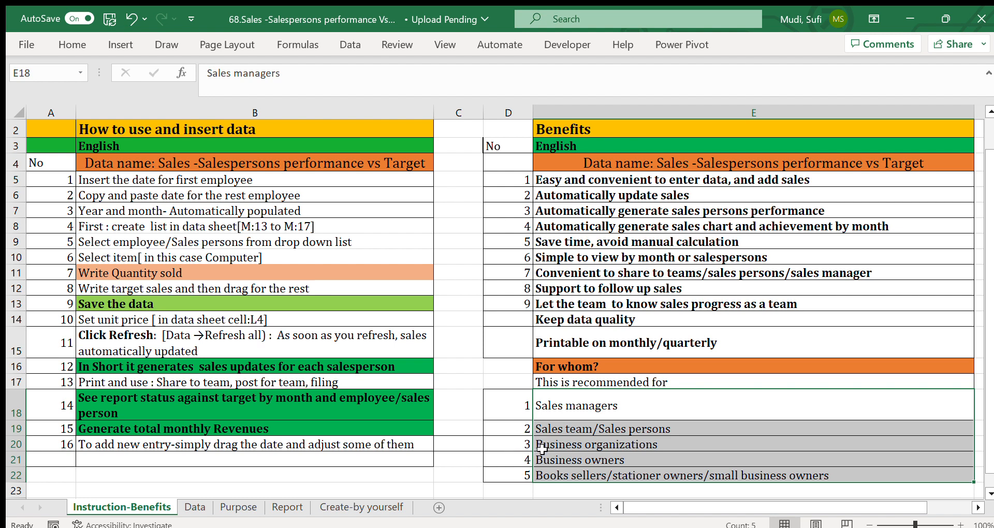
{"action": "left_click", "coordinate": [567, 447]}
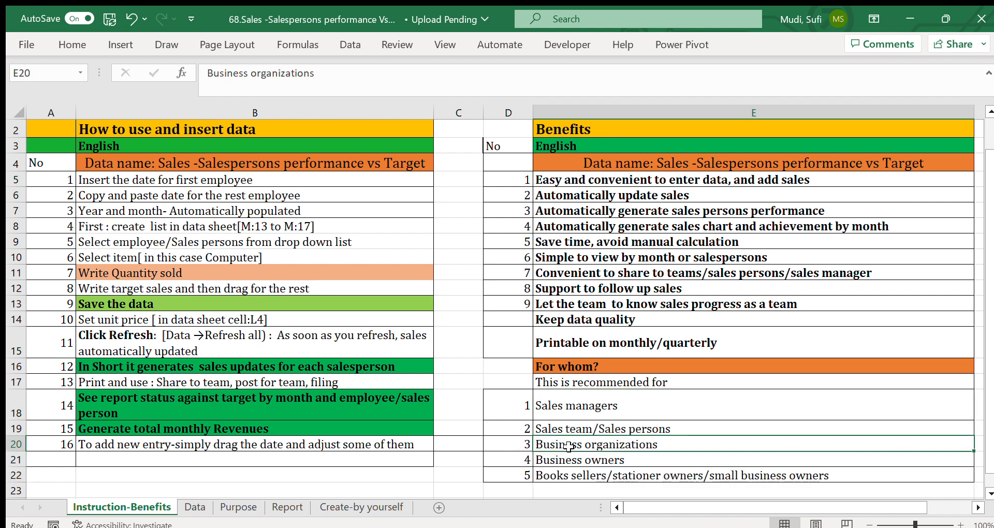
{"action": "left_click", "coordinate": [544, 464]}
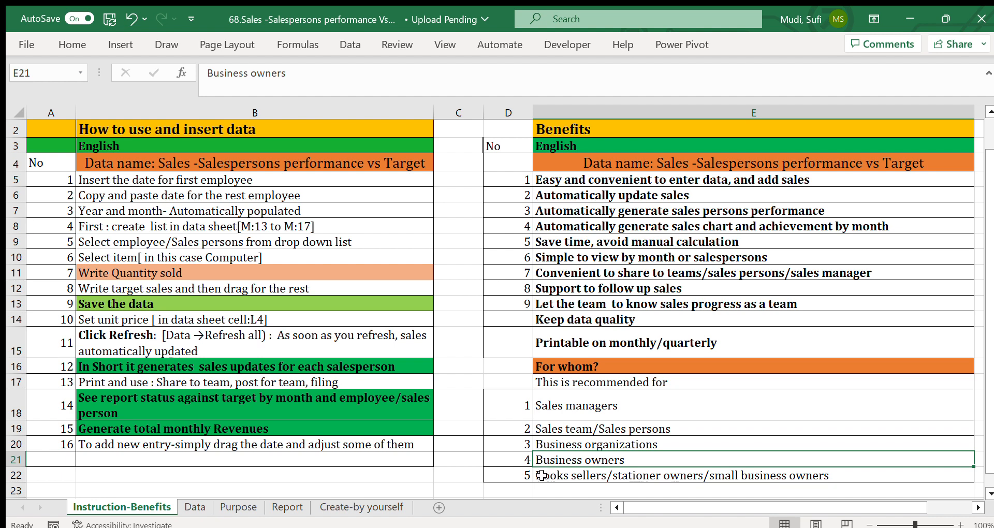
Review the booksellers and small business owners entry in E22, and return to the Sales managers entry in E18
{"action": "left_click", "coordinate": [541, 476]}
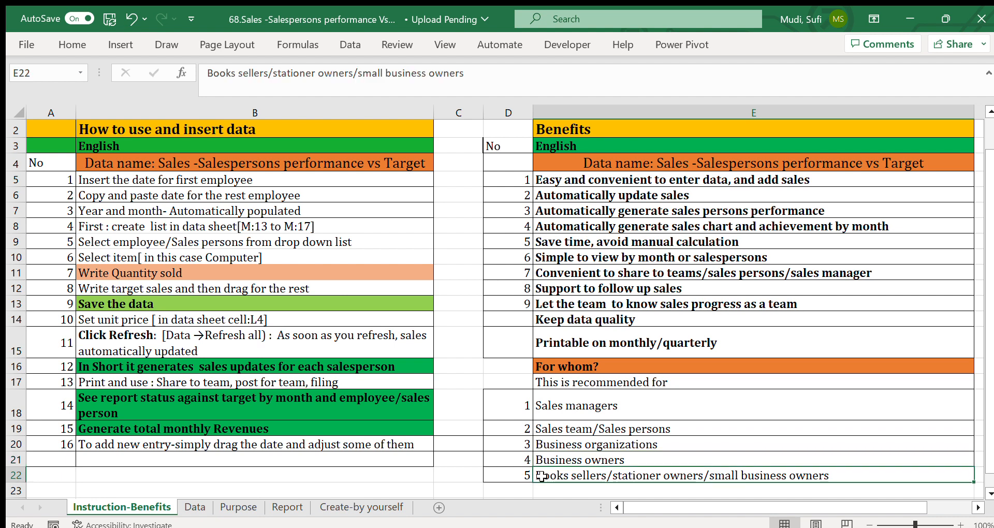
{"action": "left_click", "coordinate": [564, 396]}
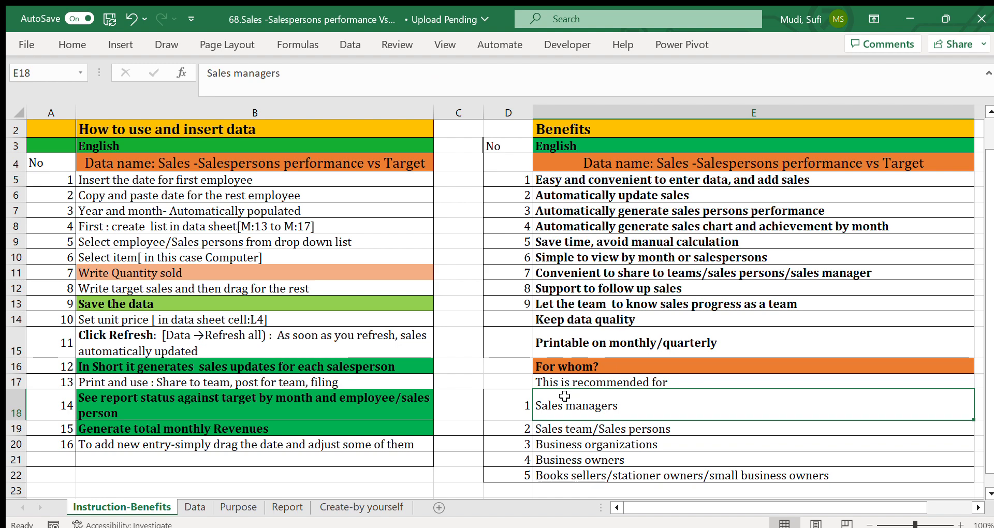
Review the sales table on the Data sheet, highlighting the Date to Item columns, the Quantity sold values and the full table
{"action": "left_click", "coordinate": [195, 507]}
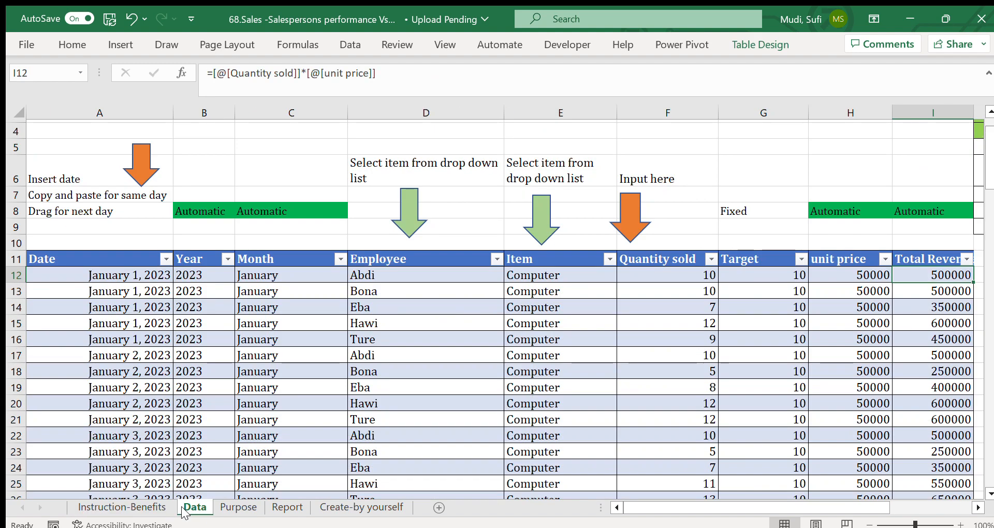
{"action": "left_click_drag", "start_coordinate": [152, 280], "coordinate": [559, 381]}
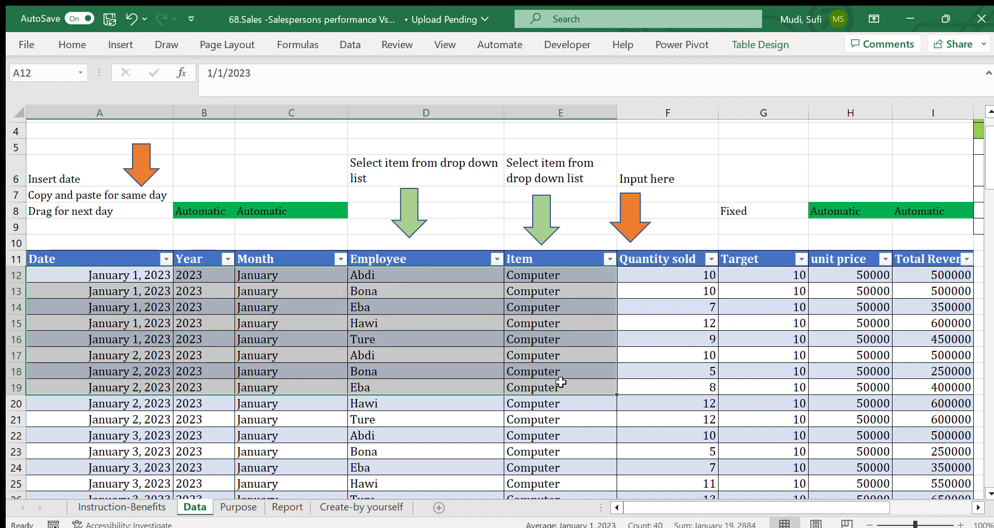
{"action": "left_click", "coordinate": [649, 277]}
{"action": "left_click_drag", "start_coordinate": [649, 278], "coordinate": [667, 493]}
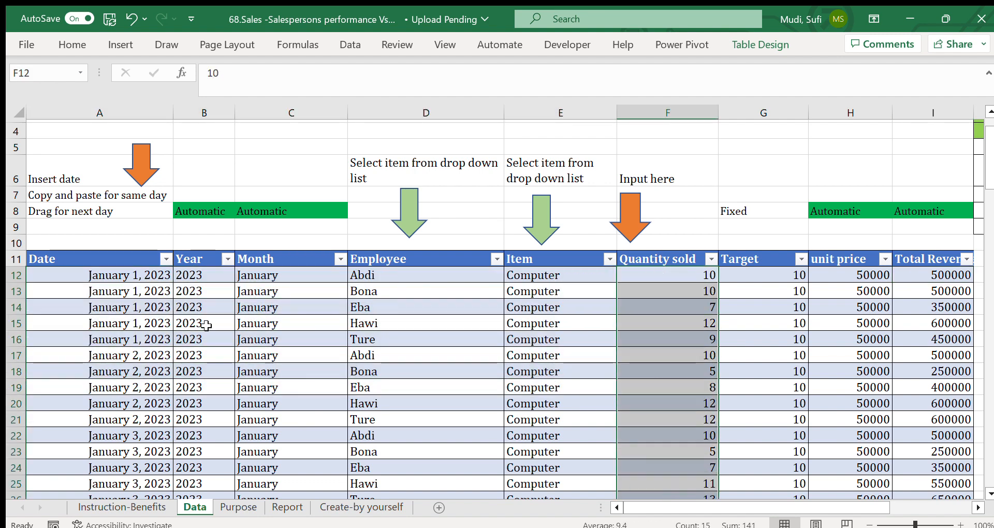
{"action": "left_click_drag", "start_coordinate": [96, 283], "coordinate": [945, 479]}
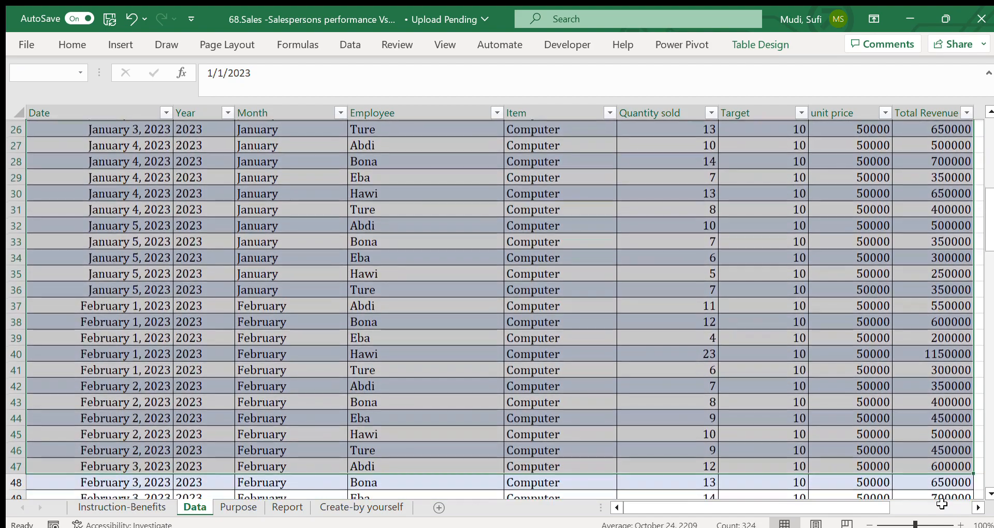
{"action": "left_click_drag", "start_coordinate": [941, 504], "coordinate": [941, 504]}
{"action": "left_click_drag", "start_coordinate": [986, 459], "coordinate": [969, 126]}
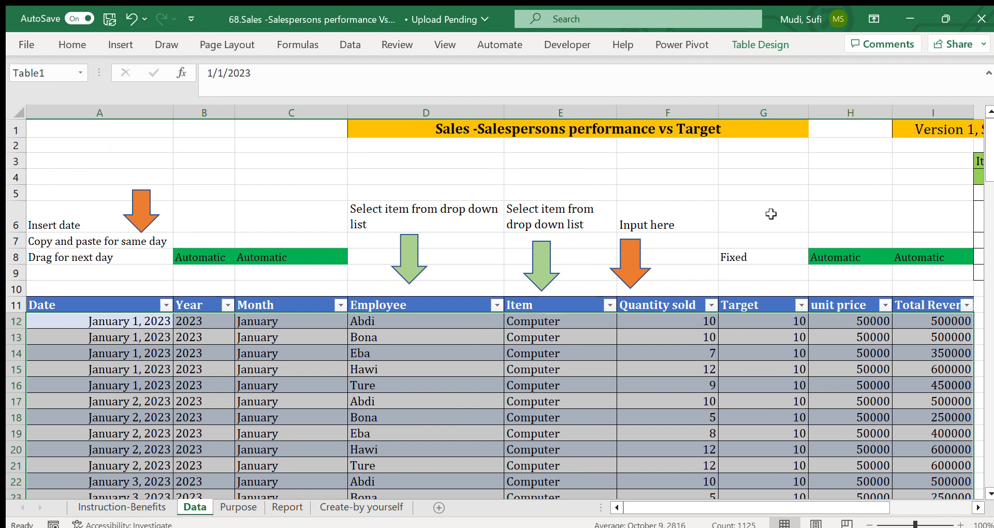
{"action": "left_click", "coordinate": [680, 319]}
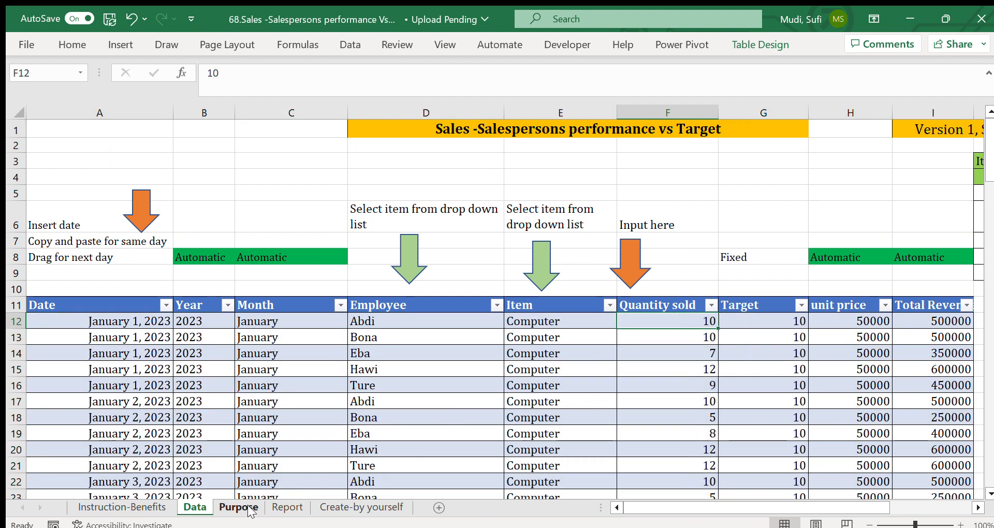
Review the monthly Sum of Total Revenue pivot table in Q3:R9 of the Report sheet, including its January row
{"action": "left_click", "coordinate": [286, 507]}
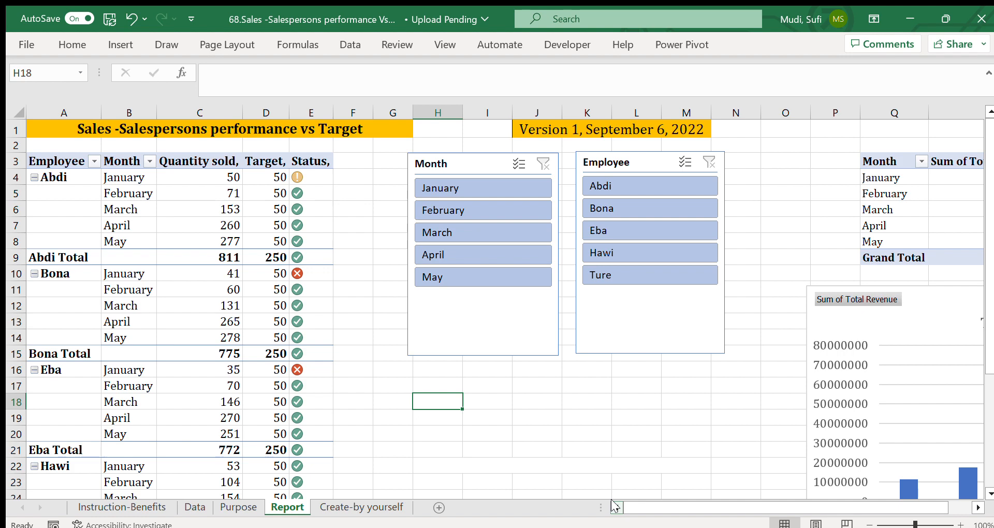
{"action": "left_click", "coordinate": [972, 508]}
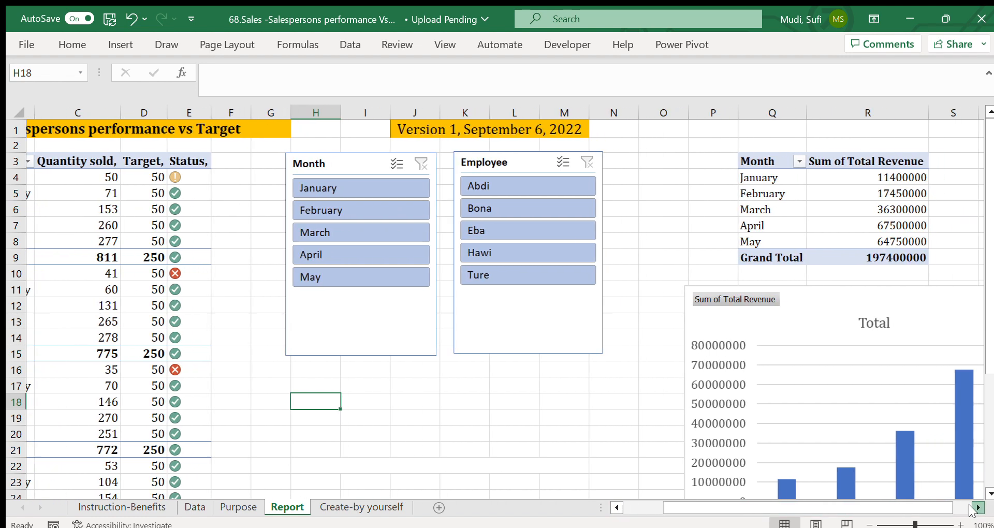
{"action": "left_click", "coordinate": [972, 508]}
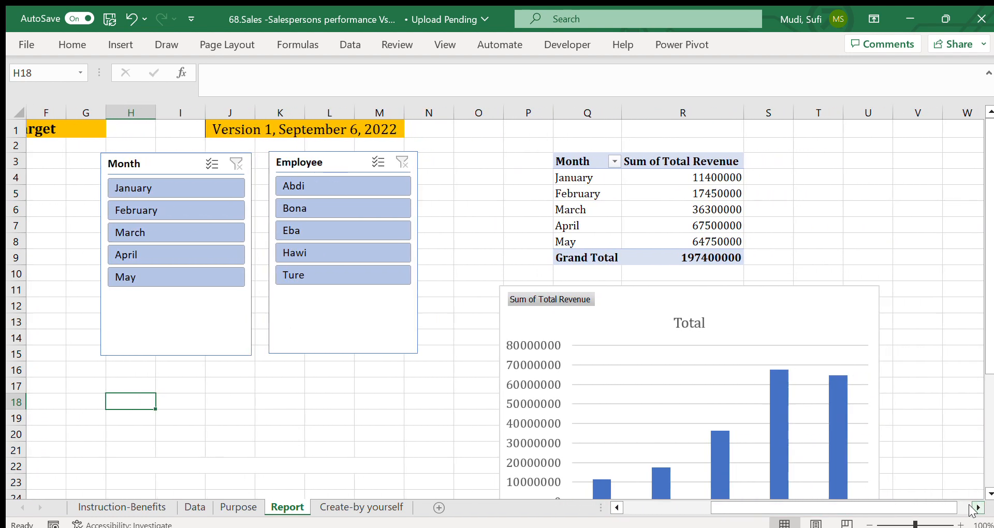
{"action": "left_click", "coordinate": [809, 193]}
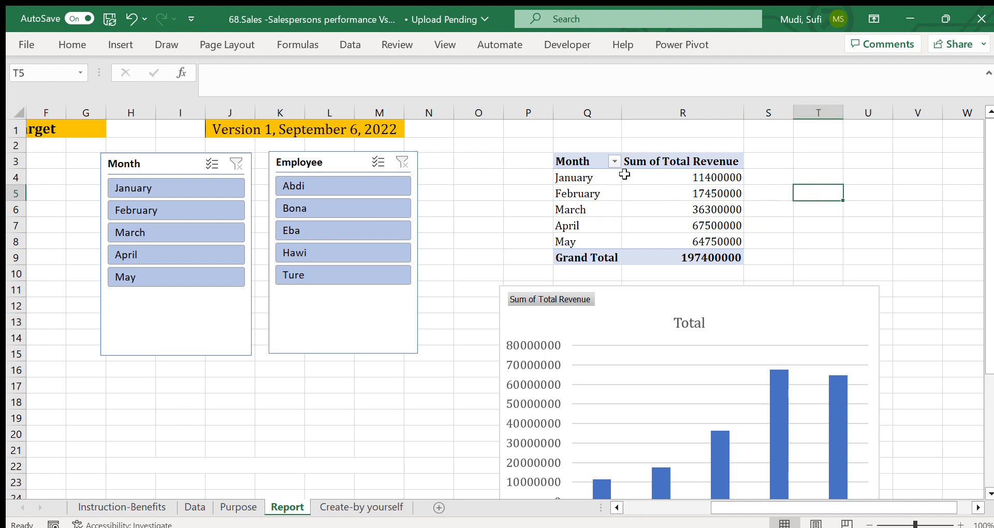
{"action": "left_click_drag", "start_coordinate": [575, 161], "coordinate": [692, 255]}
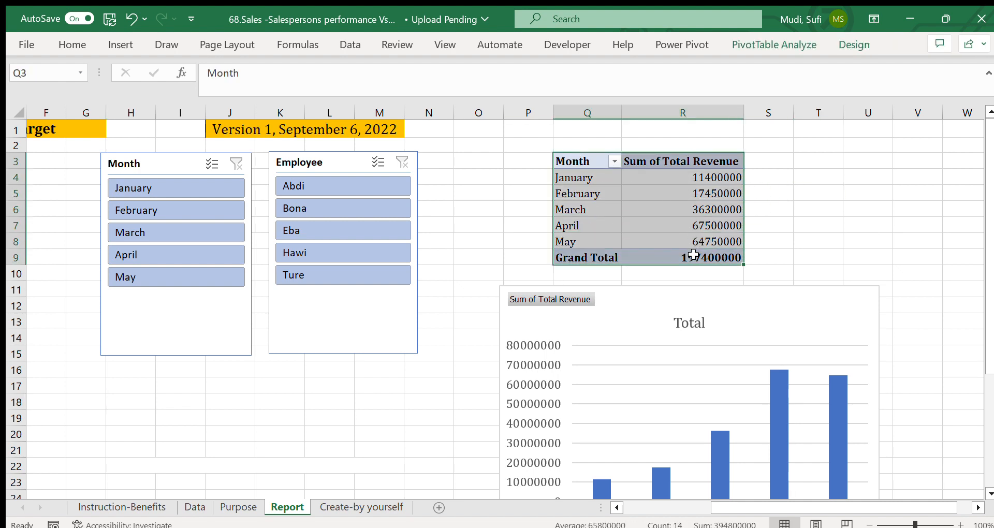
{"action": "left_click", "coordinate": [575, 187]}
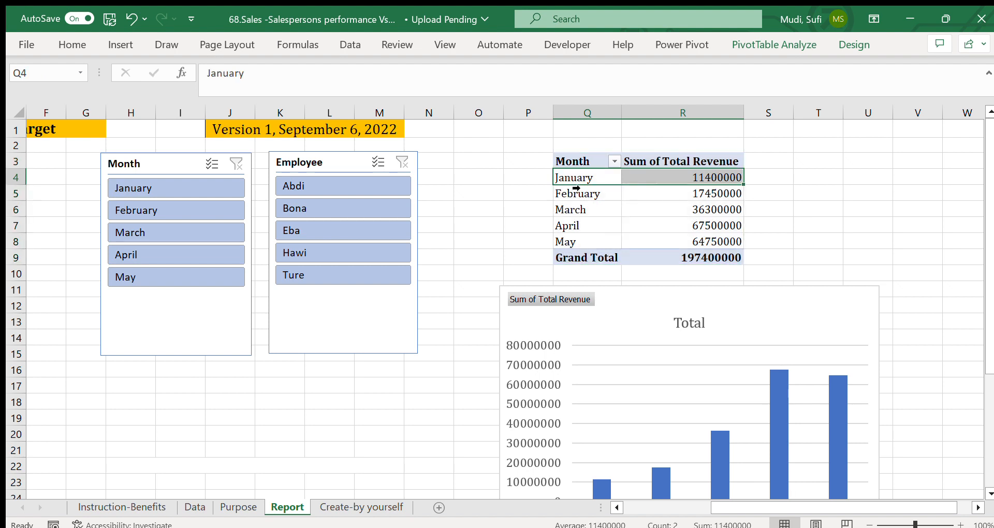
{"action": "left_click", "coordinate": [696, 179]}
{"action": "left_click", "coordinate": [872, 192]}
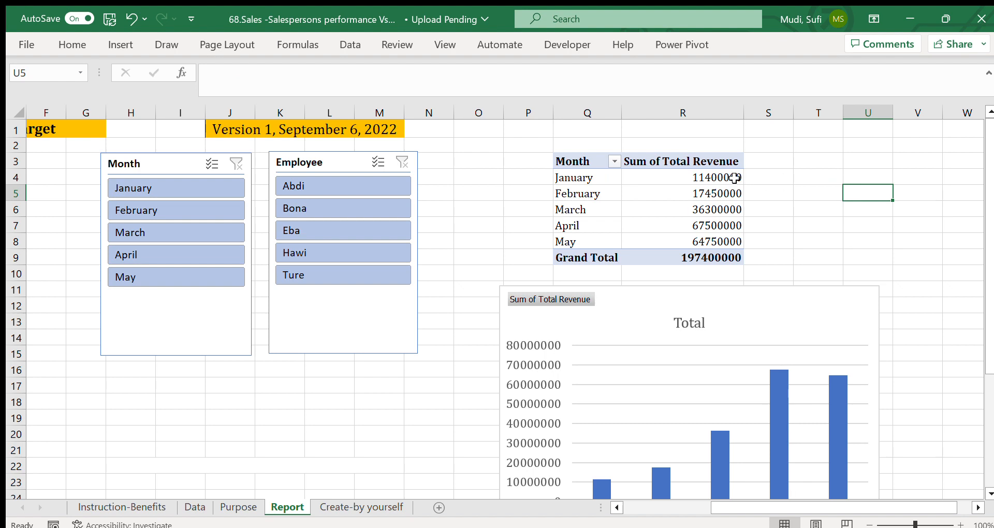
Examine the January, February and March revenues, the Grand Total in R9 and the monthly revenue chart below
{"action": "left_click", "coordinate": [711, 181]}
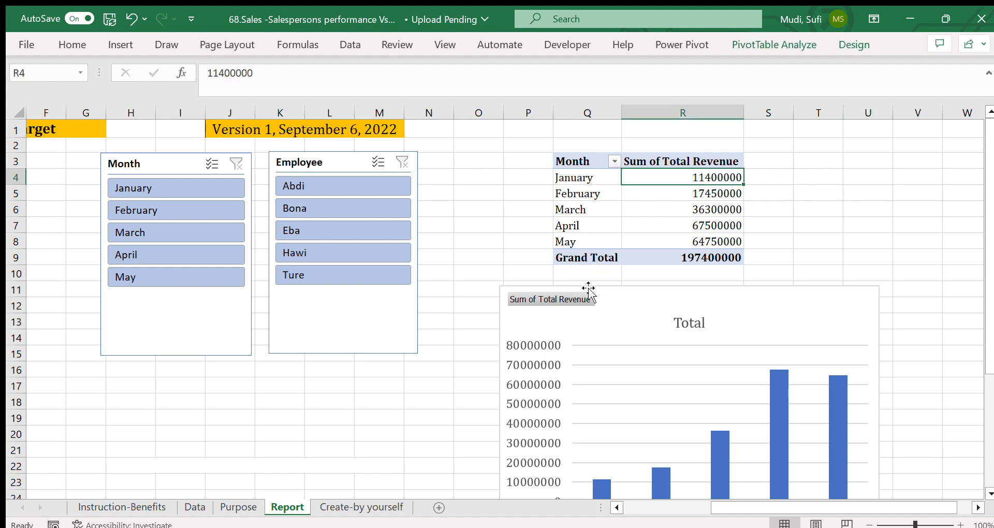
{"action": "left_click", "coordinate": [653, 196]}
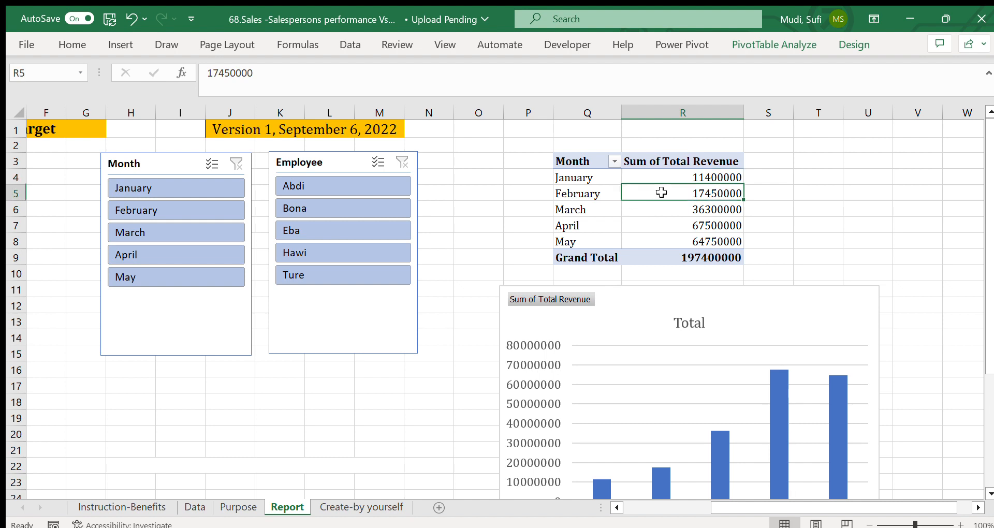
{"action": "left_click", "coordinate": [630, 207]}
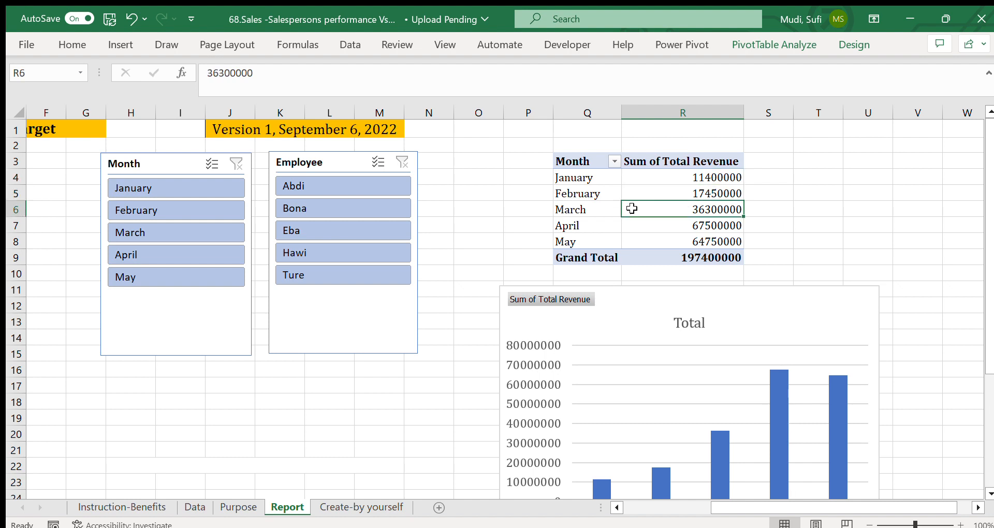
{"action": "left_click", "coordinate": [677, 257]}
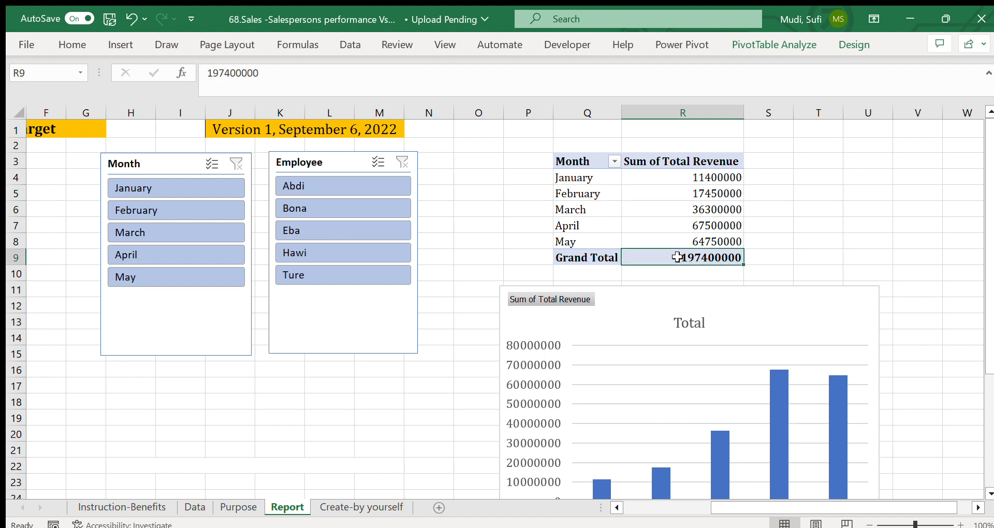
{"action": "left_click", "coordinate": [794, 229]}
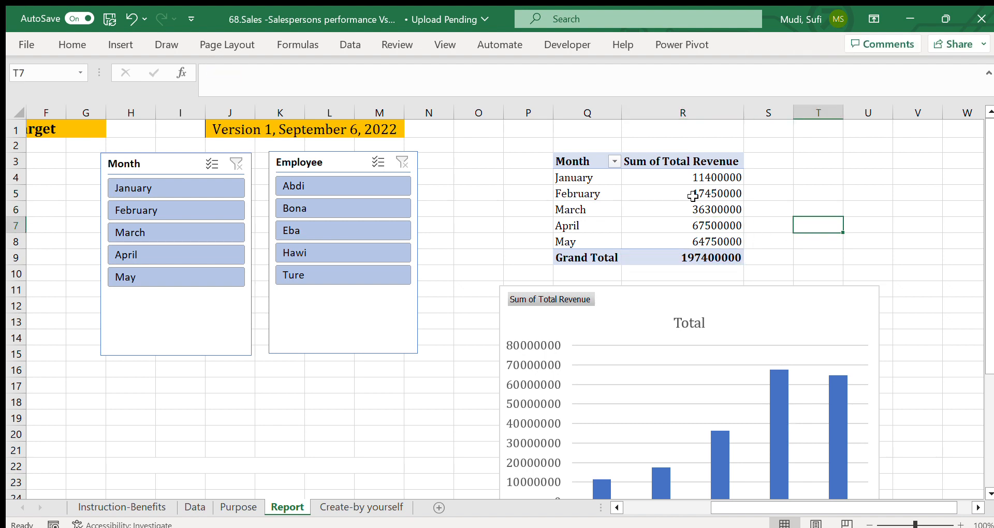
{"action": "left_click_drag", "start_coordinate": [679, 177], "coordinate": [683, 257]}
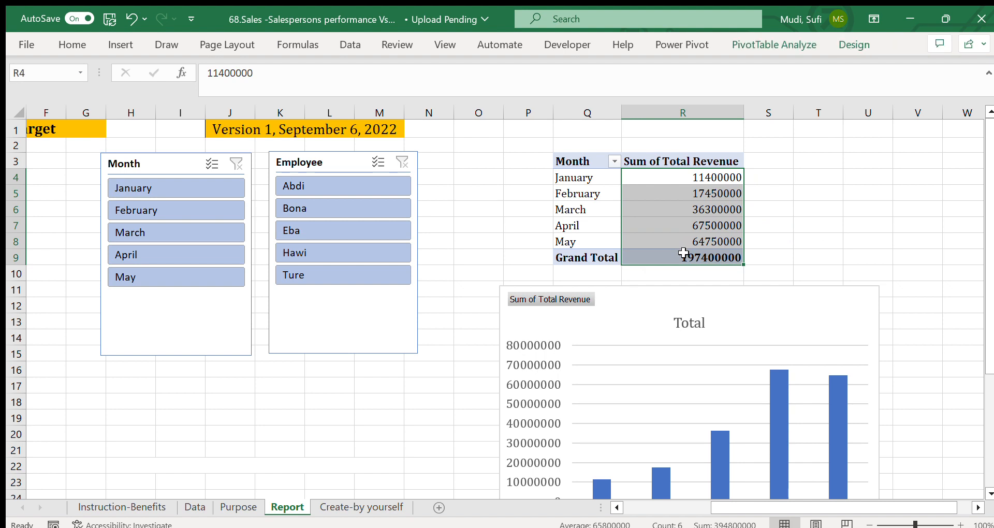
{"action": "scroll", "coordinate": [982, 254], "scroll_direction": "down", "scroll_amount": 3}
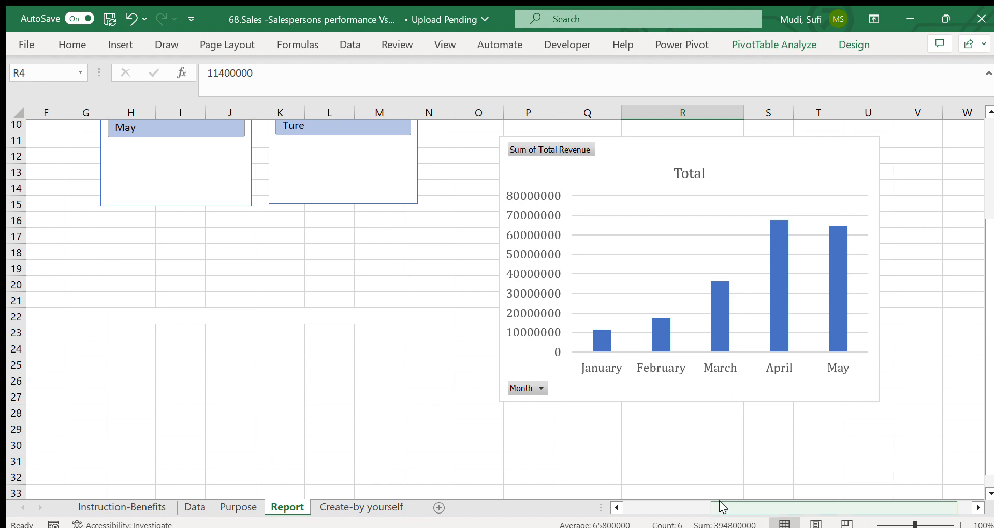
Review the first employee's Quantity sold, Target and Status columns for January to May in the performance pivot table
{"action": "left_click_drag", "start_coordinate": [715, 508], "coordinate": [589, 510]}
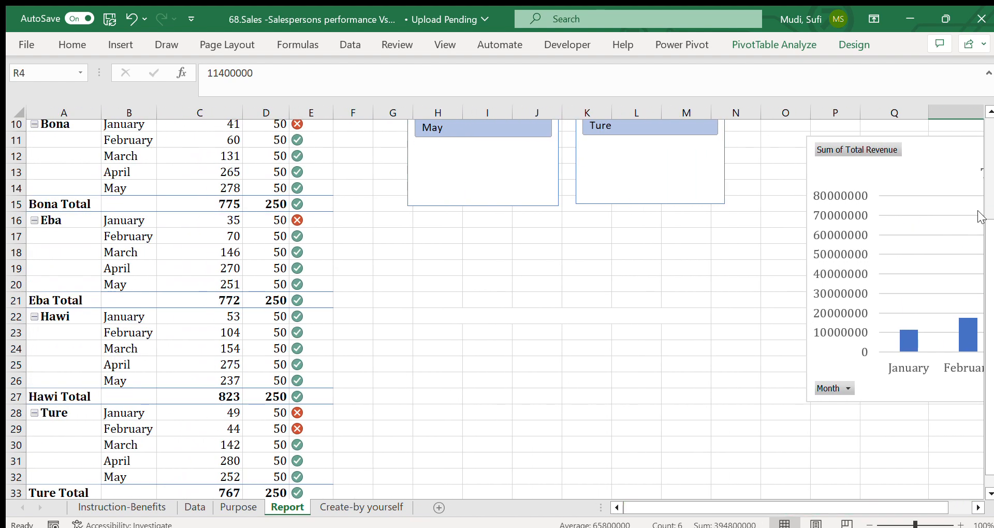
{"action": "left_click_drag", "start_coordinate": [989, 227], "coordinate": [989, 125]}
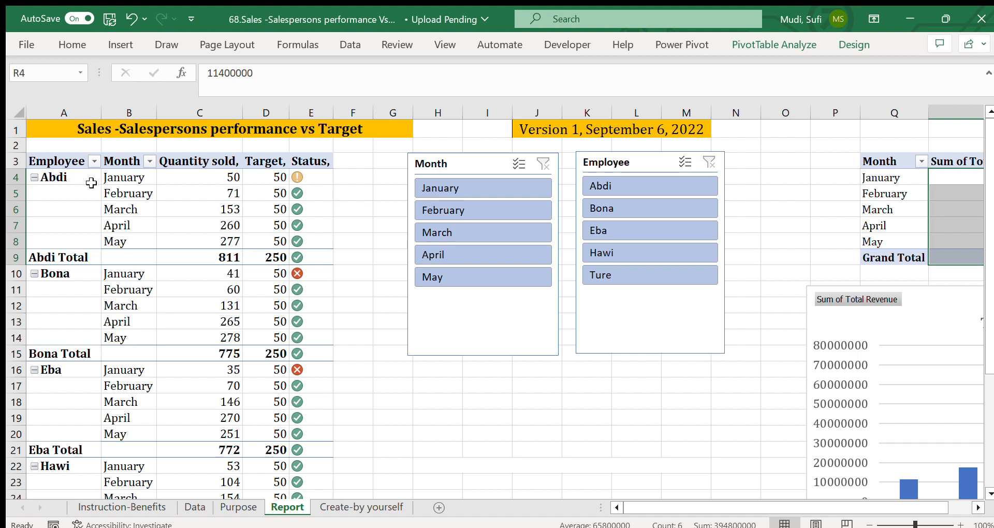
{"action": "left_click", "coordinate": [72, 178]}
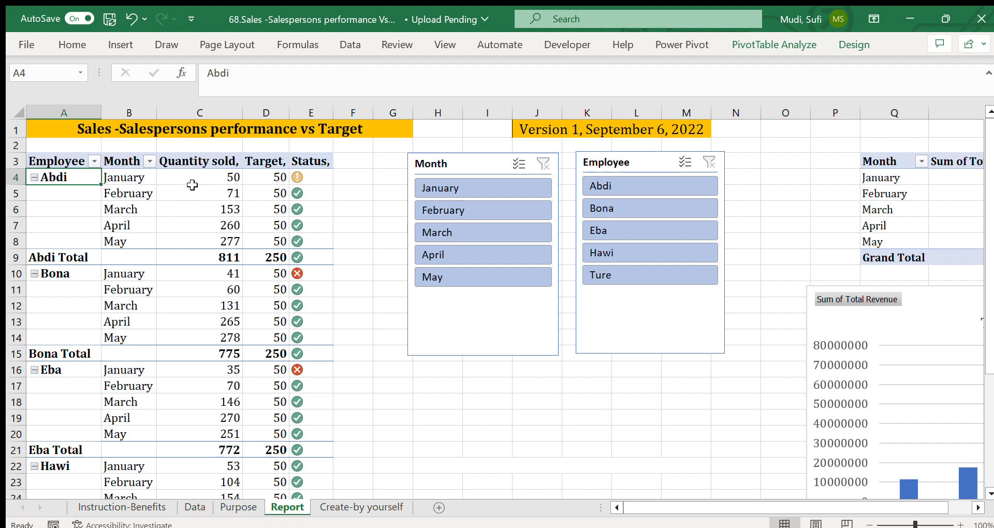
{"action": "left_click_drag", "start_coordinate": [199, 176], "coordinate": [201, 245]}
{"action": "left_click_drag", "start_coordinate": [265, 175], "coordinate": [265, 239]}
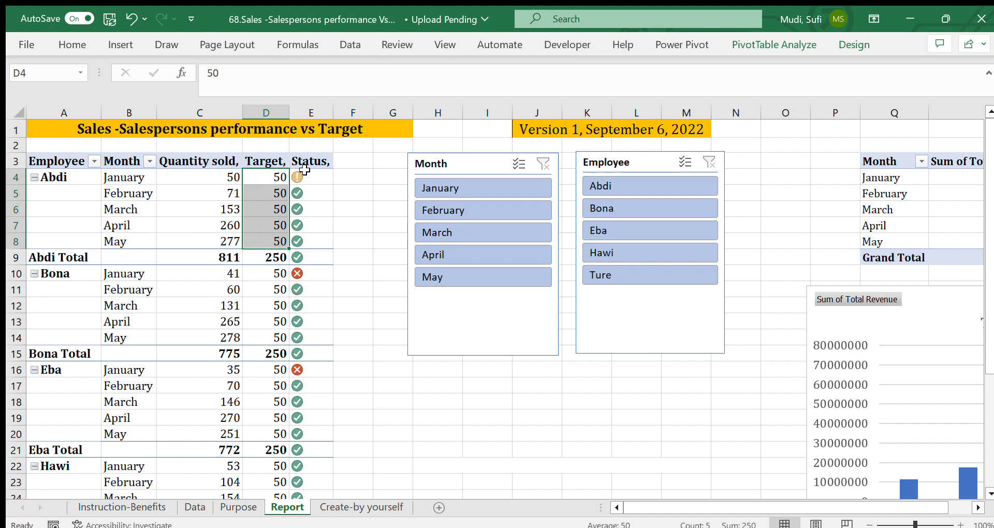
{"action": "left_click", "coordinate": [343, 171]}
{"action": "left_click_drag", "start_coordinate": [312, 176], "coordinate": [319, 257]}
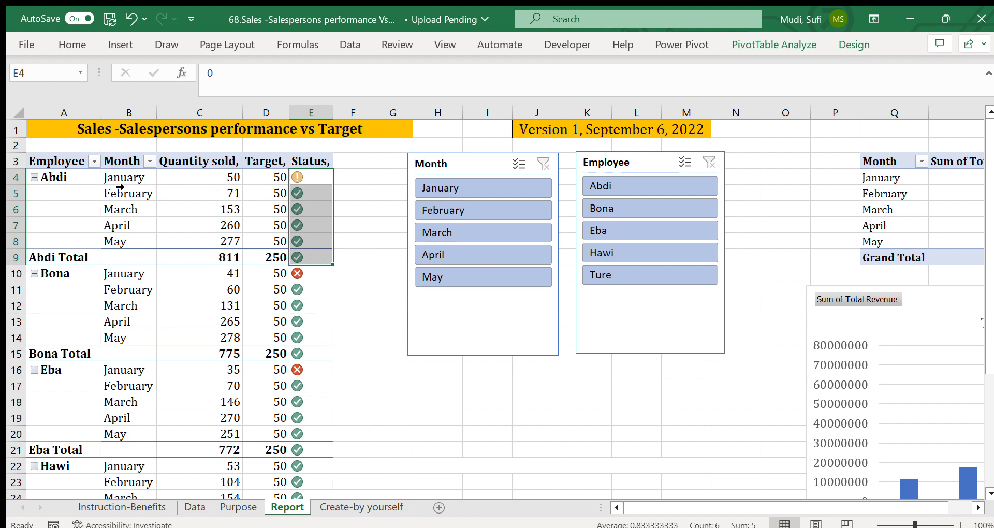
Compare the first employee's January Quantity sold in C4 with the Target in D4 and the Status icon in E4
{"action": "left_click", "coordinate": [192, 178]}
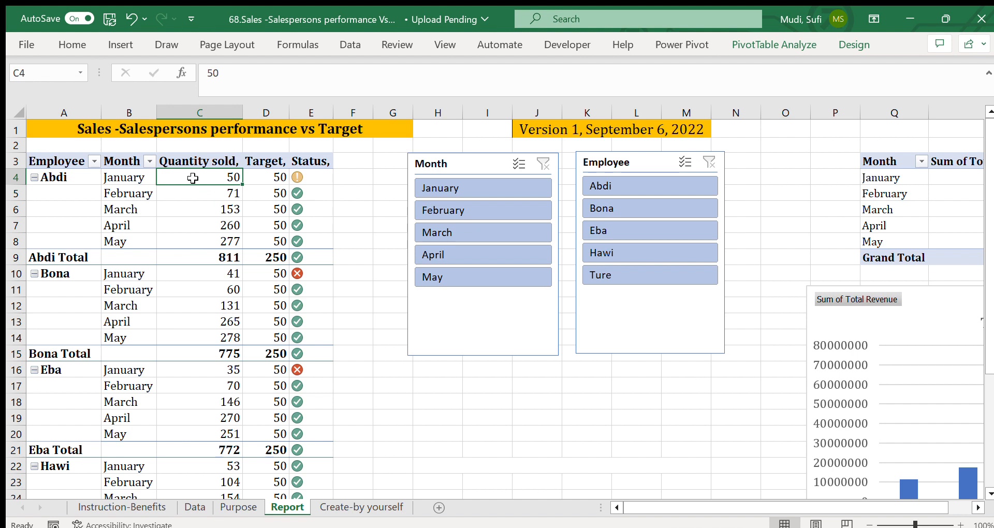
{"action": "left_click", "coordinate": [314, 178]}
{"action": "left_click", "coordinate": [226, 178]}
{"action": "left_click", "coordinate": [273, 178]}
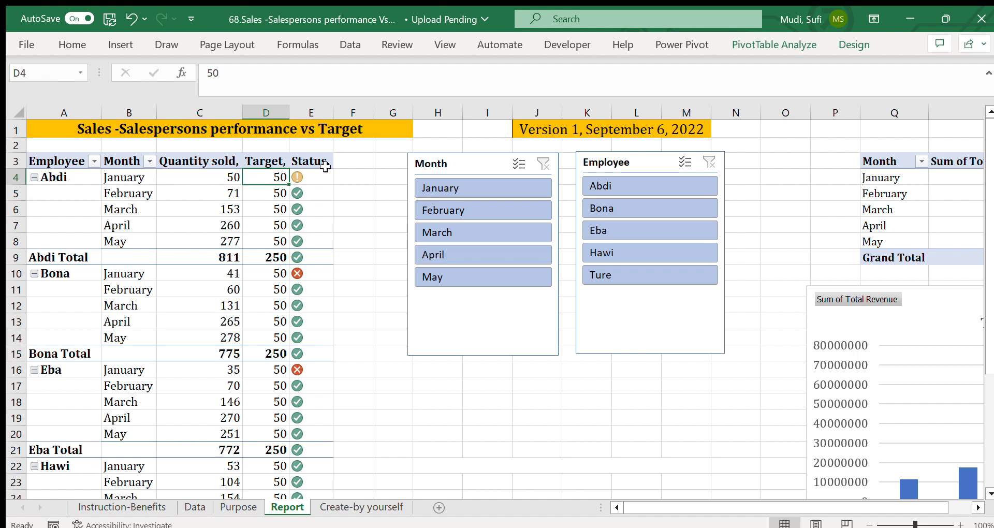
{"action": "left_click", "coordinate": [307, 176]}
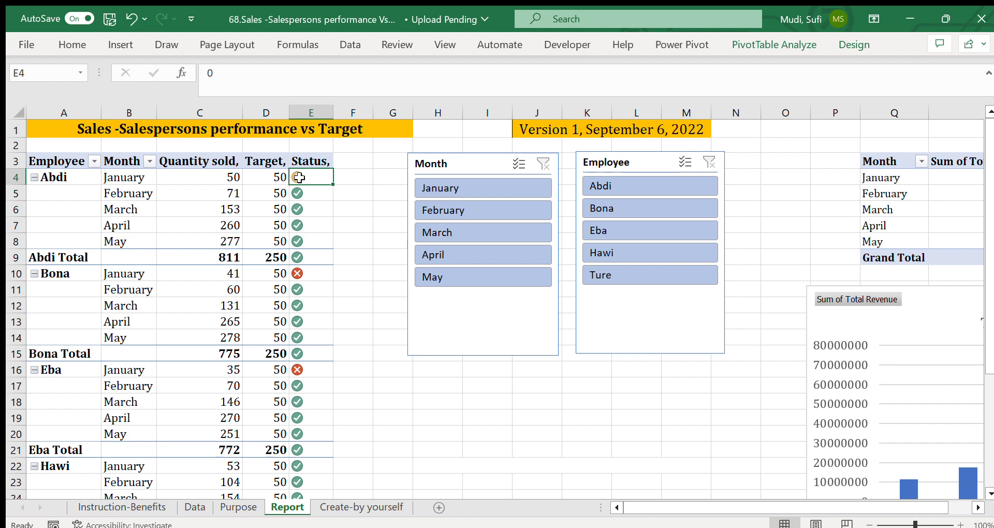
{"action": "left_click", "coordinate": [218, 177]}
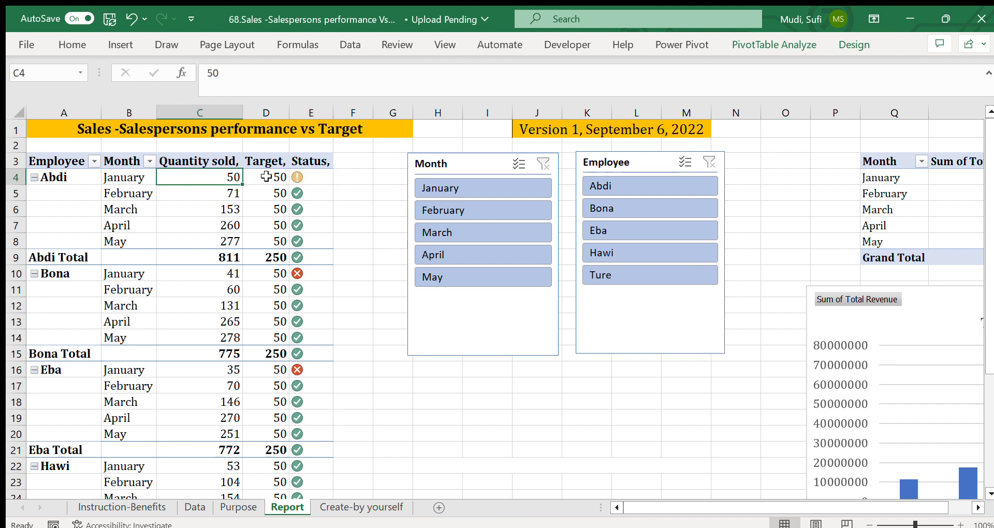
{"action": "left_click", "coordinate": [265, 176]}
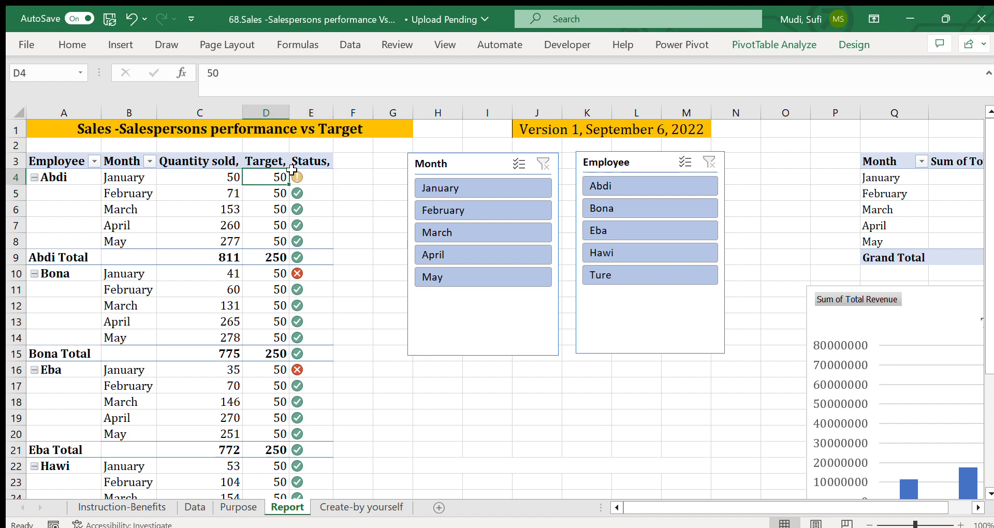
Compare the first employee's February Quantity sold in C5 with the Target in D5 and the Status icon in E5
{"action": "left_click", "coordinate": [186, 197]}
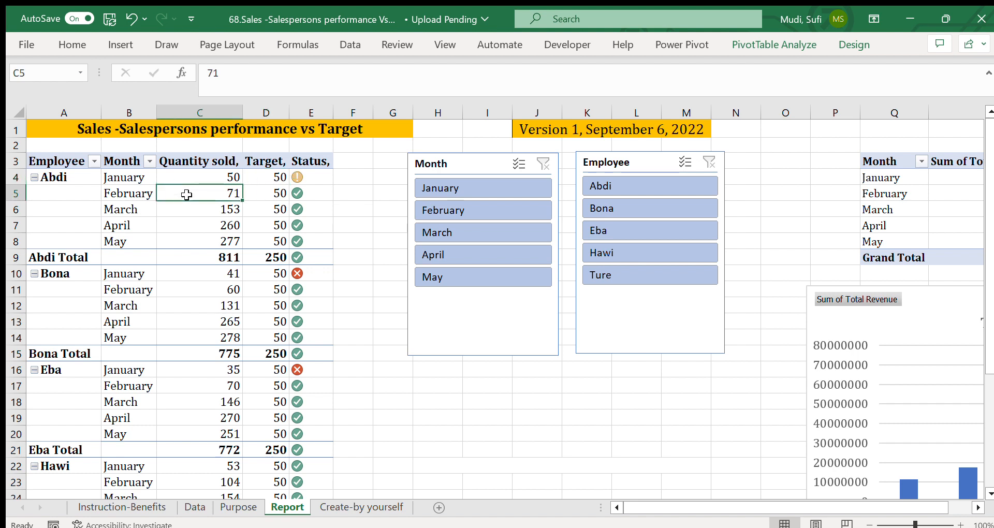
{"action": "left_click", "coordinate": [253, 192]}
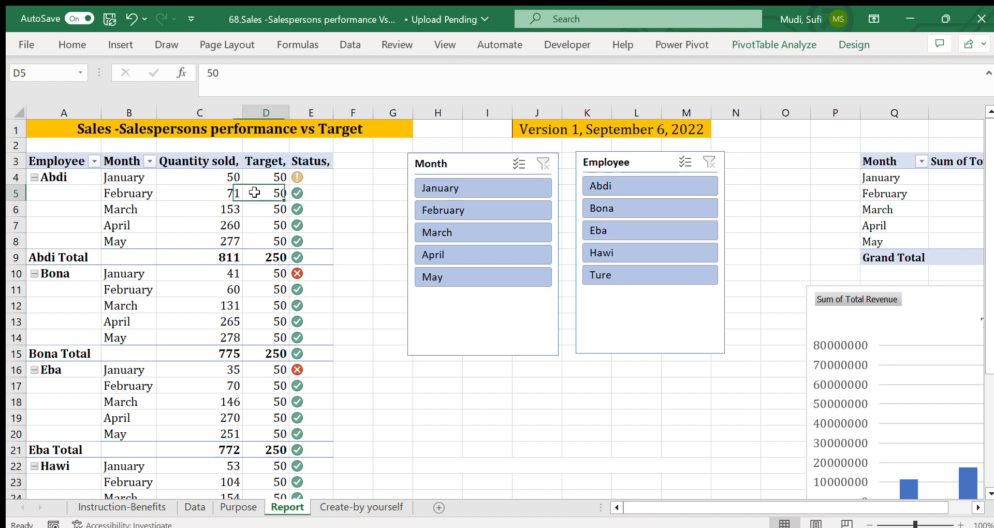
{"action": "left_click", "coordinate": [307, 194]}
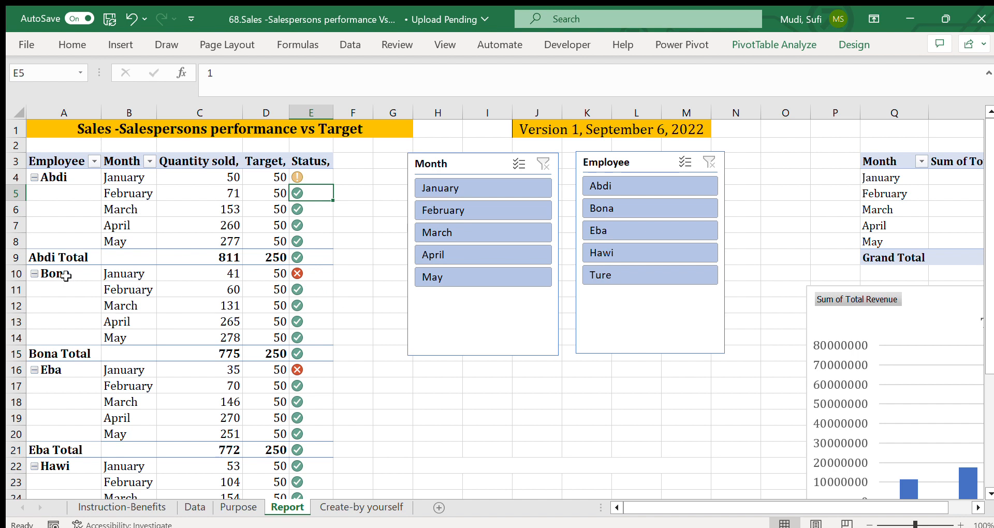
Compare the second employee's January Quantity sold in C10 with the Target in D10 and the Status icon in E10
{"action": "left_click", "coordinate": [205, 275]}
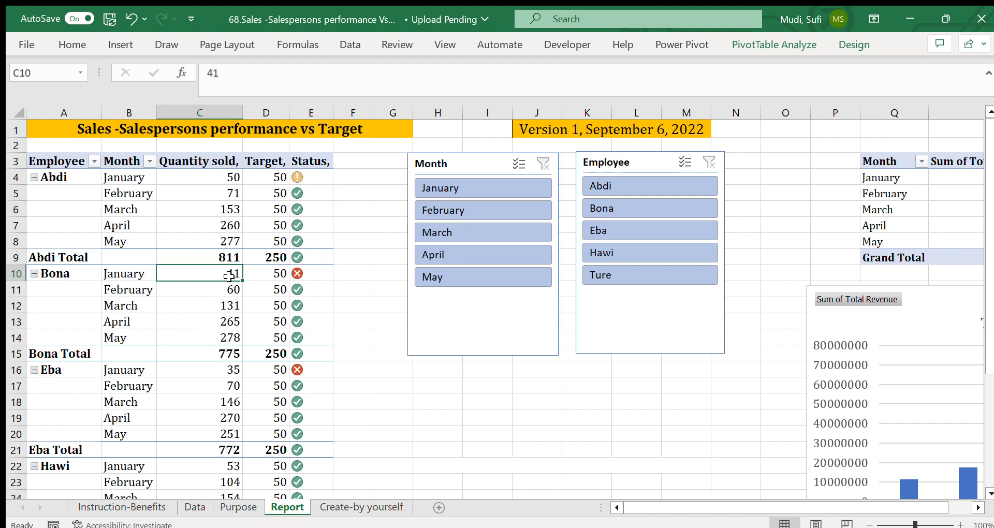
{"action": "left_click", "coordinate": [257, 275]}
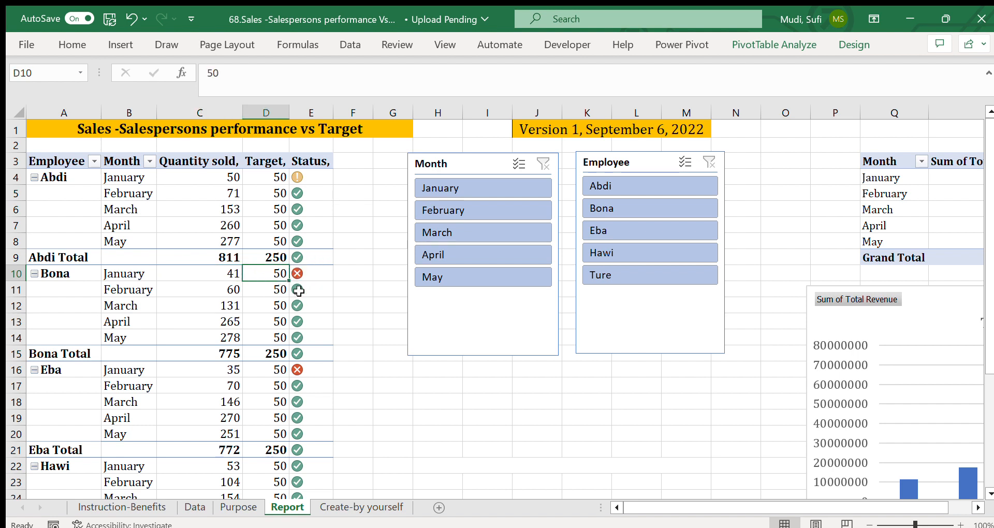
{"action": "left_click", "coordinate": [316, 272]}
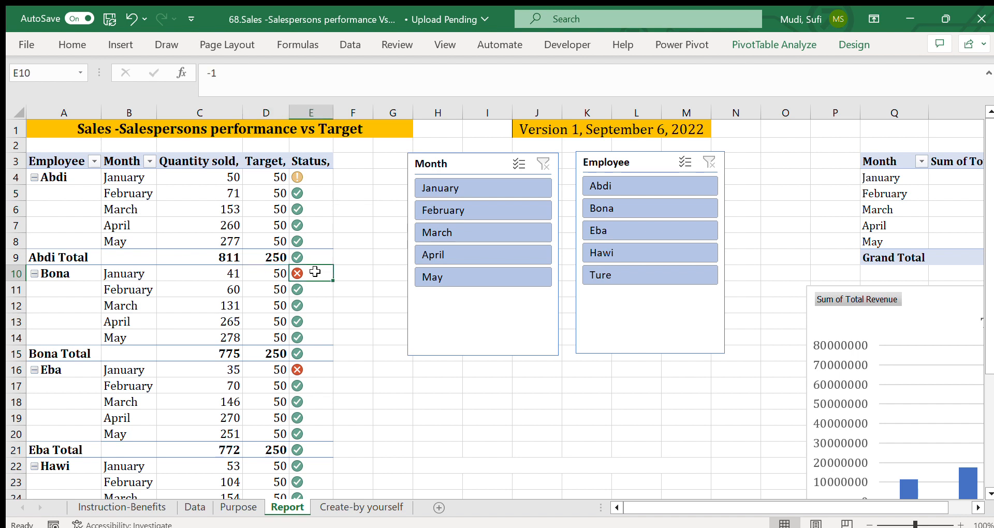
Compare the third employee's January Quantity sold in C16 with the Target in D16
{"action": "left_click", "coordinate": [67, 374]}
{"action": "left_click", "coordinate": [257, 370]}
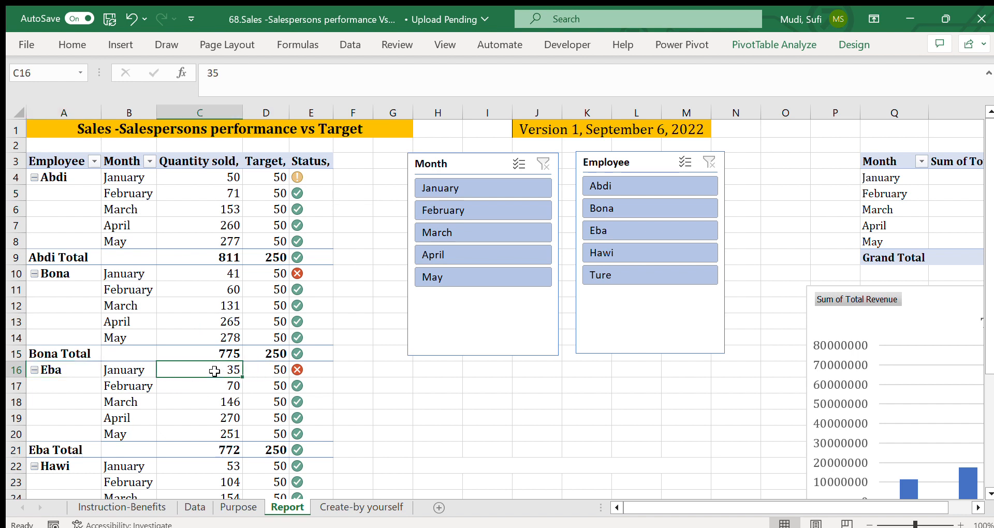
{"action": "left_click", "coordinate": [262, 374]}
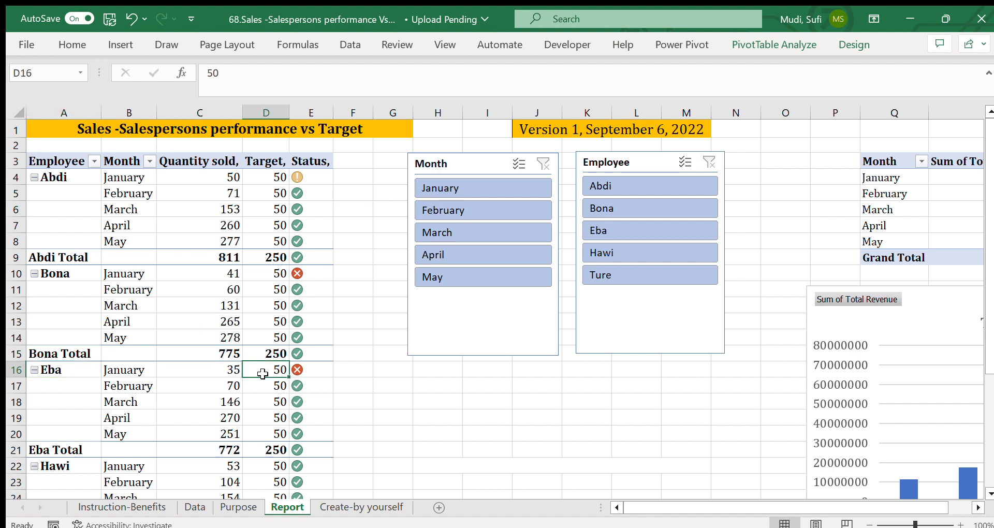
{"action": "left_click", "coordinate": [215, 369]}
{"action": "left_click", "coordinate": [269, 369]}
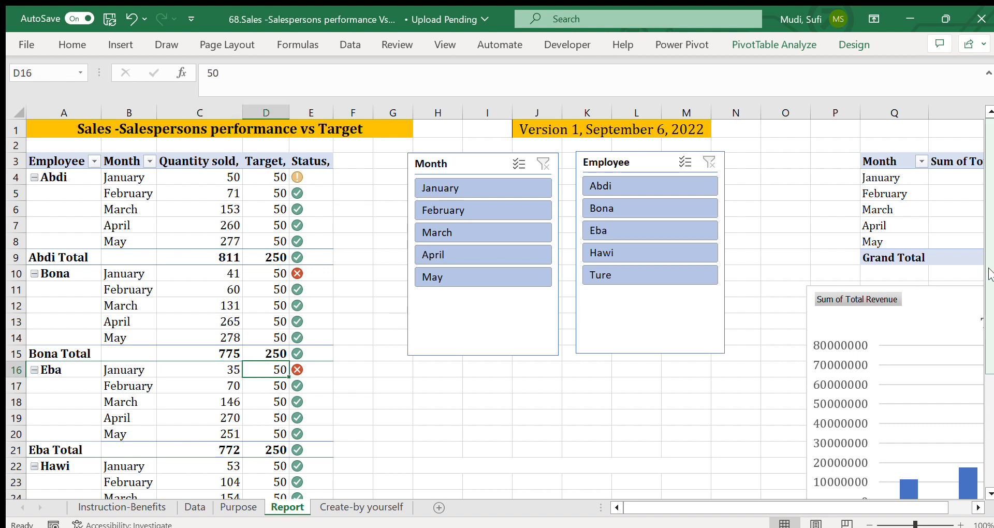
Review the remaining employees' monthly quantities, targets and statuses down to the Grand Total row of the performance pivot table
{"action": "left_click_drag", "start_coordinate": [990, 274], "coordinate": [990, 386]}
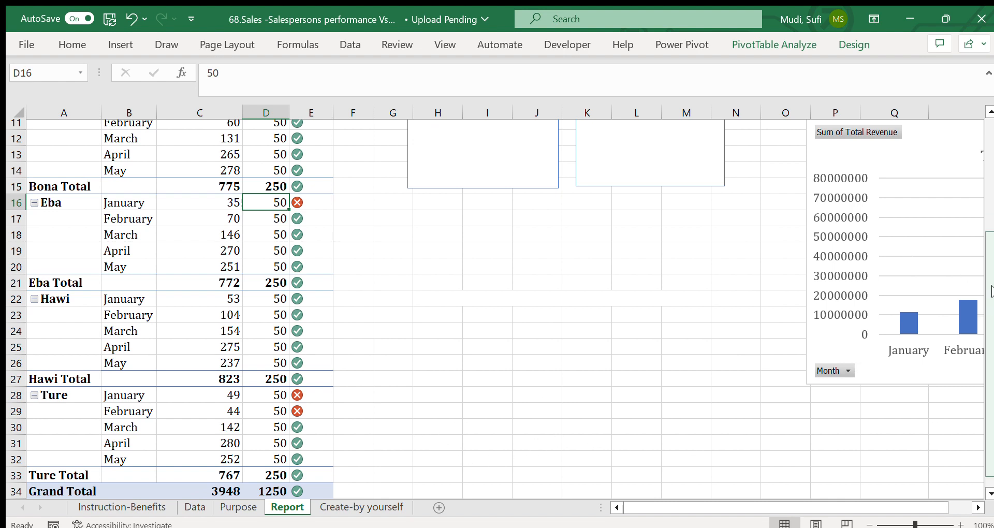
{"action": "left_click_drag", "start_coordinate": [989, 272], "coordinate": [966, 101]}
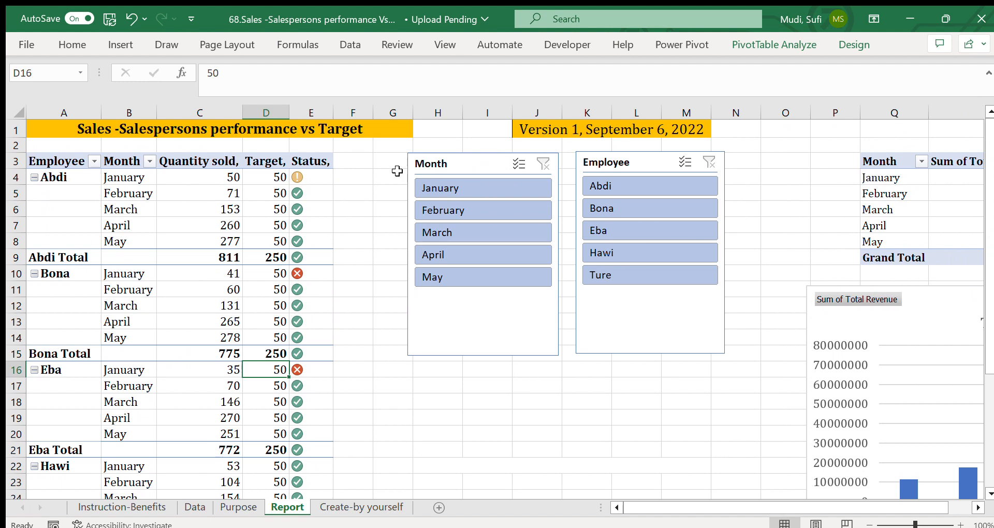
{"action": "left_click", "coordinate": [527, 438]}
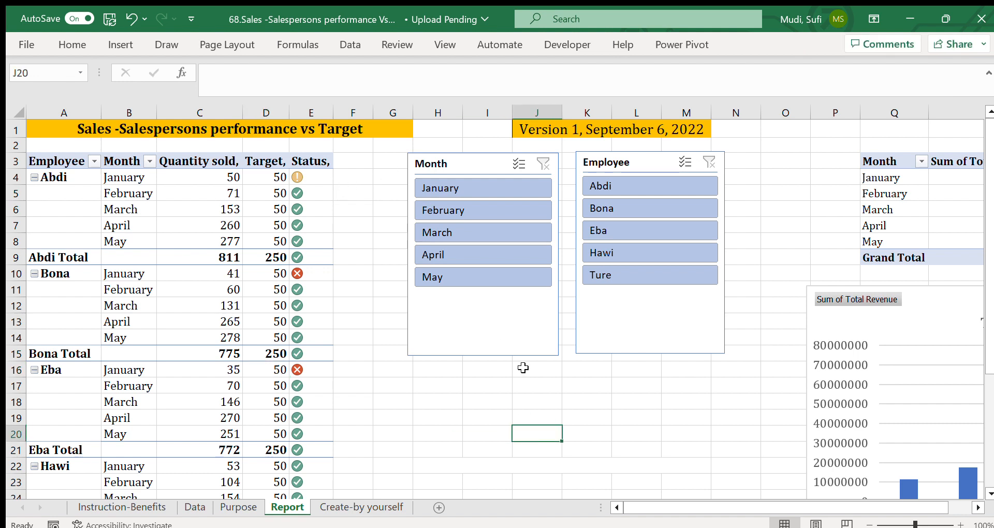
Filter the performance pivot table by each of the five employees in turn, and clear the Employee filter
{"action": "left_click", "coordinate": [653, 180]}
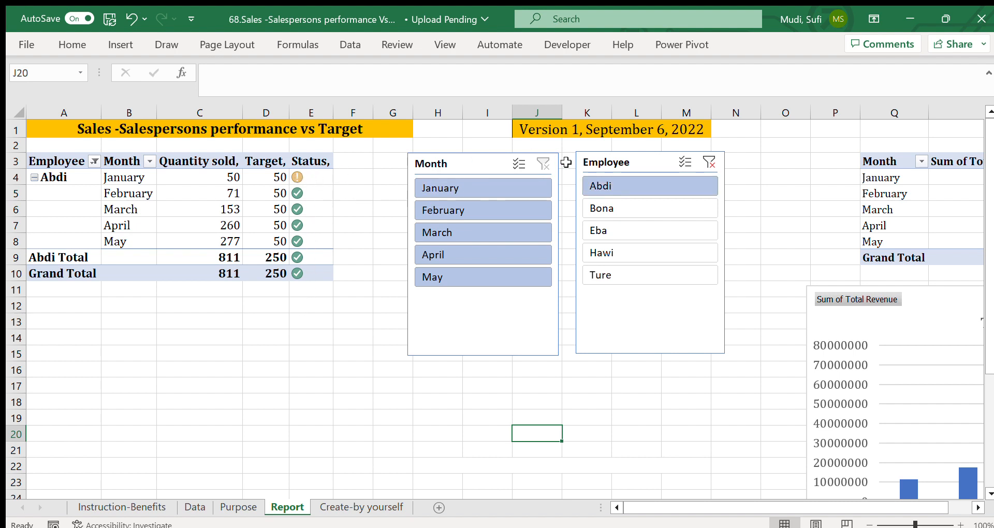
{"action": "left_click", "coordinate": [602, 214]}
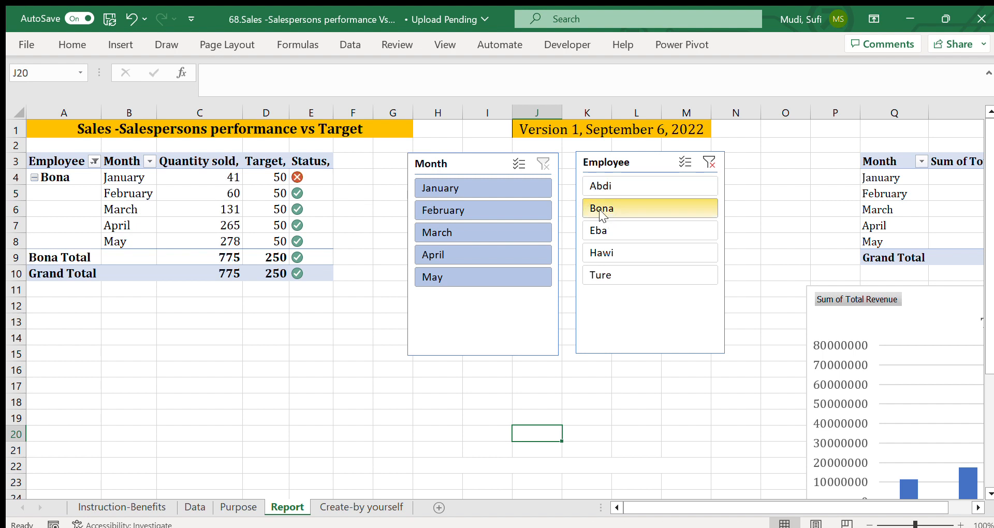
{"action": "left_click", "coordinate": [606, 223]}
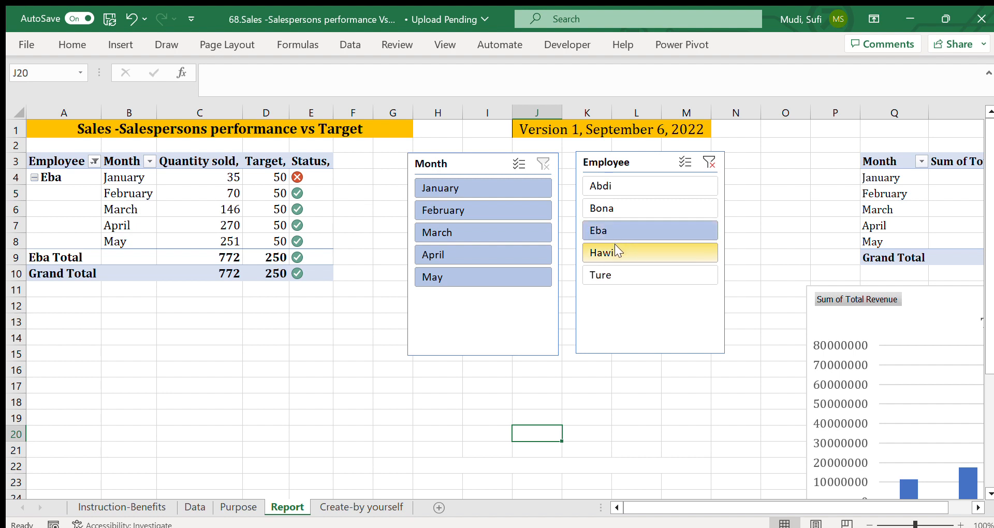
{"action": "left_click", "coordinate": [615, 246]}
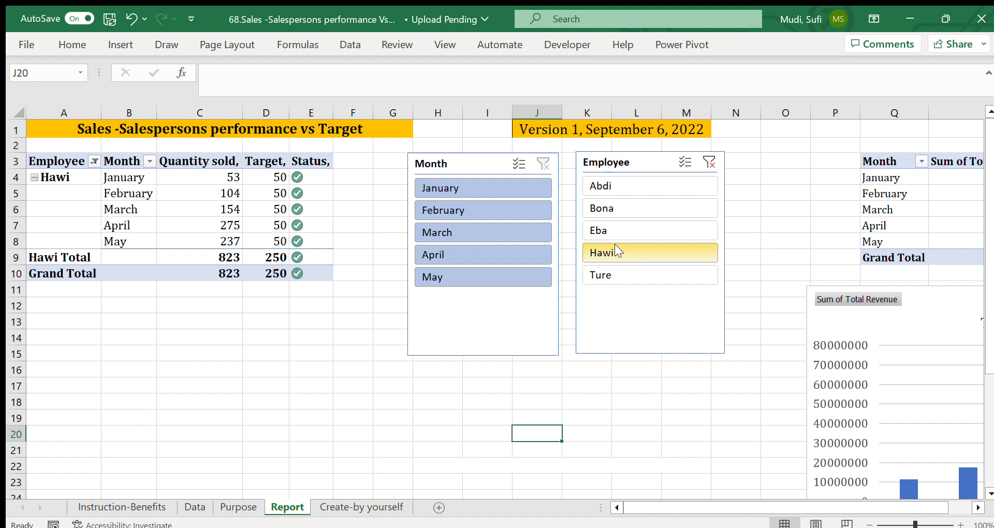
{"action": "left_click", "coordinate": [611, 270]}
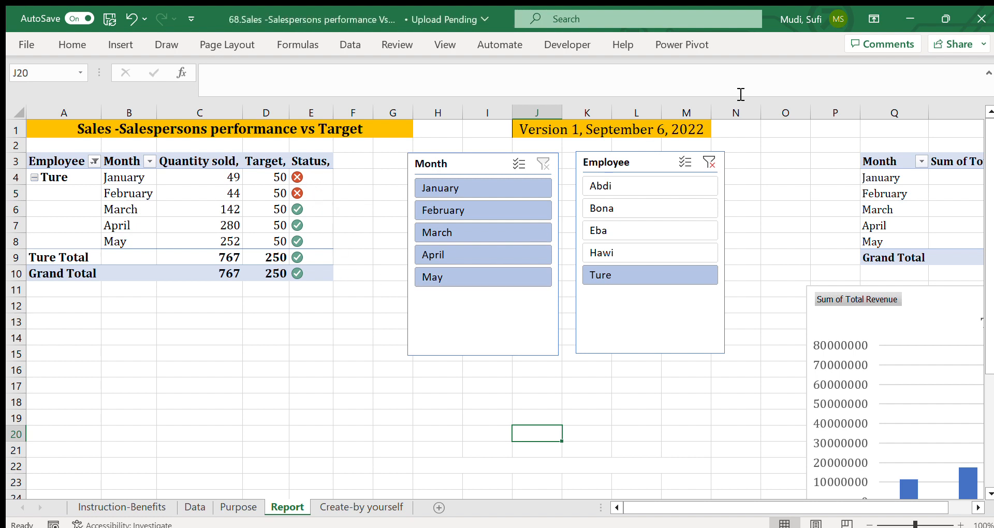
{"action": "left_click", "coordinate": [708, 164]}
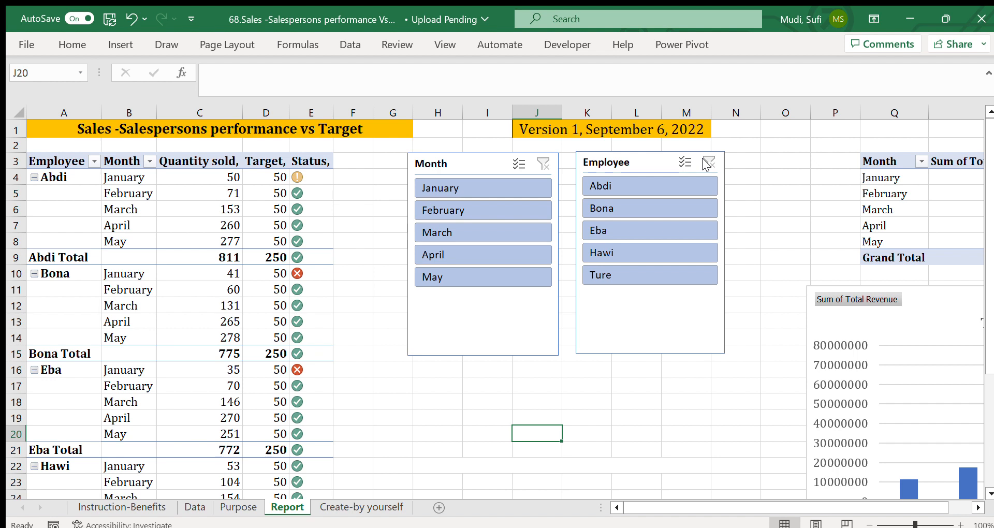
Filter the performance pivot table by month, going through January, February, March, April and May in turn
{"action": "left_click", "coordinate": [506, 184]}
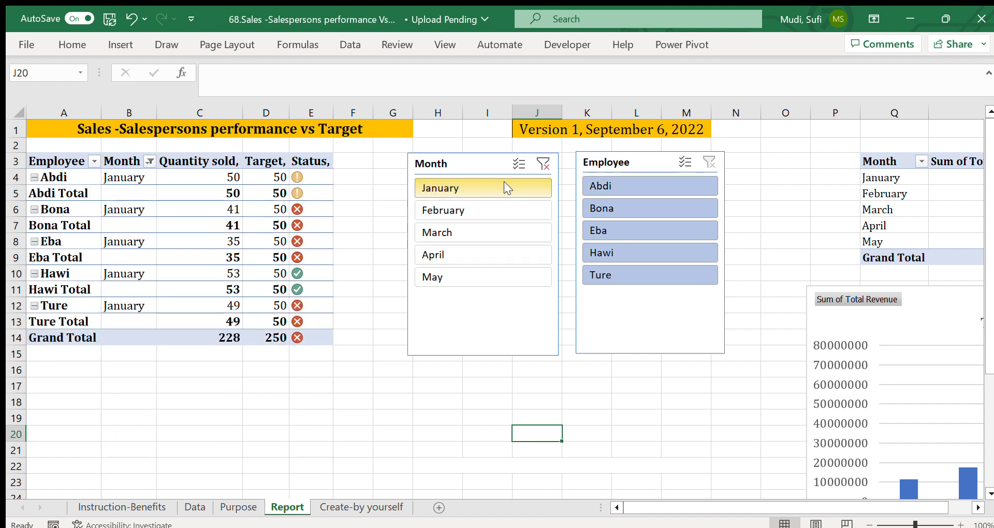
{"action": "left_click", "coordinate": [468, 205]}
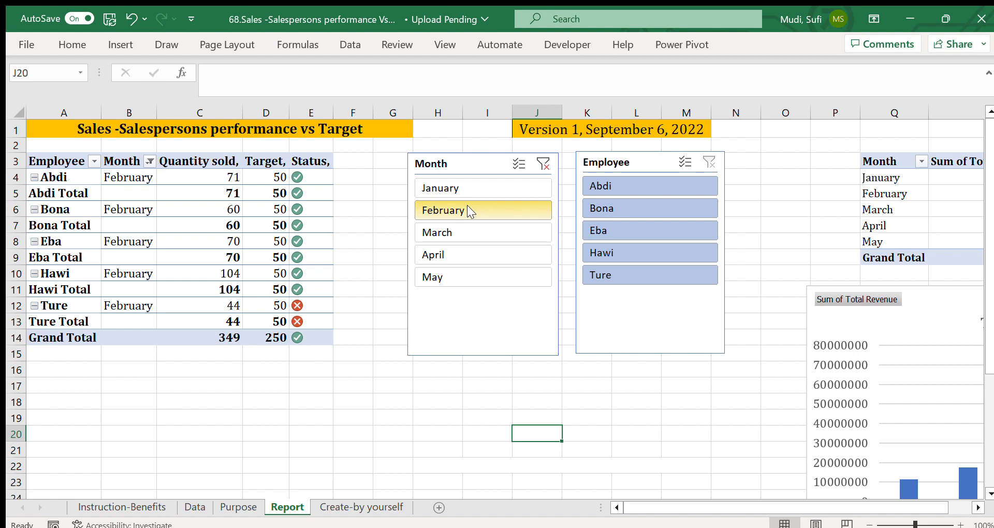
{"action": "left_click", "coordinate": [456, 226]}
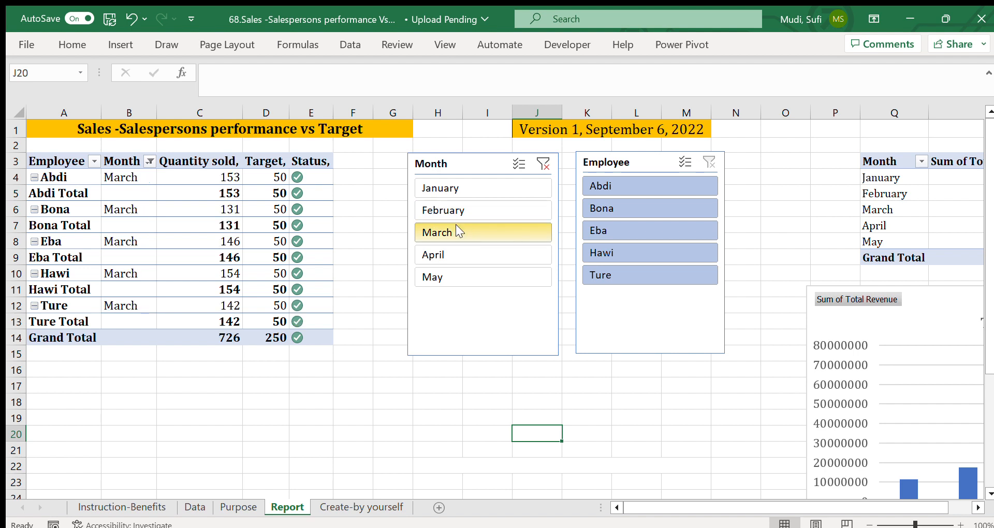
{"action": "left_click", "coordinate": [450, 252]}
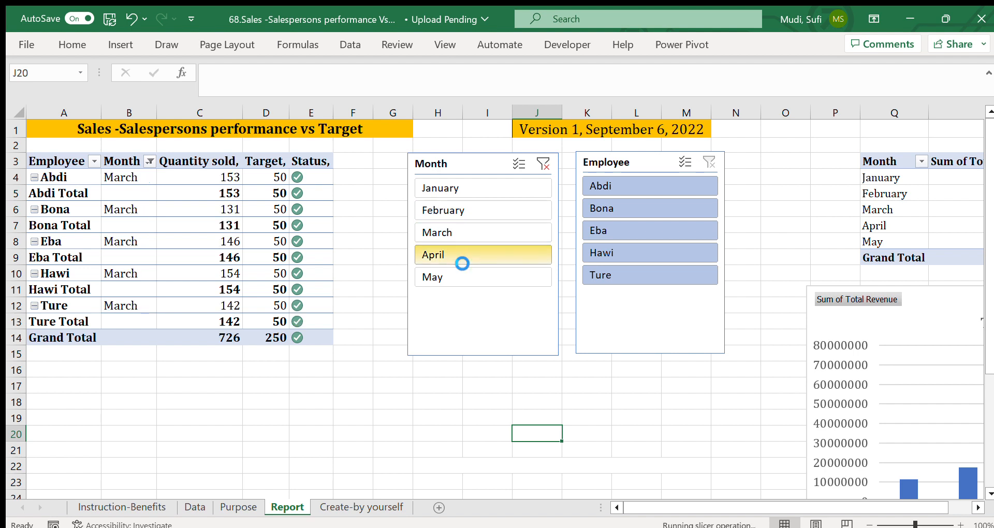
{"action": "left_click", "coordinate": [445, 273]}
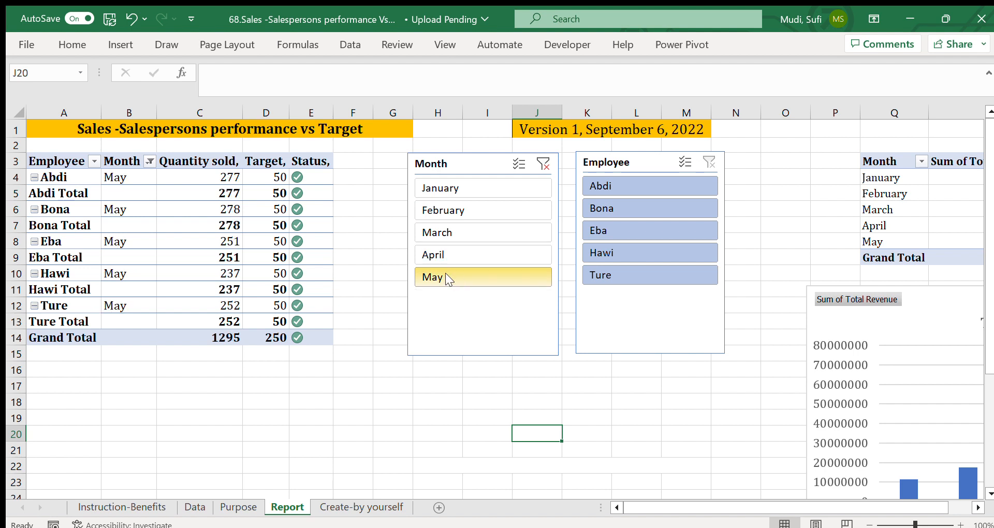
Step the Month filter back from April through March and February to January, check the Status icons, and clear the filter
{"action": "left_click", "coordinate": [455, 254]}
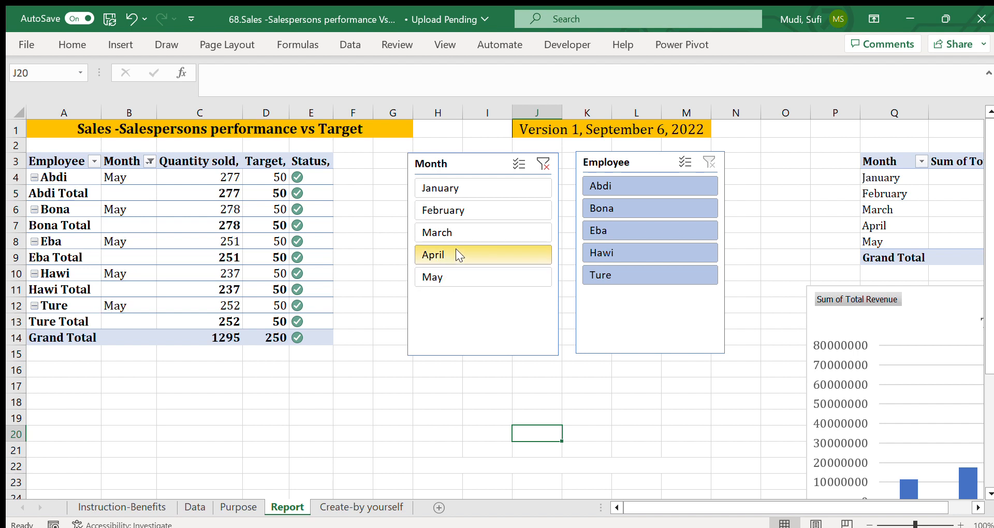
{"action": "left_click", "coordinate": [461, 231]}
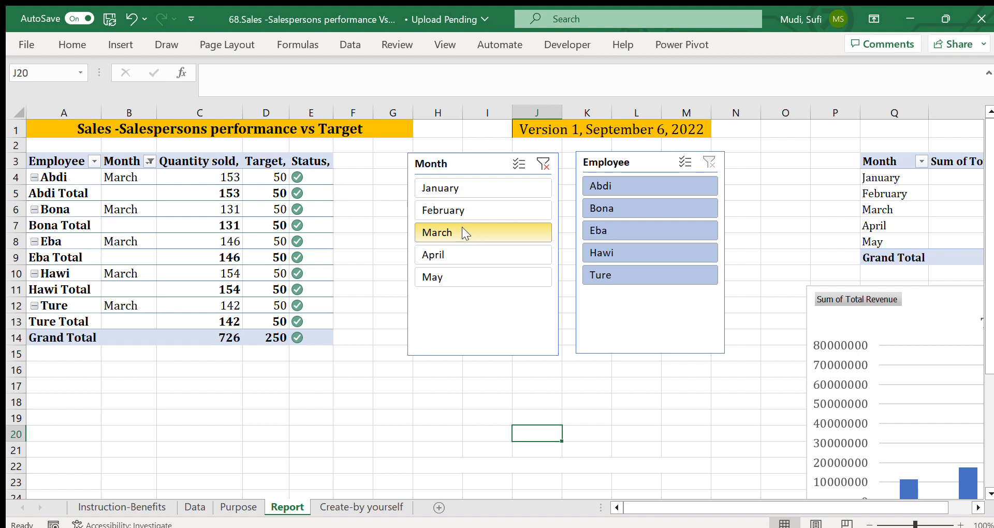
{"action": "left_click", "coordinate": [468, 203]}
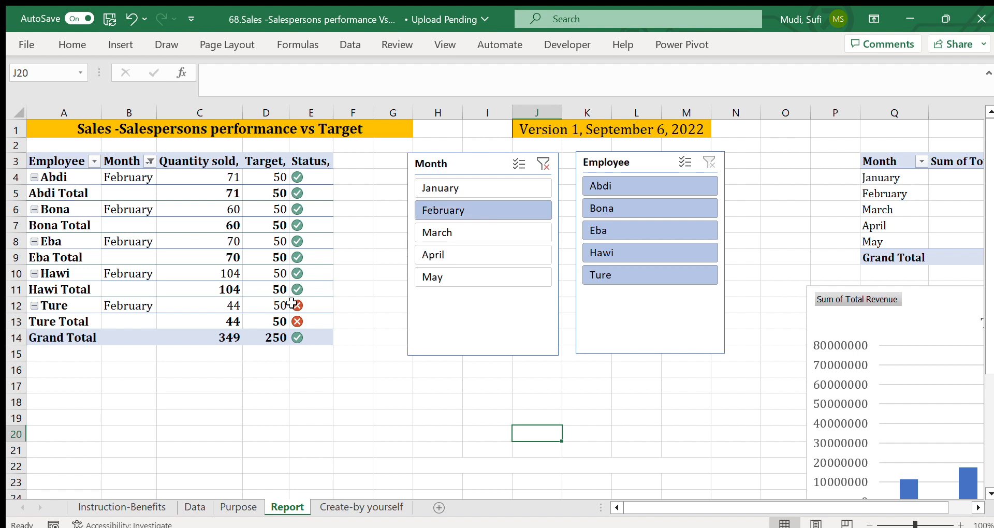
{"action": "left_click", "coordinate": [434, 186]}
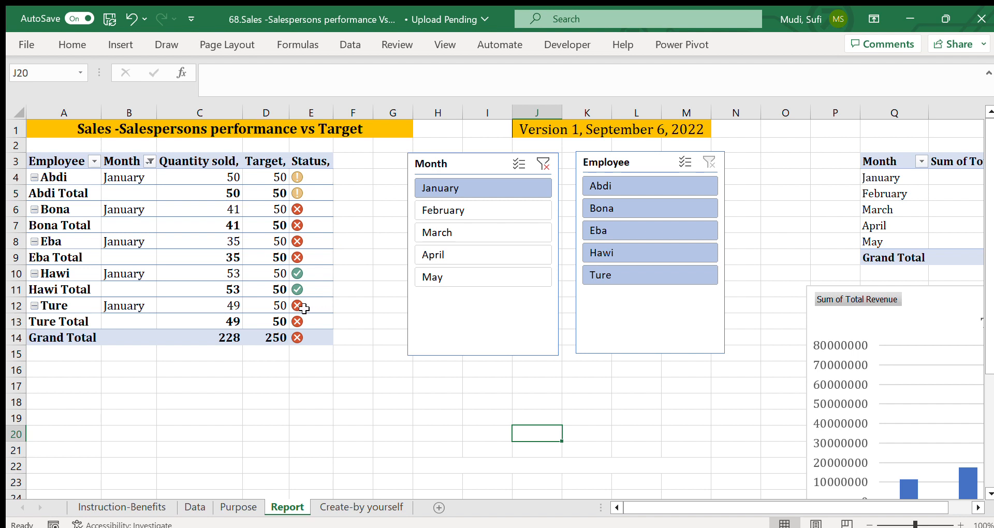
{"action": "left_click", "coordinate": [271, 399]}
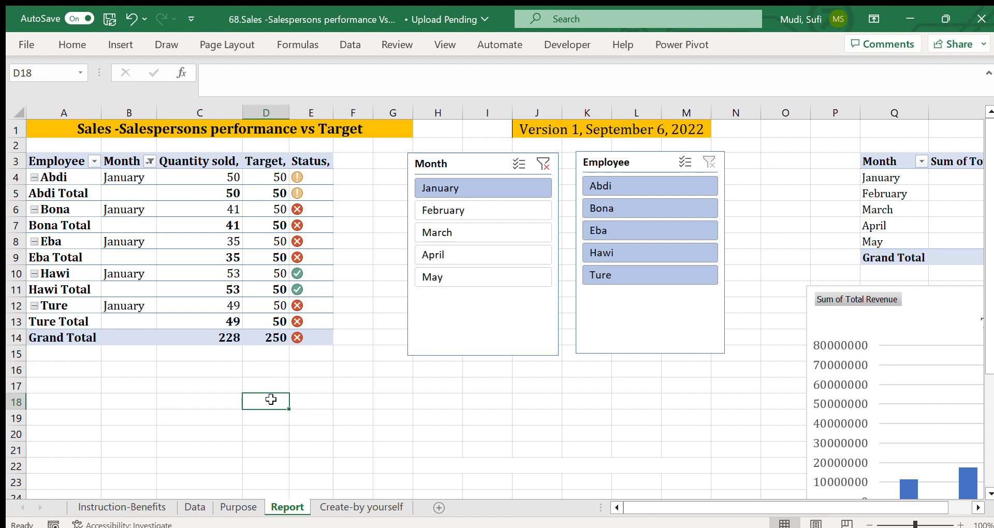
{"action": "left_click", "coordinate": [541, 156]}
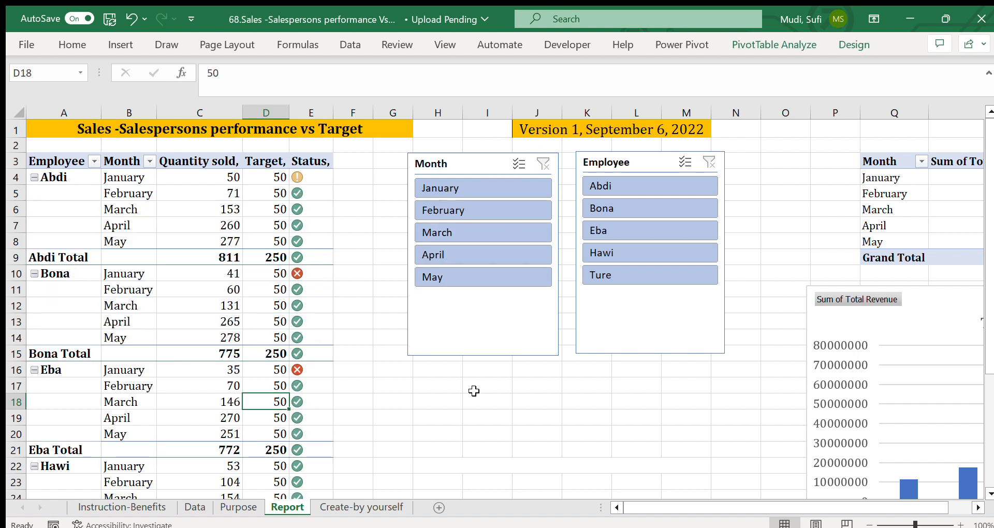
{"action": "left_click", "coordinate": [472, 410]}
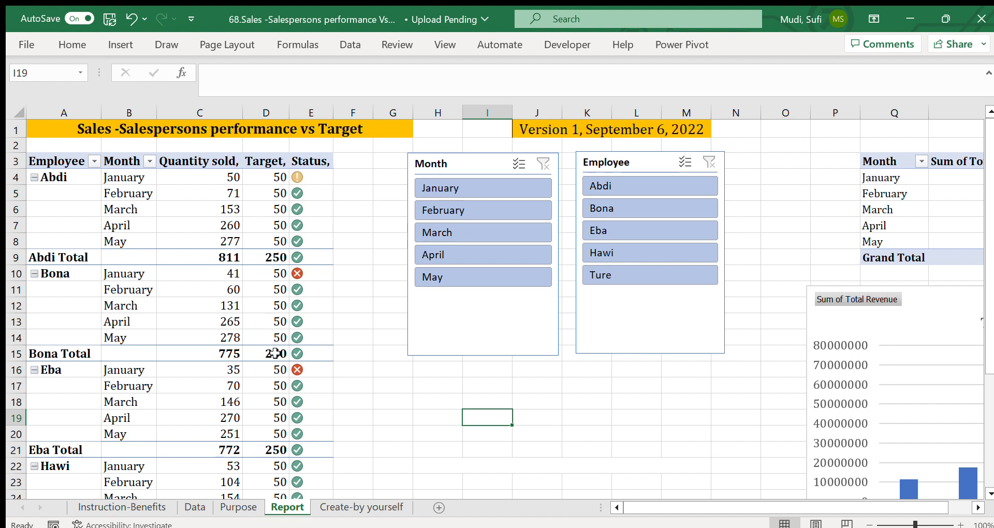
{"action": "left_click", "coordinate": [381, 386]}
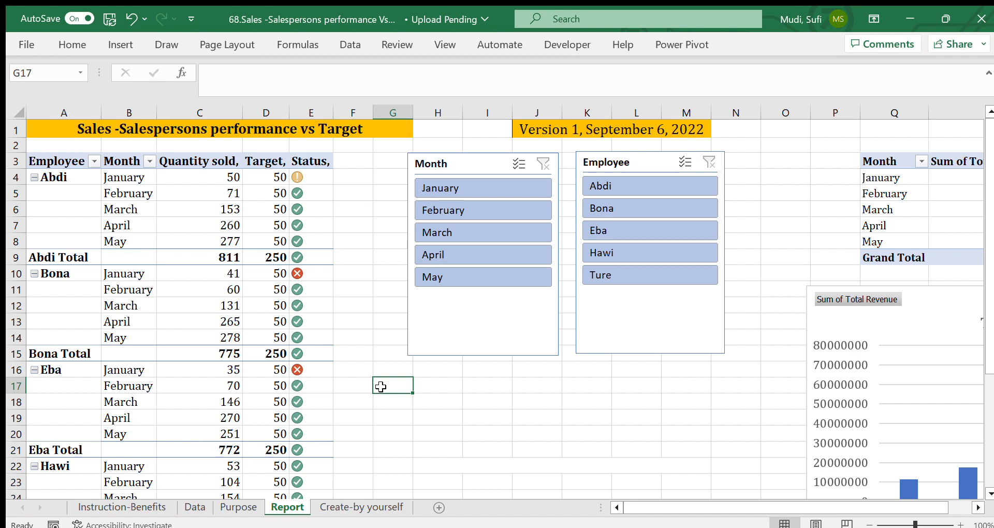
{"action": "left_click", "coordinate": [356, 256]}
Open the Create-by yourself sheet and read its heading in B2 and the pivot table creation instruction in B3
{"action": "left_click", "coordinate": [356, 504]}
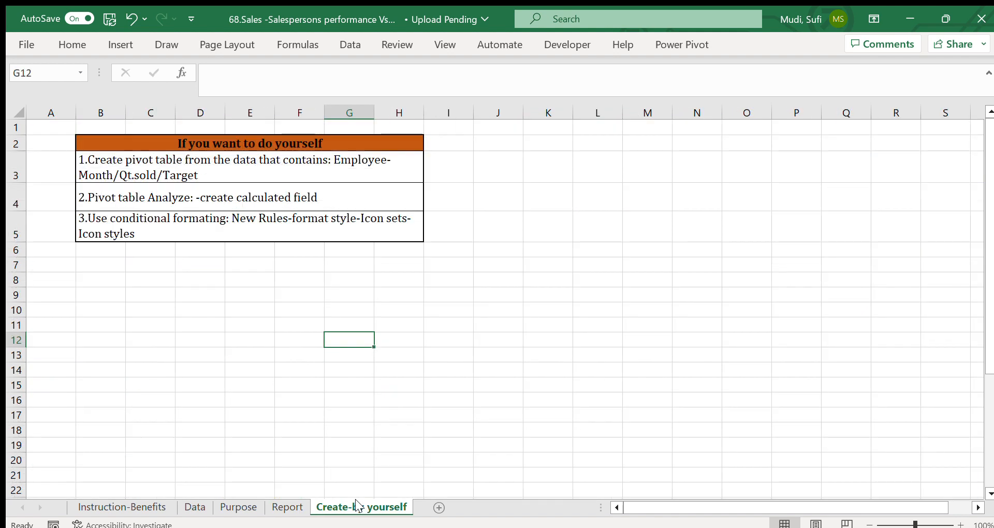
{"action": "left_click", "coordinate": [414, 283]}
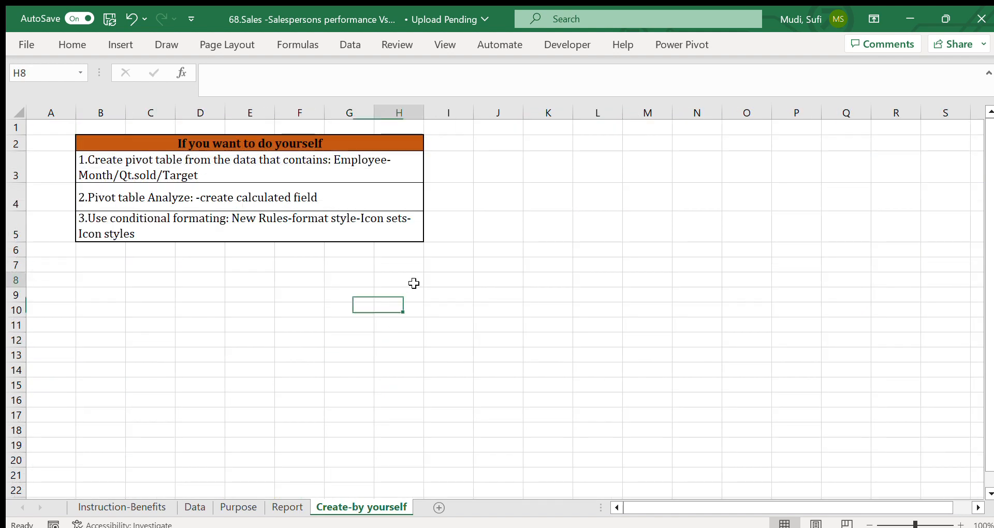
{"action": "left_click", "coordinate": [232, 148]}
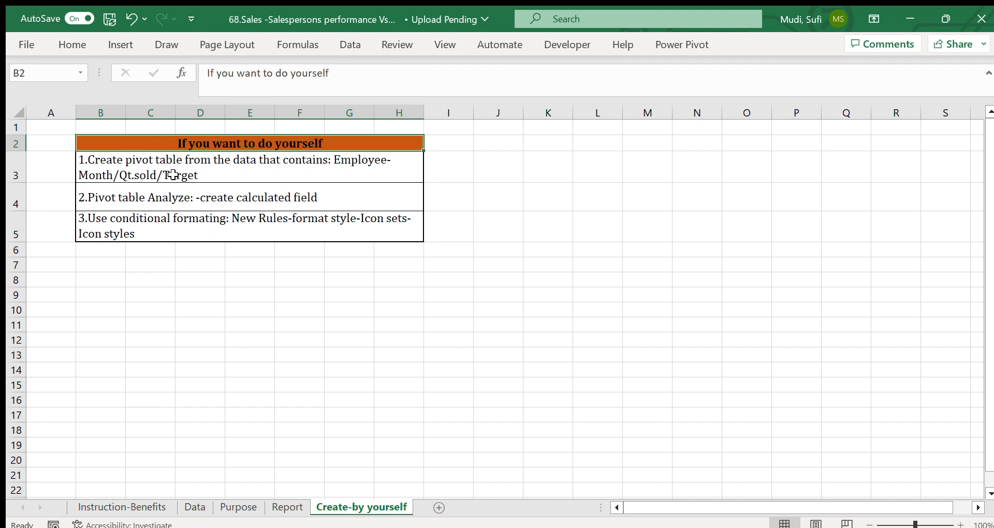
{"action": "left_click", "coordinate": [342, 160]}
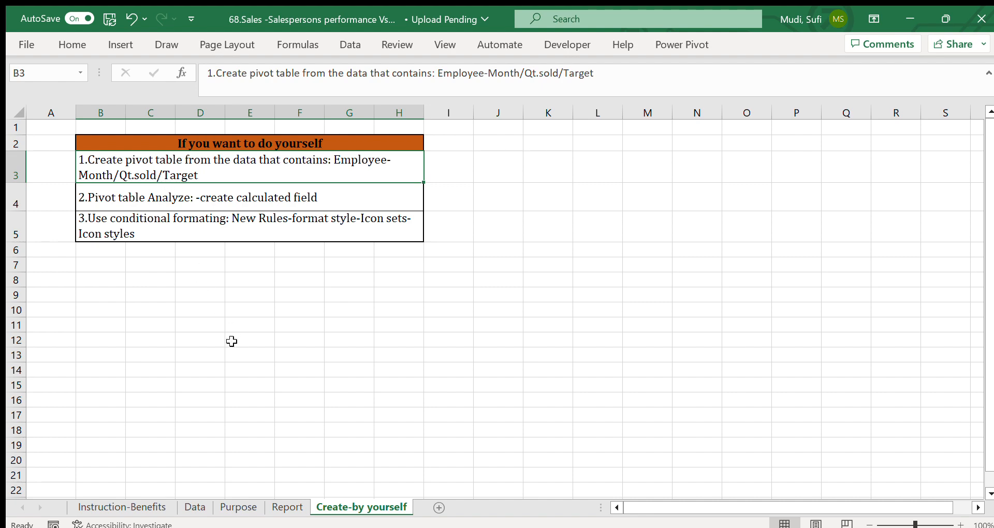
Refer back to the Report sheet's pivot table, and read the calculated field instruction in B4 of the Create-by yourself sheet
{"action": "left_click", "coordinate": [277, 508]}
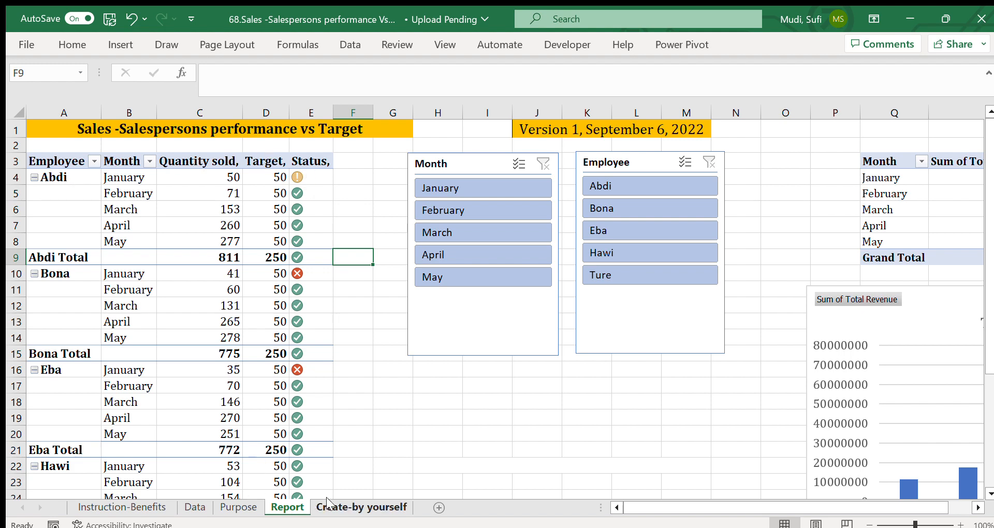
{"action": "left_click", "coordinate": [341, 503]}
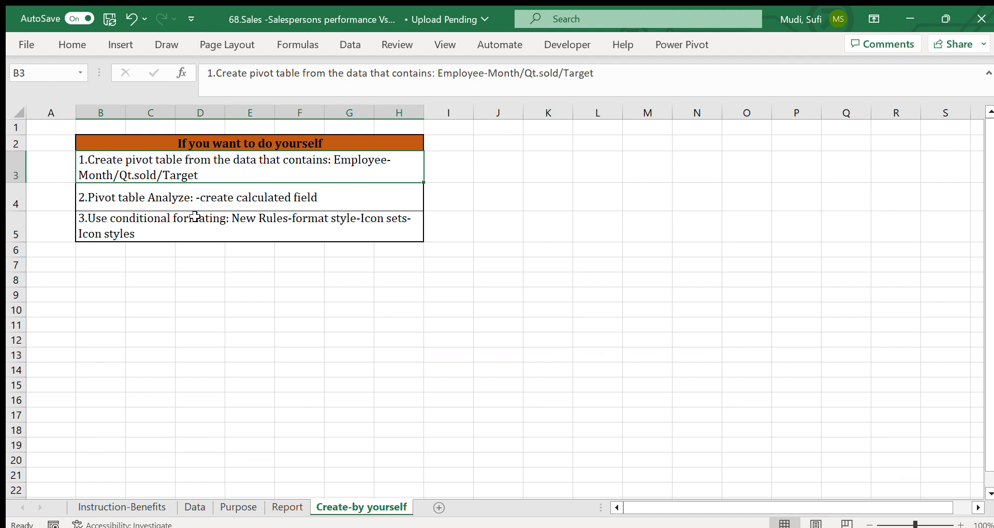
{"action": "left_click", "coordinate": [120, 202]}
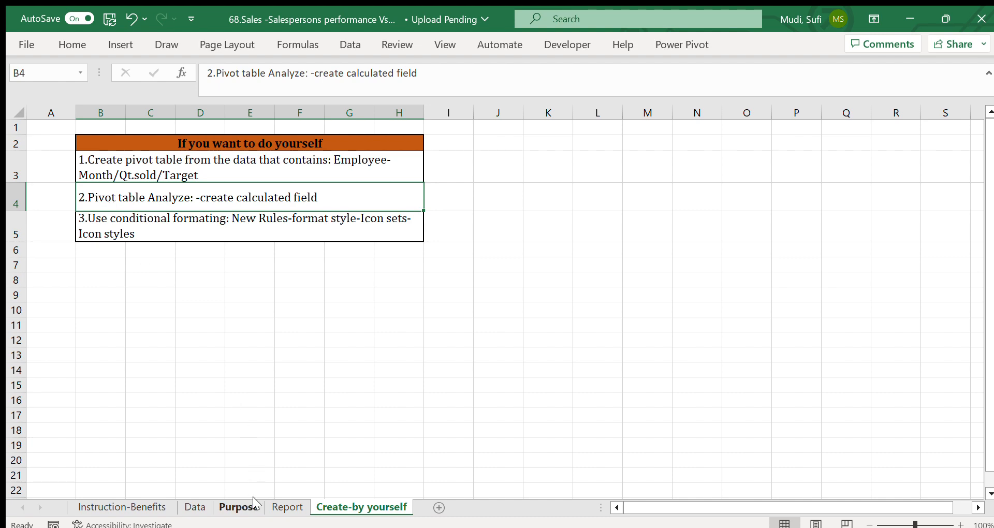
Refer back to the target value in D4 of the Report sheet, and read the conditional formatting instruction in B5 of the Create-by yourself sheet
{"action": "left_click", "coordinate": [278, 508]}
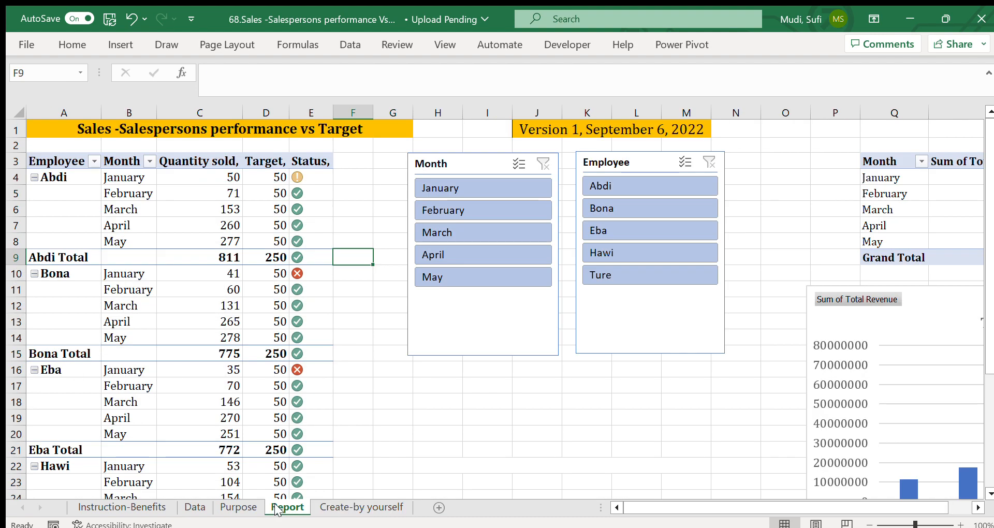
{"action": "left_click", "coordinate": [259, 177]}
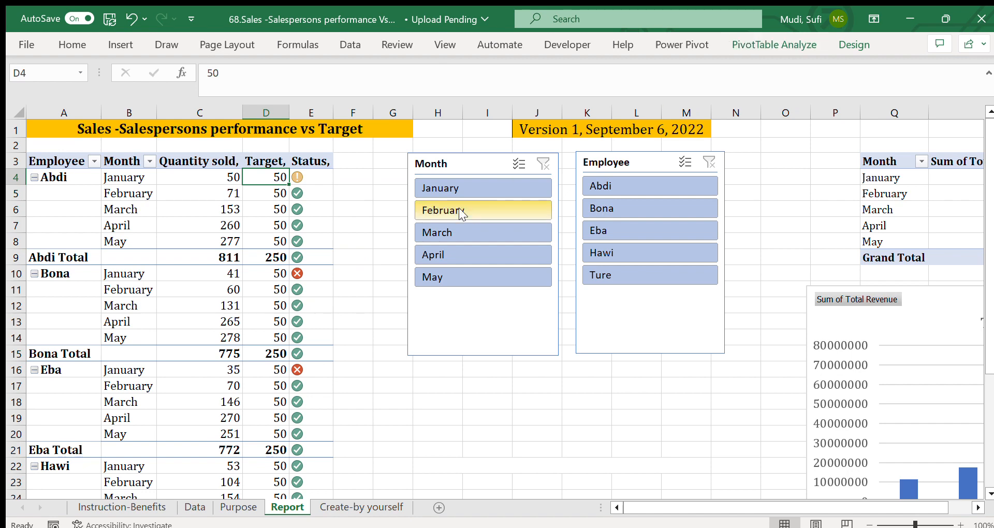
{"action": "left_click", "coordinate": [345, 508]}
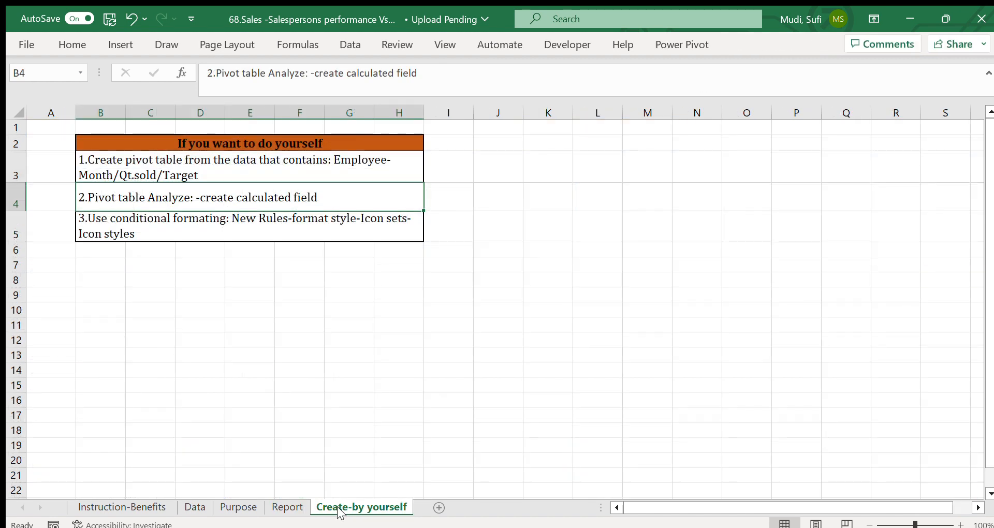
{"action": "left_click", "coordinate": [133, 236]}
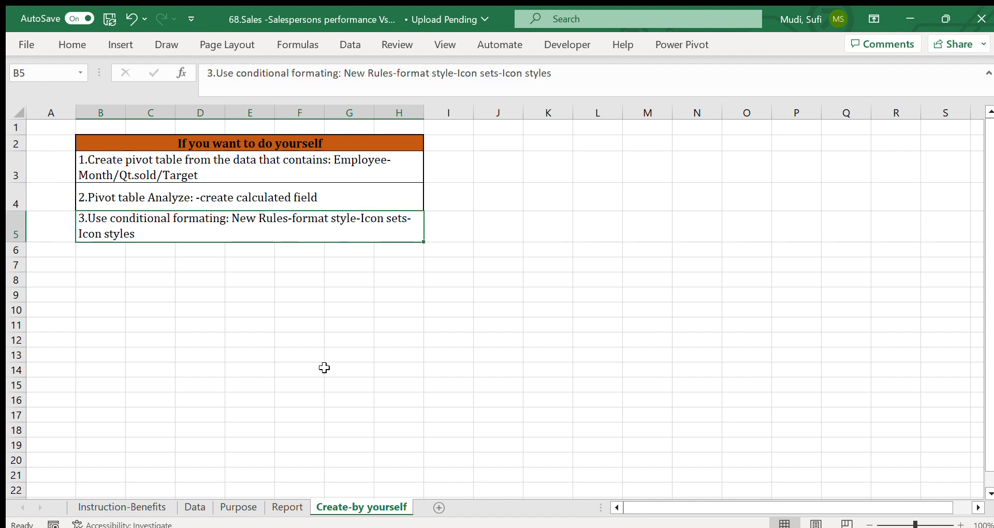
Check the January quantity and status in row 10 of the Report sheet, and review instructions B3:B5 of the Create-by yourself sheet
{"action": "left_click", "coordinate": [278, 503]}
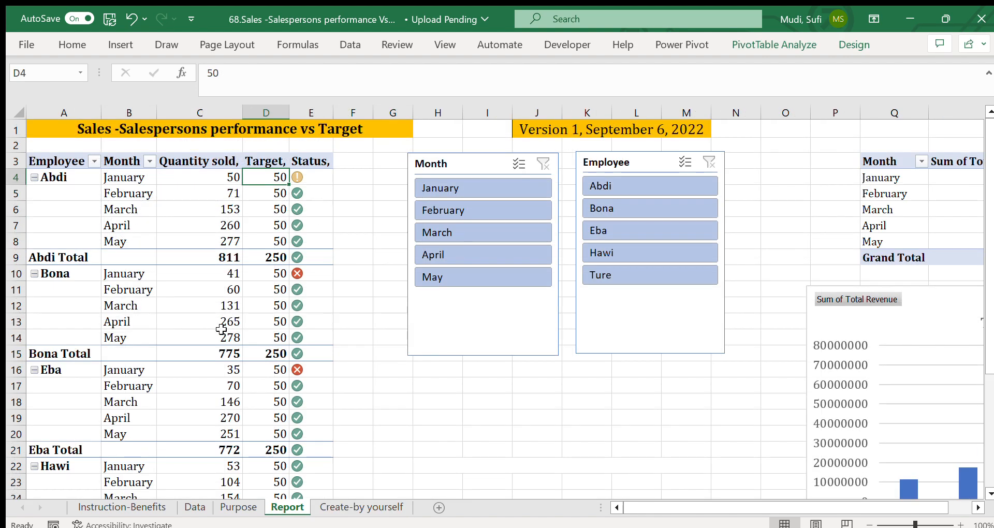
{"action": "left_click", "coordinate": [215, 274]}
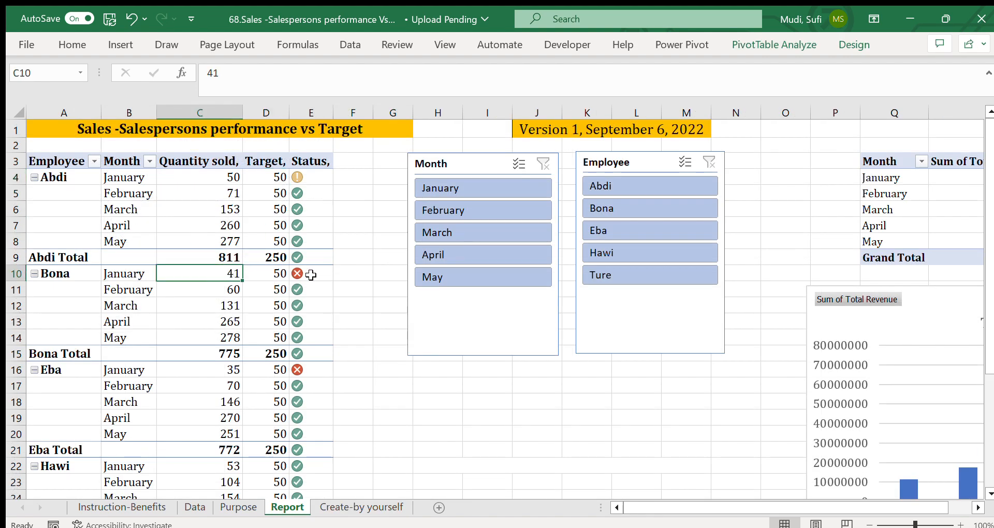
{"action": "left_click", "coordinate": [311, 275]}
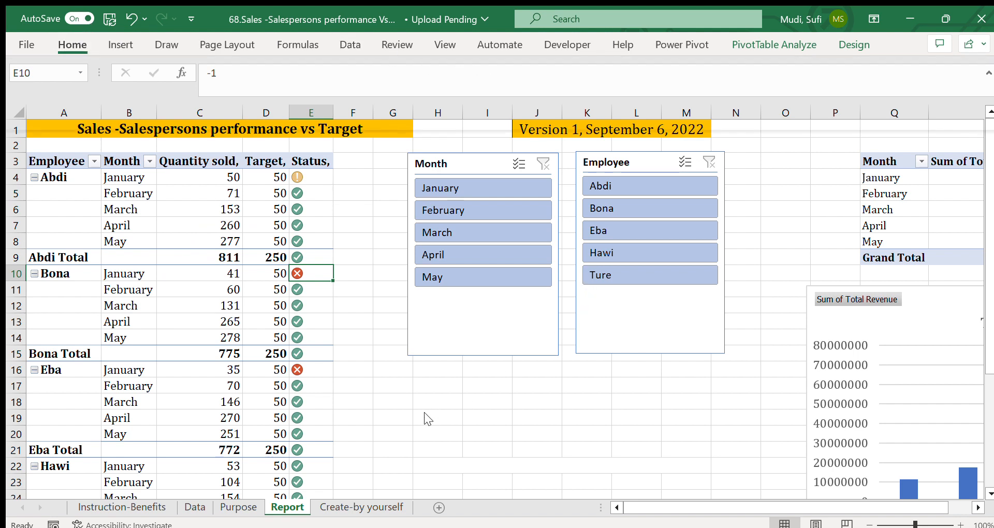
{"action": "left_click", "coordinate": [356, 500]}
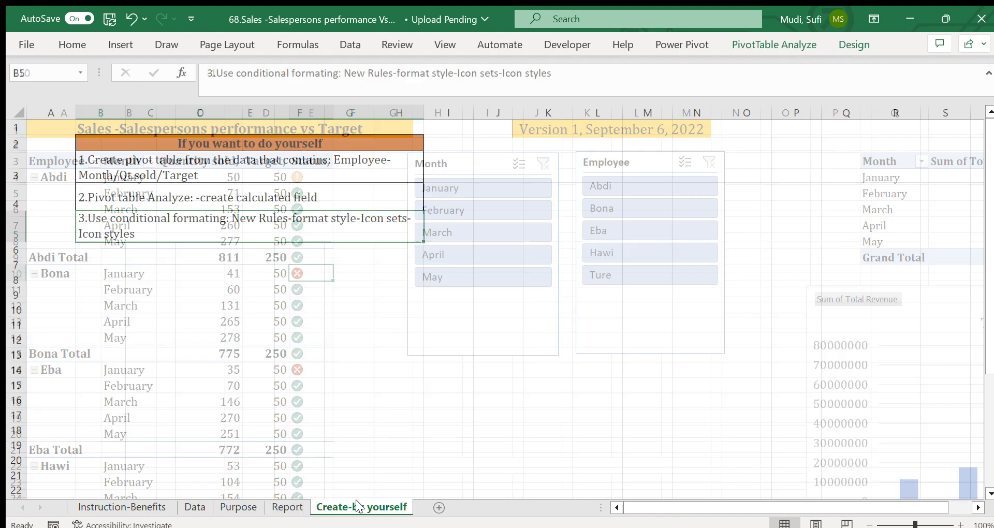
{"action": "left_click_drag", "start_coordinate": [189, 164], "coordinate": [192, 224]}
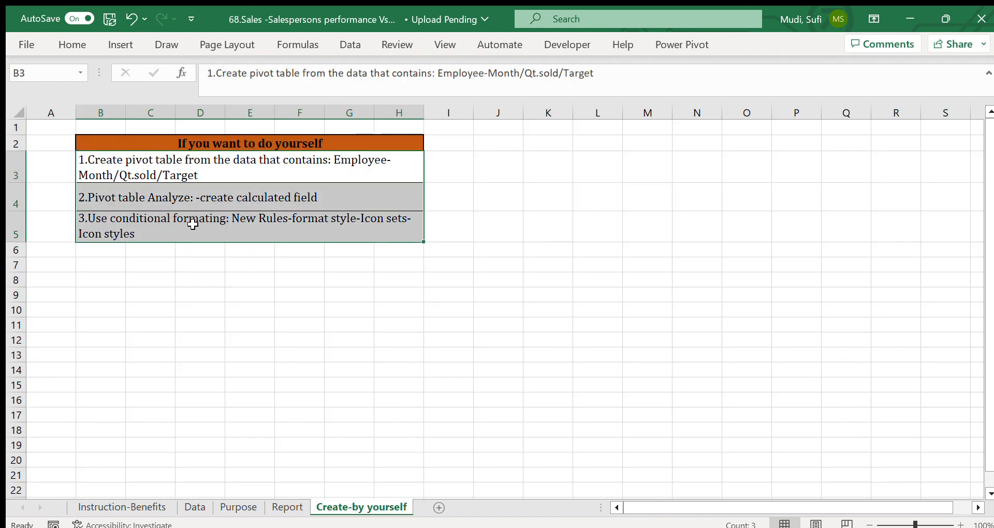
{"action": "left_click", "coordinate": [213, 260]}
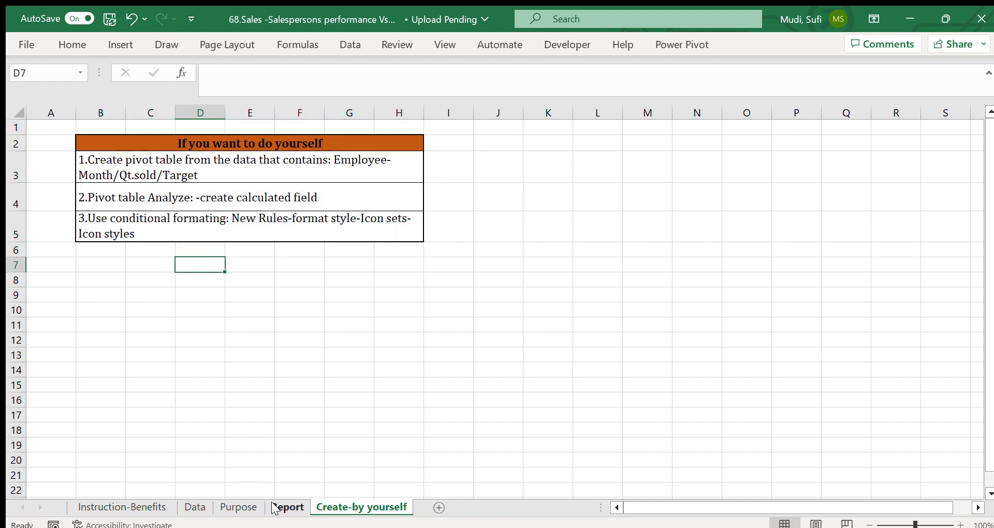
Review the quantity sold and status values through the Report sheet's pivot table down to the grand total
{"action": "left_click", "coordinate": [287, 507]}
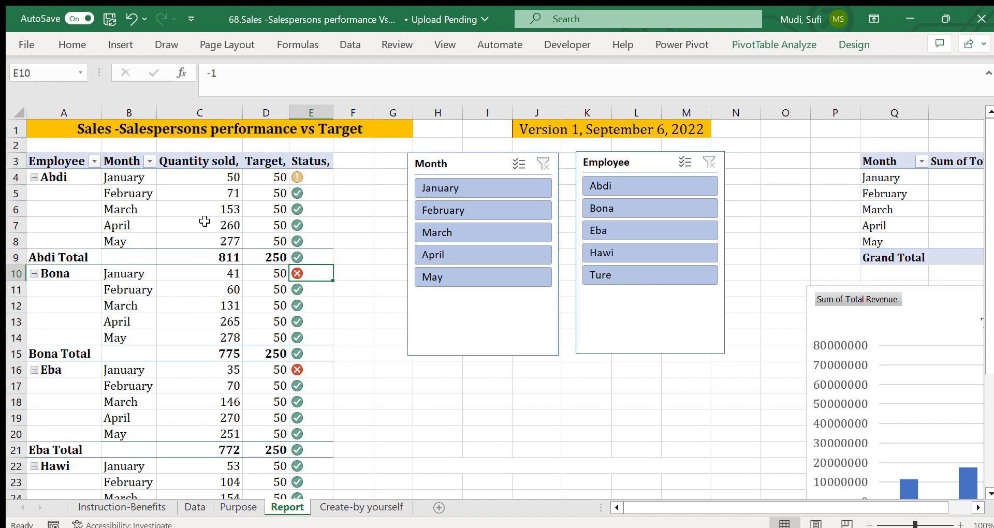
{"action": "left_click", "coordinate": [172, 177]}
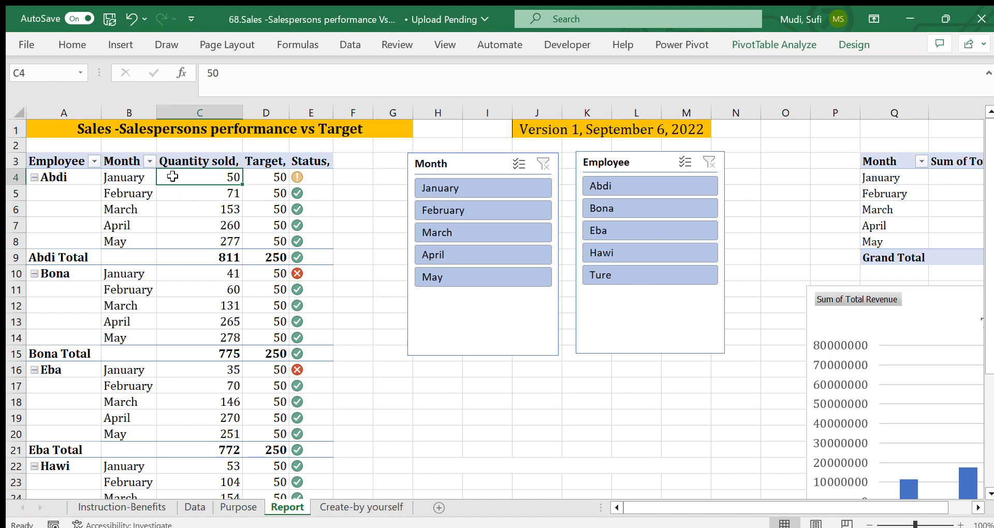
{"action": "left_click", "coordinate": [197, 307]}
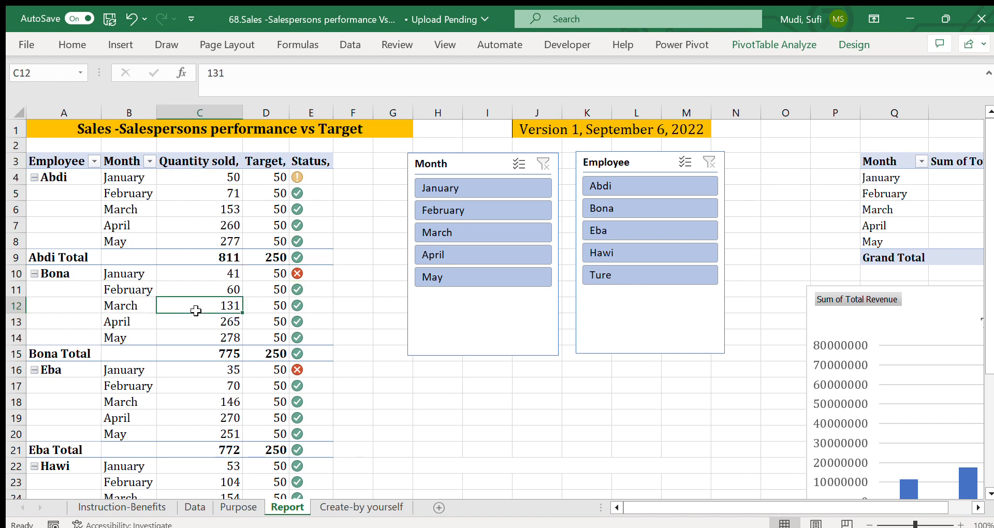
{"action": "left_click", "coordinate": [199, 387]}
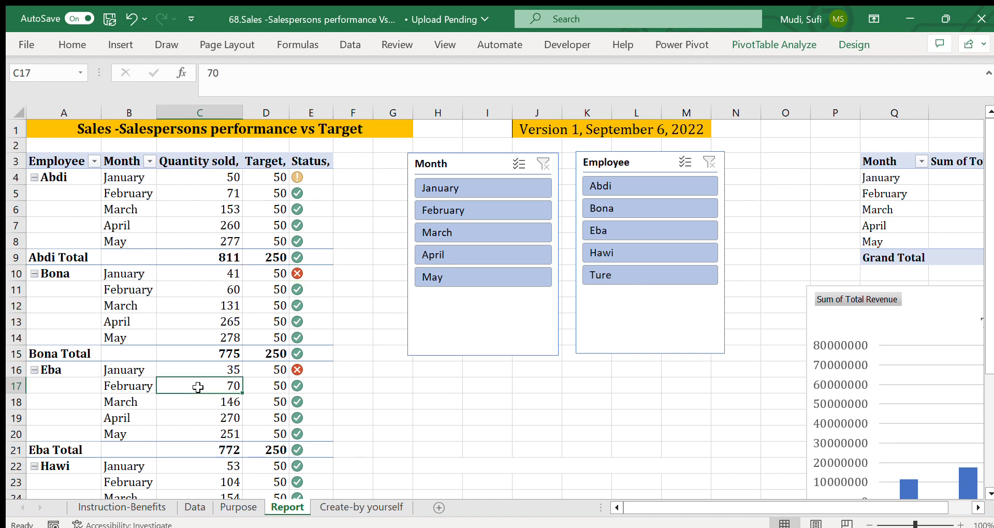
{"action": "left_click", "coordinate": [352, 429]}
{"action": "key", "text": "Down"}
{"action": "key", "text": "Down"}
{"action": "key", "text": "Down"}
{"action": "key", "text": "Down"}
{"action": "key", "text": "Down"}
{"action": "key", "text": "Down"}
{"action": "key", "text": "Down"}
{"action": "key", "text": "Down"}
{"action": "key", "text": "Down"}
{"action": "key", "text": "Down"}
{"action": "key", "text": "Down"}
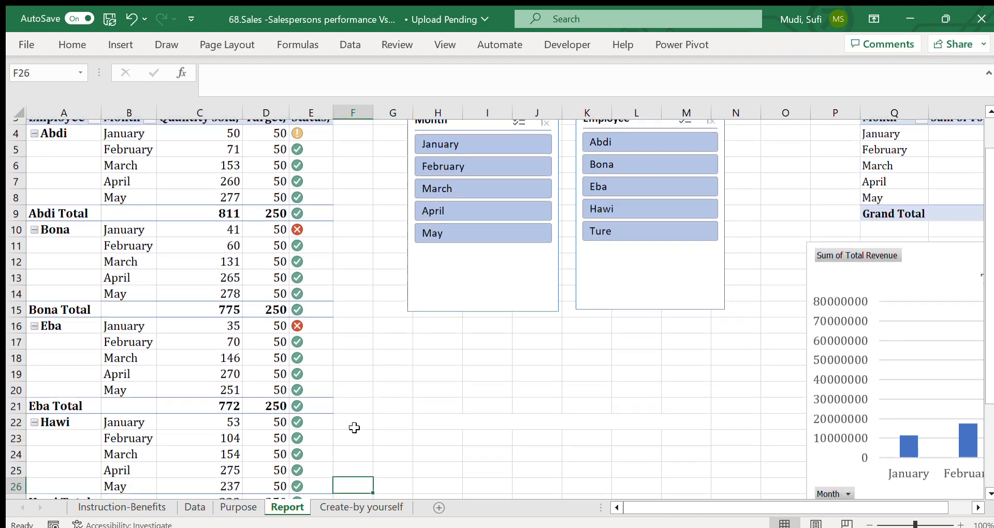
{"action": "key", "text": "Down"}
{"action": "key", "text": "Down"}
{"action": "key", "text": "Down"}
{"action": "key", "text": "Down"}
{"action": "key", "text": "Down"}
{"action": "key", "text": "Down"}
{"action": "key", "text": "Down"}
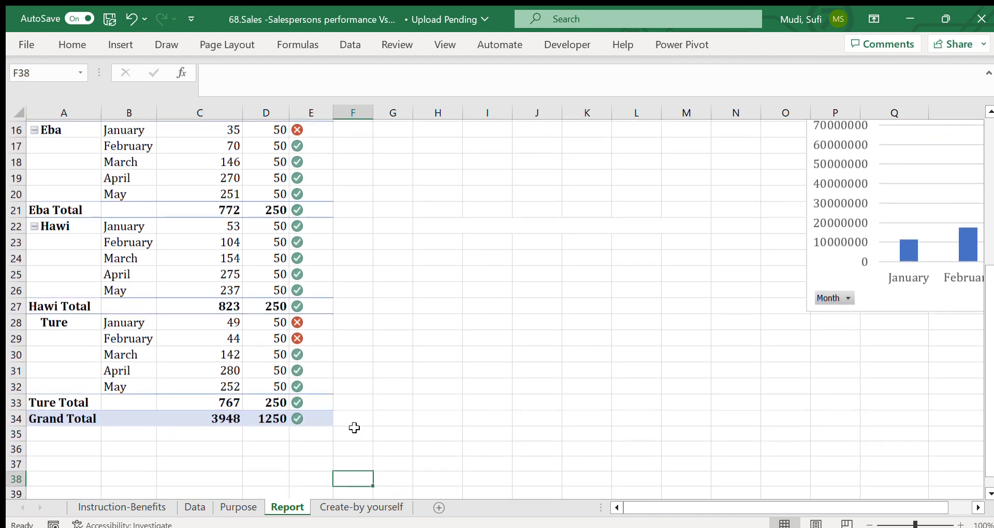
{"action": "key", "text": "Up"}
{"action": "key", "text": "Up"}
{"action": "key", "text": "Up"}
{"action": "key", "text": "Up"}
{"action": "key", "text": "Up"}
{"action": "key", "text": "Up"}
{"action": "key", "text": "Up"}
{"action": "key", "text": "Up"}
{"action": "key", "text": "Up"}
{"action": "key", "text": "Up"}
{"action": "key", "text": "Up"}
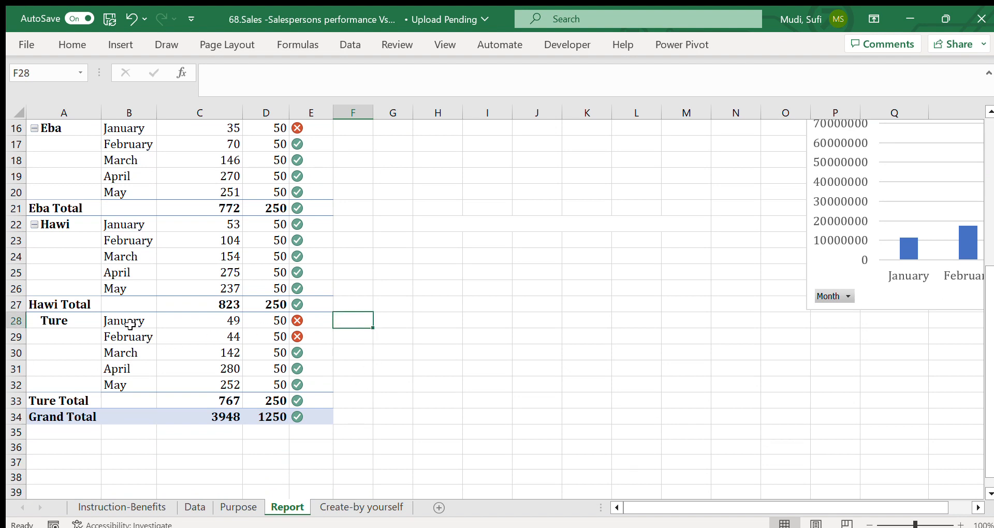
Examine the last employee's January and February quantities against the target in rows 28 and 29
{"action": "left_click_drag", "start_coordinate": [123, 320], "coordinate": [243, 331]}
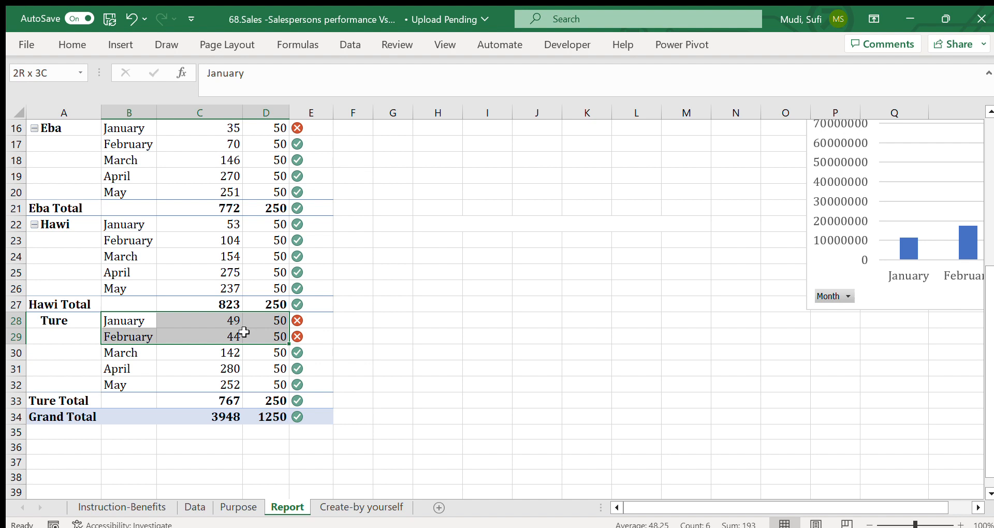
{"action": "left_click_drag", "start_coordinate": [244, 331], "coordinate": [241, 332]}
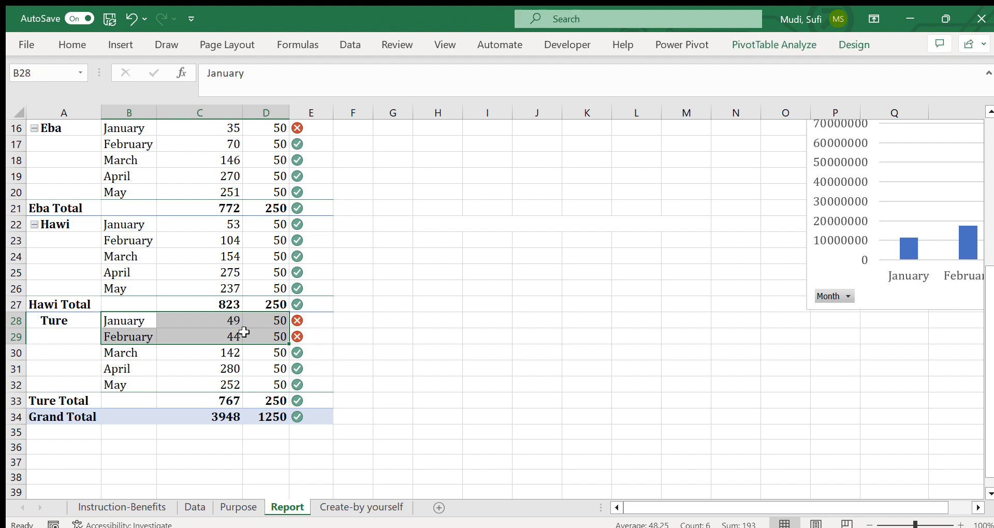
{"action": "left_click", "coordinate": [184, 338]}
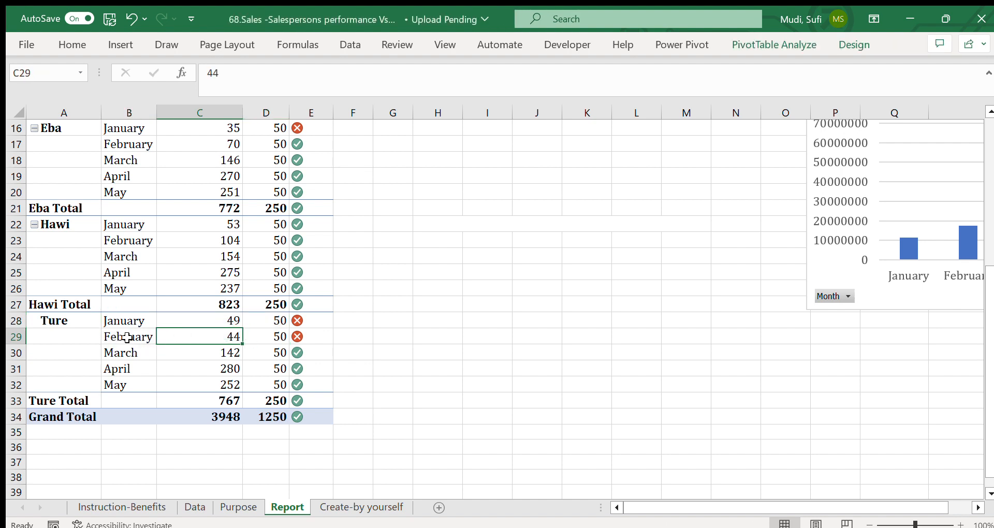
{"action": "left_click", "coordinate": [182, 318]}
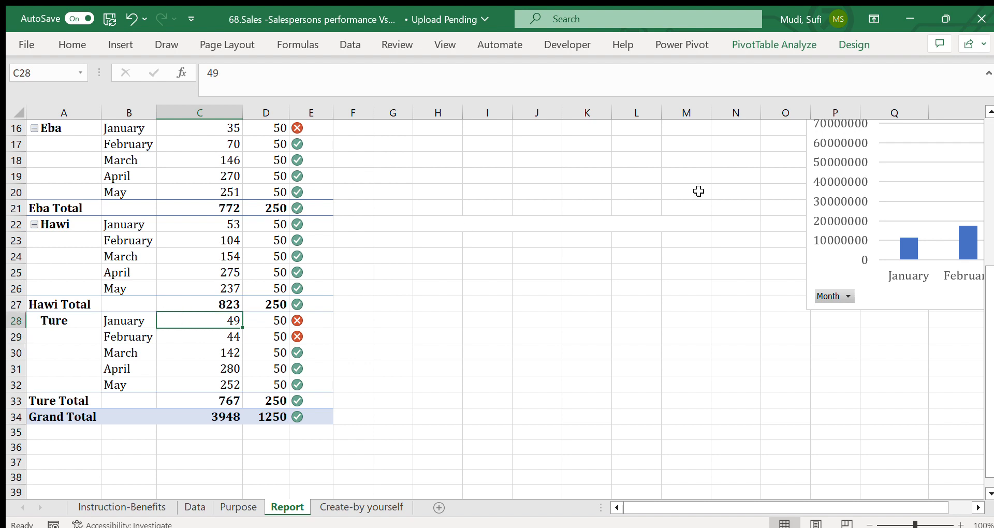
Compare the second employee's January quantity sold in C10 with the target in D10
{"action": "scroll", "coordinate": [971, 207], "scroll_direction": "up", "scroll_amount": 3}
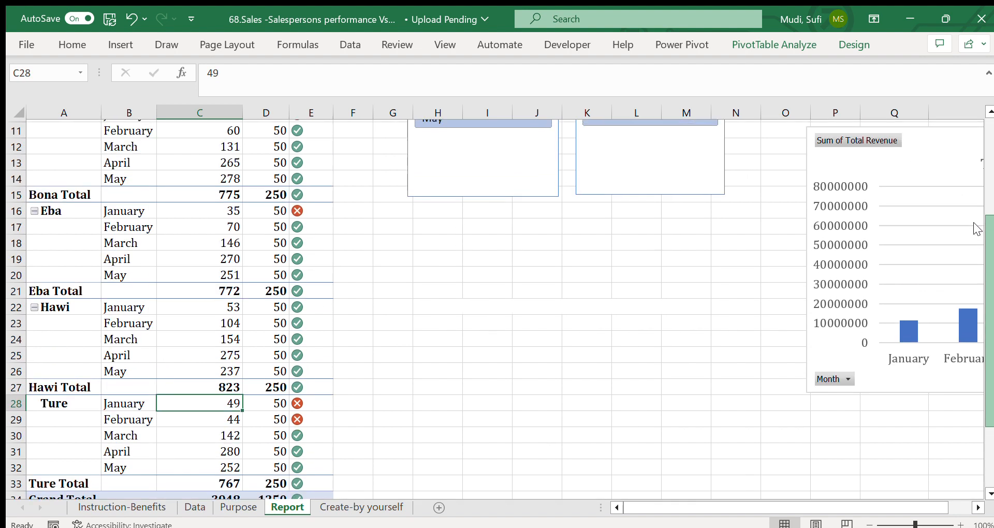
{"action": "scroll", "coordinate": [968, 200], "scroll_direction": "up", "scroll_amount": 2}
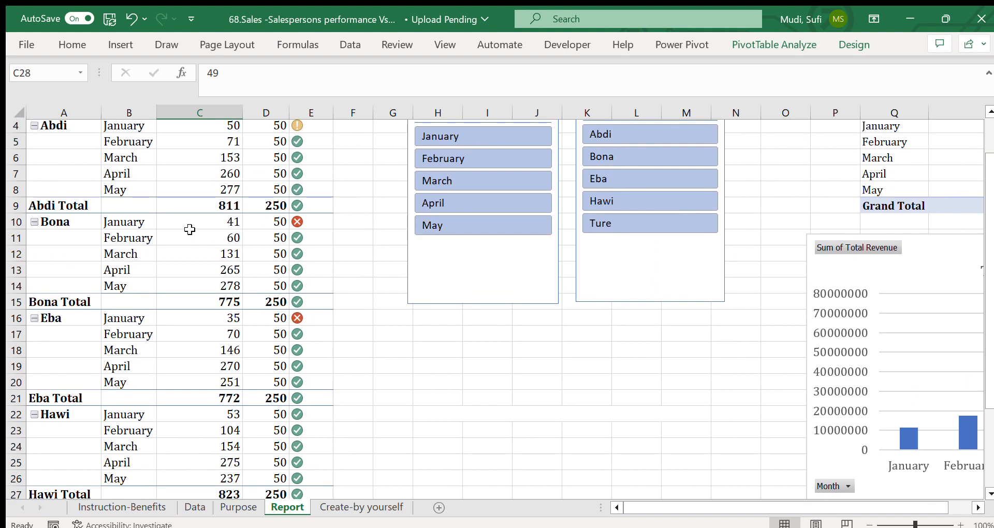
{"action": "left_click", "coordinate": [199, 229]}
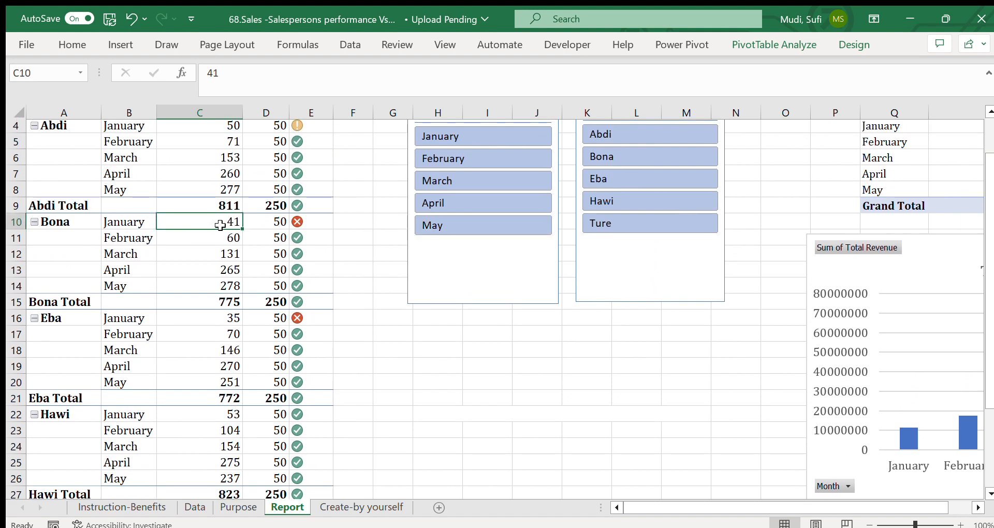
{"action": "left_click", "coordinate": [256, 219]}
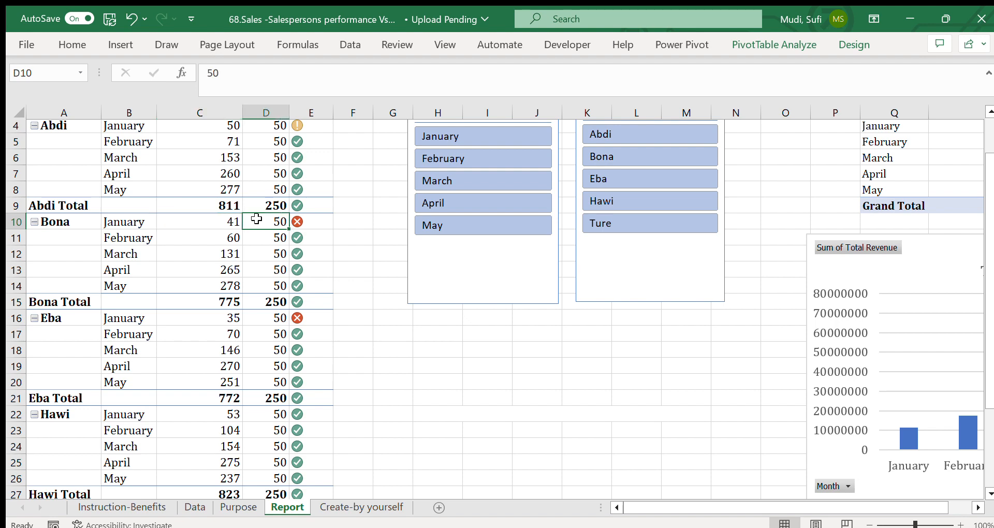
Set the second employee's January 2, 2023 quantity sold in F18 of the Data sheet to 12
{"action": "left_click", "coordinate": [195, 507]}
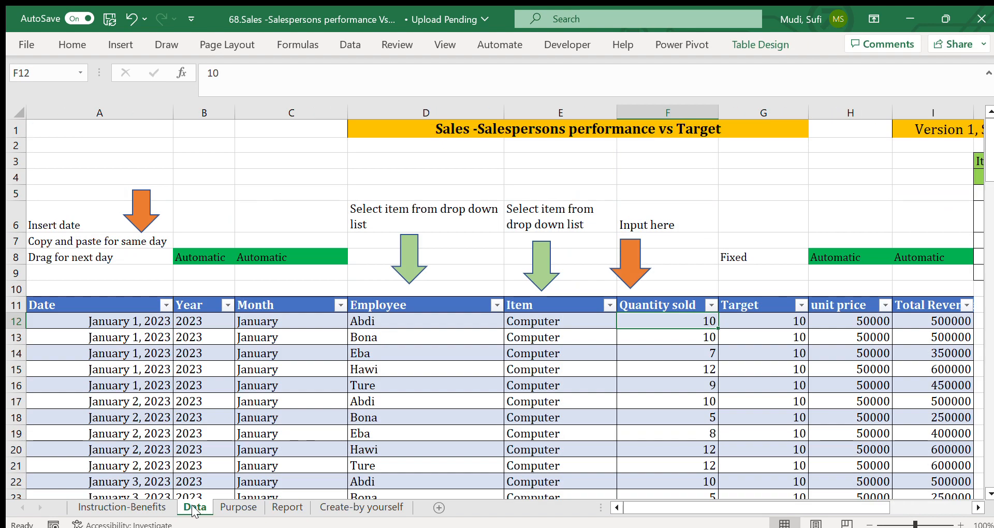
{"action": "left_click", "coordinate": [446, 341]}
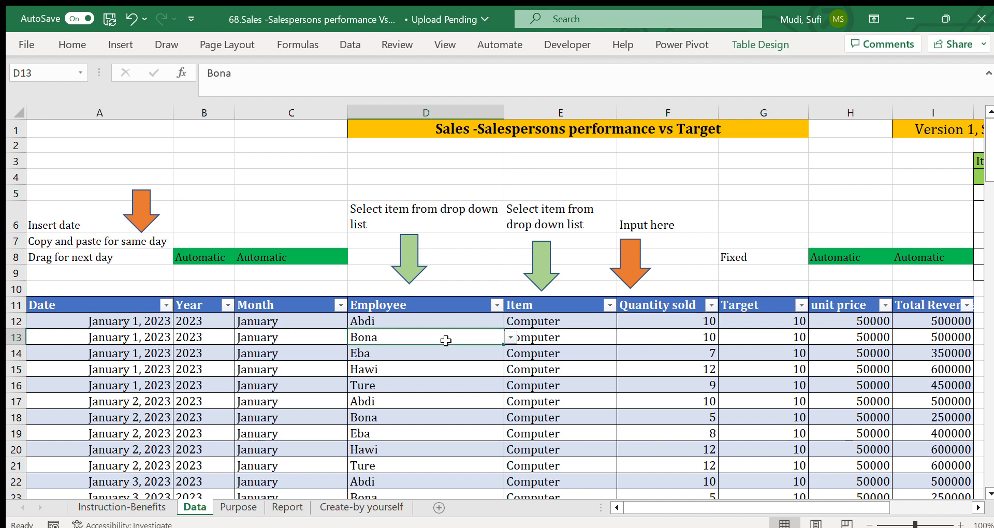
{"action": "key", "text": "Right"}
{"action": "key", "text": "Right"}
{"action": "key", "text": "Down"}
{"action": "key", "text": "Down"}
{"action": "key", "text": "Down"}
{"action": "key", "text": "Down"}
{"action": "key", "text": "Down"}
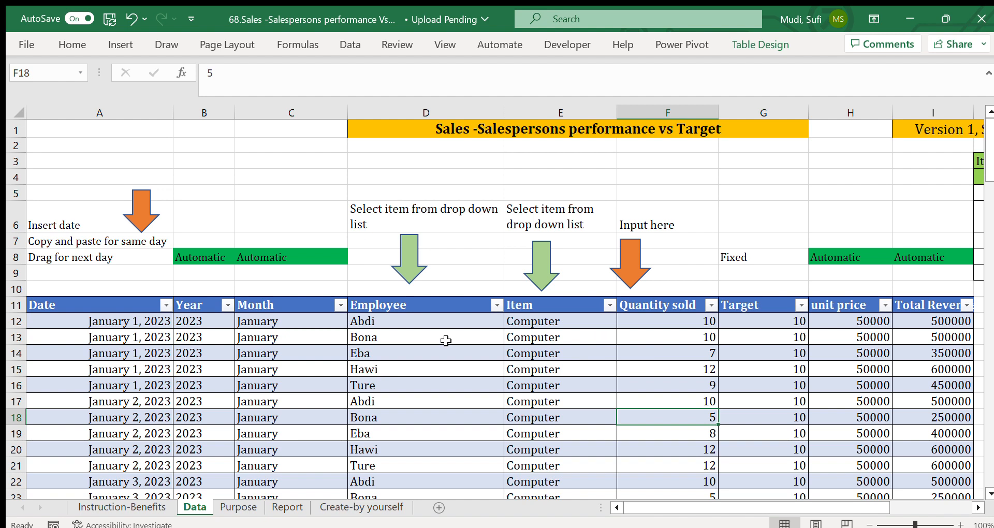
{"action": "type", "text": "1"}
{"action": "key", "text": "Down"}
Set the same employee's January 3, 2023 quantity sold in F23 to 10
{"action": "key", "text": "Down"}
{"action": "key", "text": "Down"}
{"action": "key", "text": "Down"}
{"action": "key", "text": "Down"}
{"action": "key", "text": "Down"}
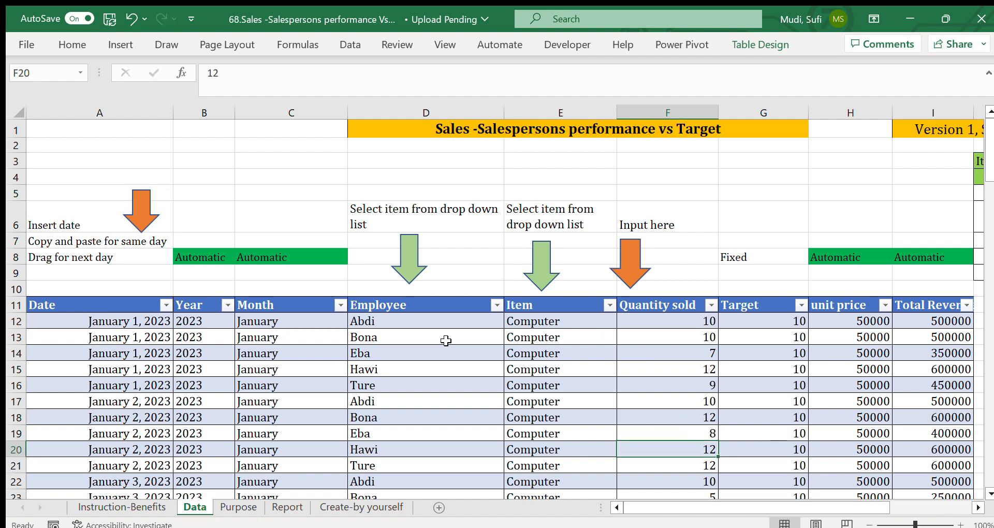
{"action": "key", "text": "Up"}
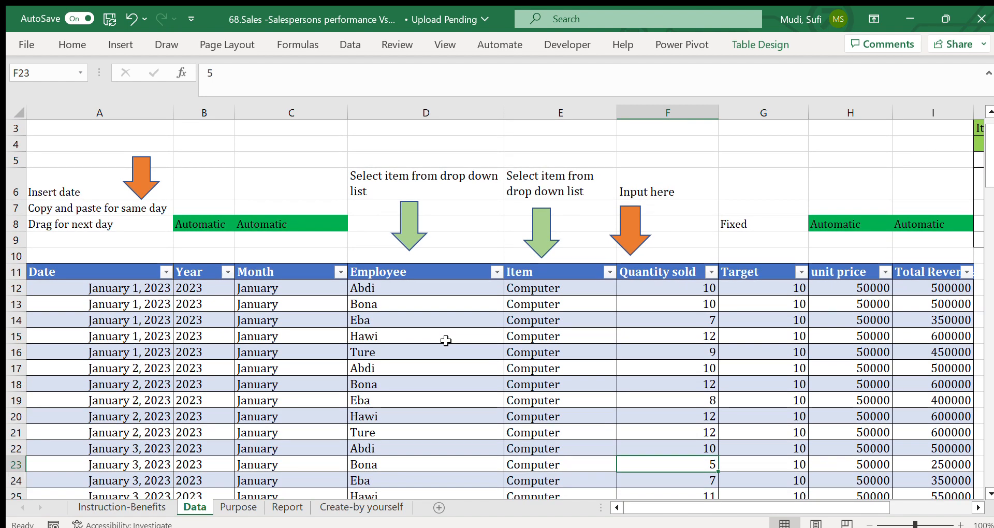
{"action": "type", "text": "10"}
{"action": "key", "text": "Down"}
Set the same employee's January 5, 2023 quantity sold in F33 to 12
{"action": "key", "text": "Down"}
{"action": "key", "text": "Down"}
{"action": "key", "text": "Down"}
{"action": "key", "text": "Down"}
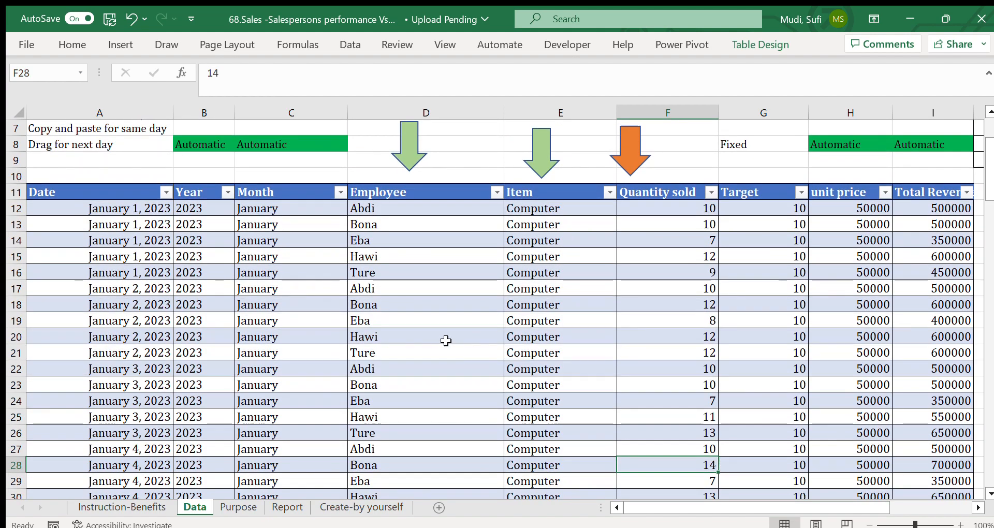
{"action": "key", "text": "Down"}
{"action": "key", "text": "Down"}
{"action": "key", "text": "Down"}
{"action": "key", "text": "Down"}
{"action": "key", "text": "Down"}
{"action": "key", "text": "Down"}
{"action": "key", "text": "Down"}
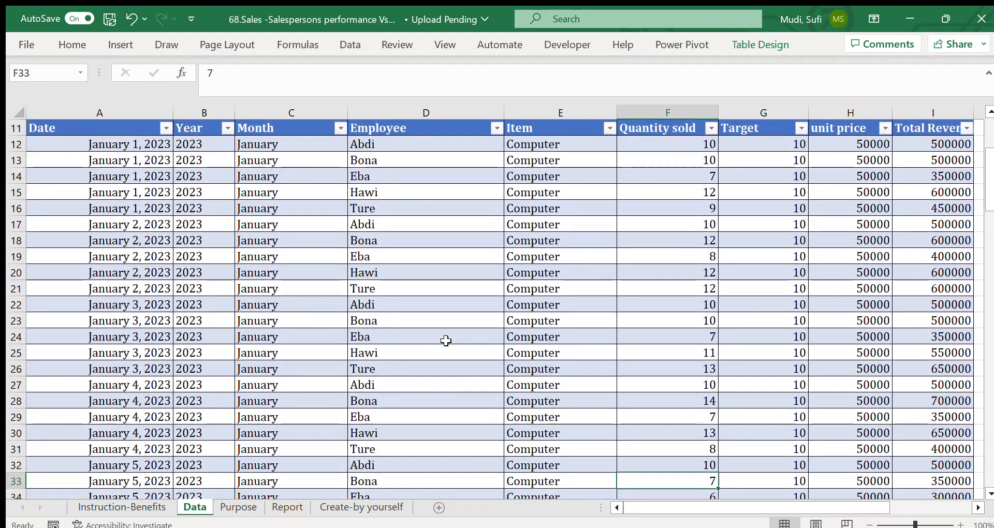
{"action": "key", "text": "Up"}
{"action": "key", "text": "Up"}
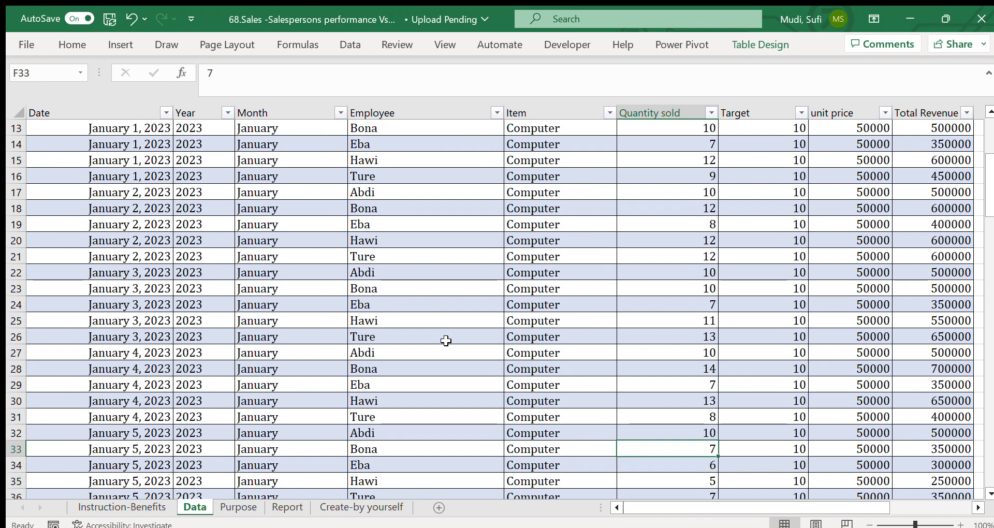
{"action": "type", "text": "12"}
{"action": "key", "text": "Return"}
Refresh the Report sheet's PivotTable so it includes the changed January quantities from the Data sheet
{"action": "key", "text": "Down"}
{"action": "key", "text": "Down"}
{"action": "key", "text": "Down"}
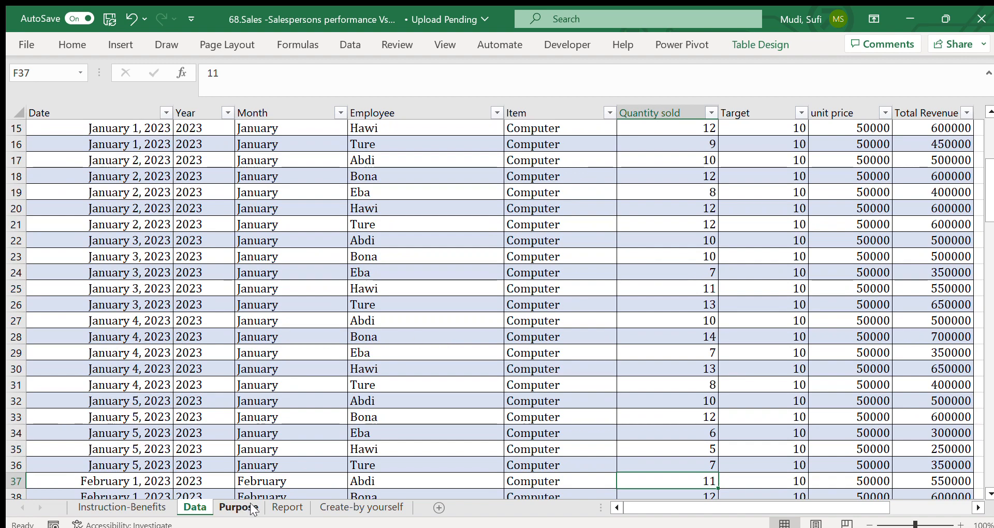
{"action": "left_click", "coordinate": [275, 508]}
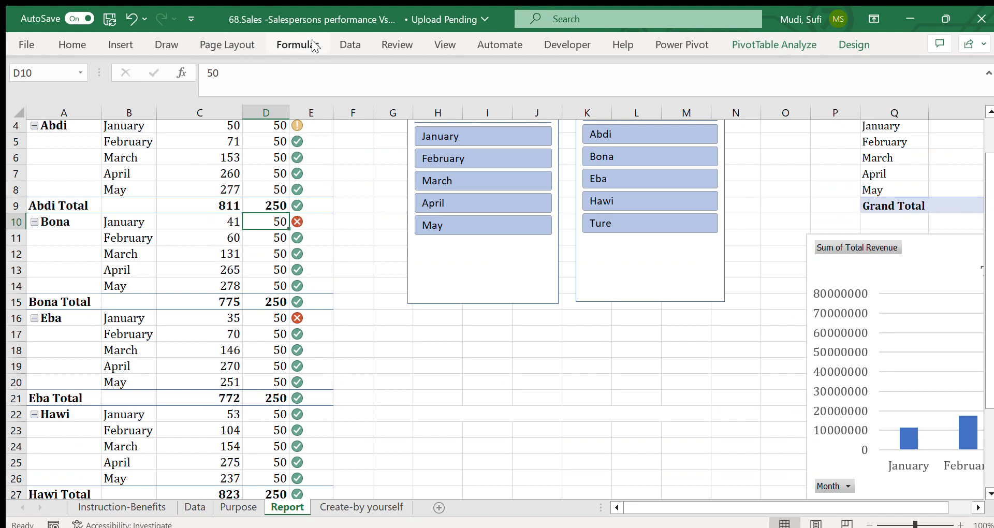
{"action": "left_click", "coordinate": [348, 46]}
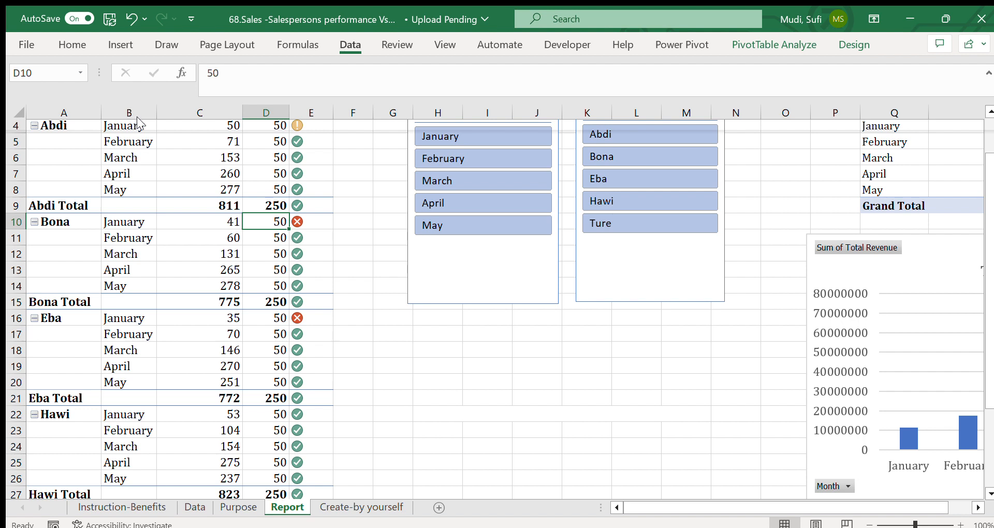
{"action": "left_click", "coordinate": [366, 321]}
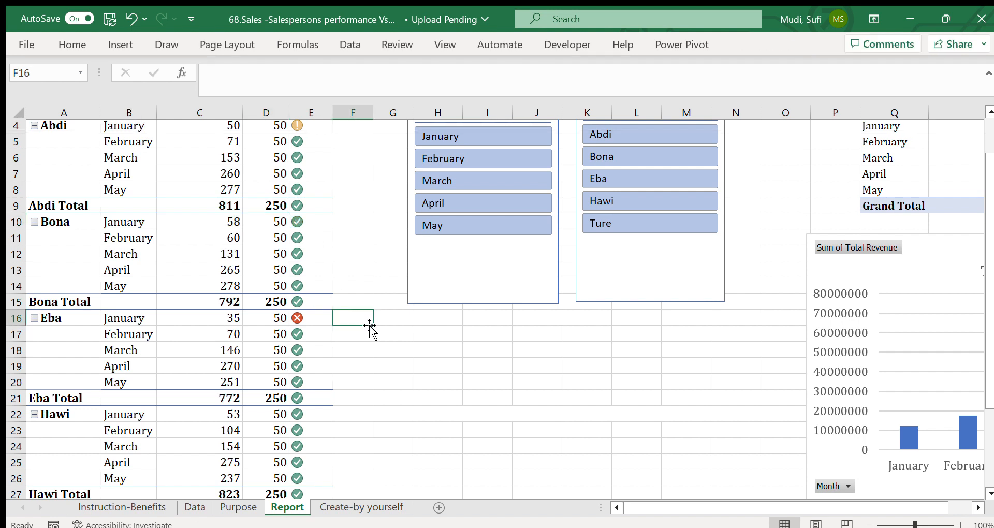
Check the second employee's January quantity and status in row 10, and review the report down to its grand total
{"action": "left_click", "coordinate": [221, 224]}
{"action": "left_click", "coordinate": [318, 220]}
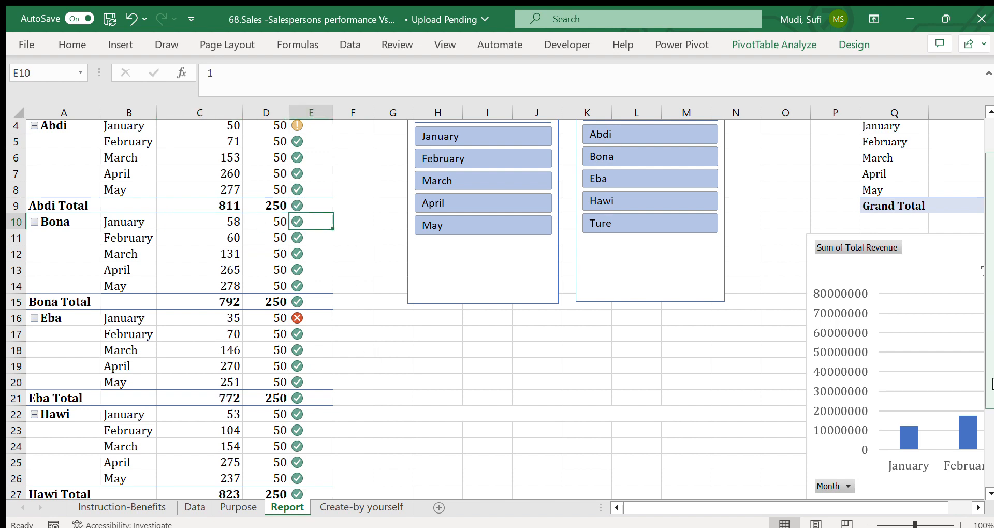
{"action": "left_click", "coordinate": [990, 410]}
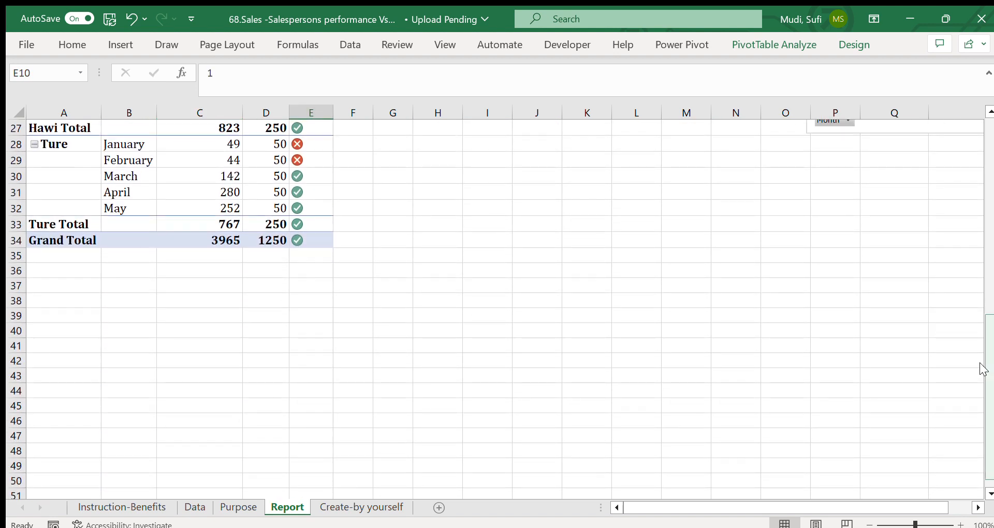
{"action": "left_click_drag", "start_coordinate": [990, 342], "coordinate": [967, 91]}
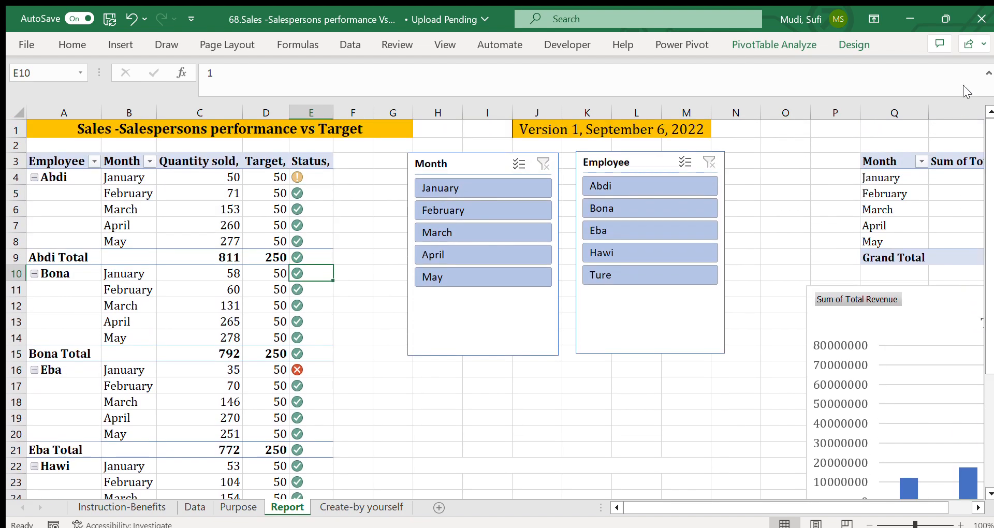
{"action": "left_click", "coordinate": [73, 123]}
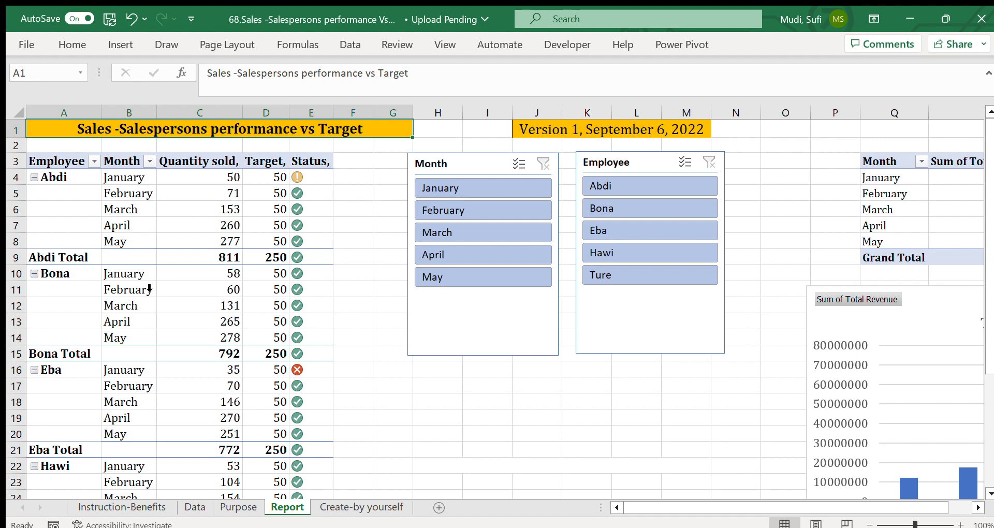
{"action": "left_click", "coordinate": [390, 445]}
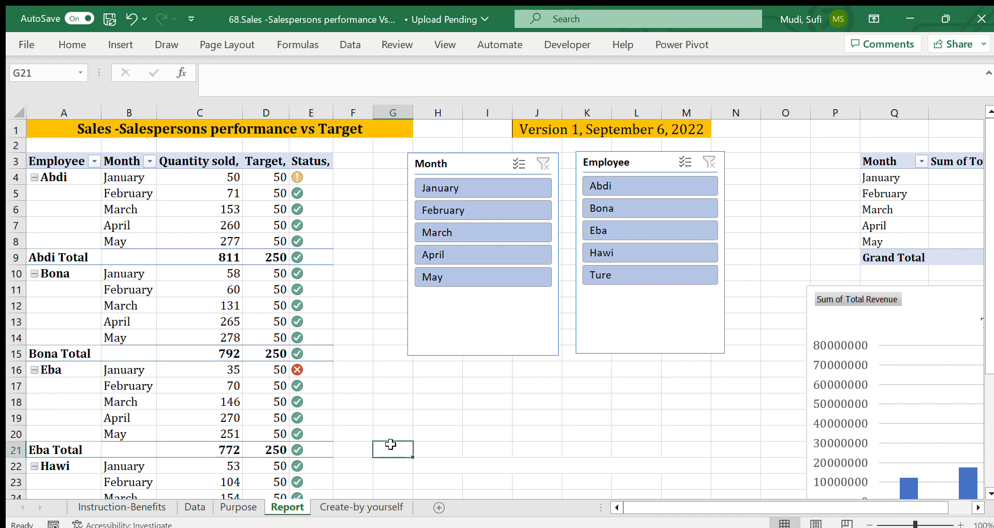
Review the Data sheet's table columns from Date through Quantity sold and Target to the Total Revenue formula in I12
{"action": "left_click", "coordinate": [194, 506]}
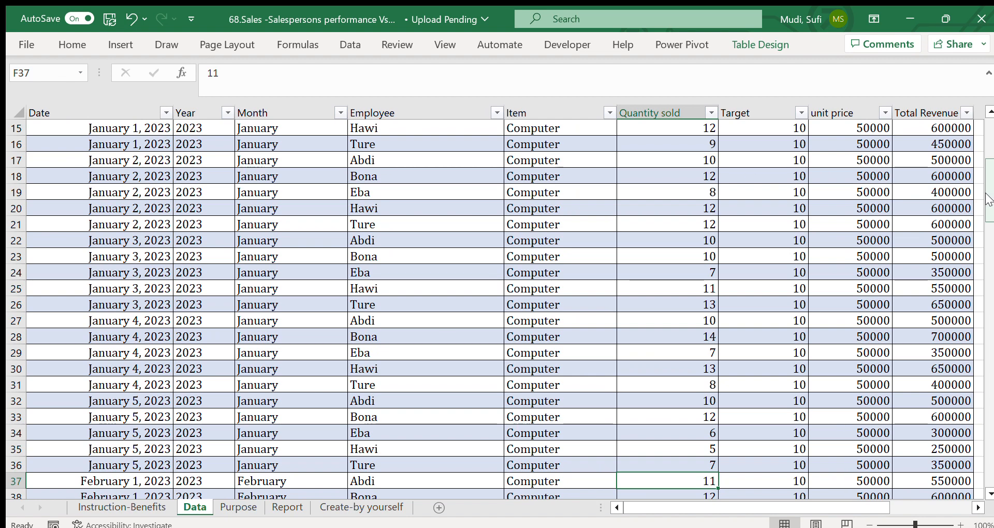
{"action": "left_click_drag", "start_coordinate": [989, 199], "coordinate": [989, 156]}
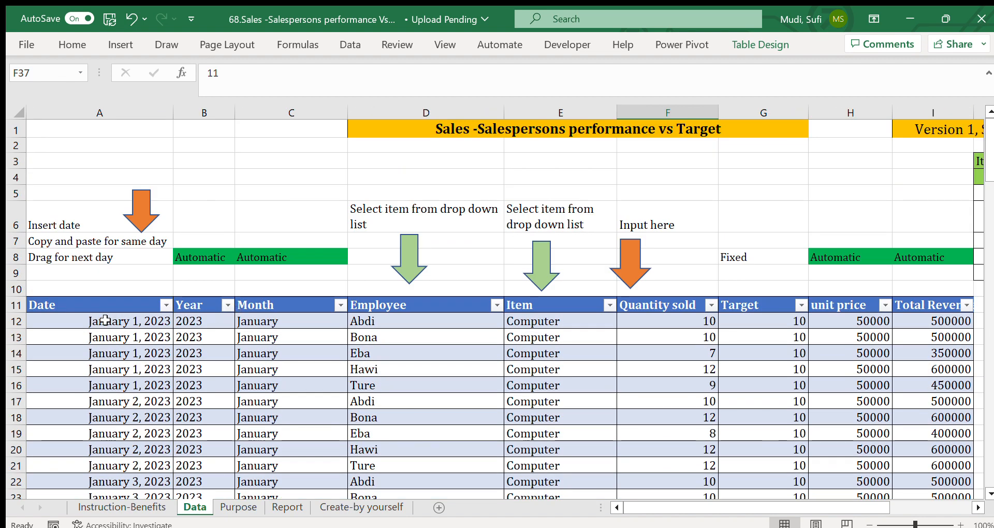
{"action": "left_click_drag", "start_coordinate": [88, 307], "coordinate": [605, 336]}
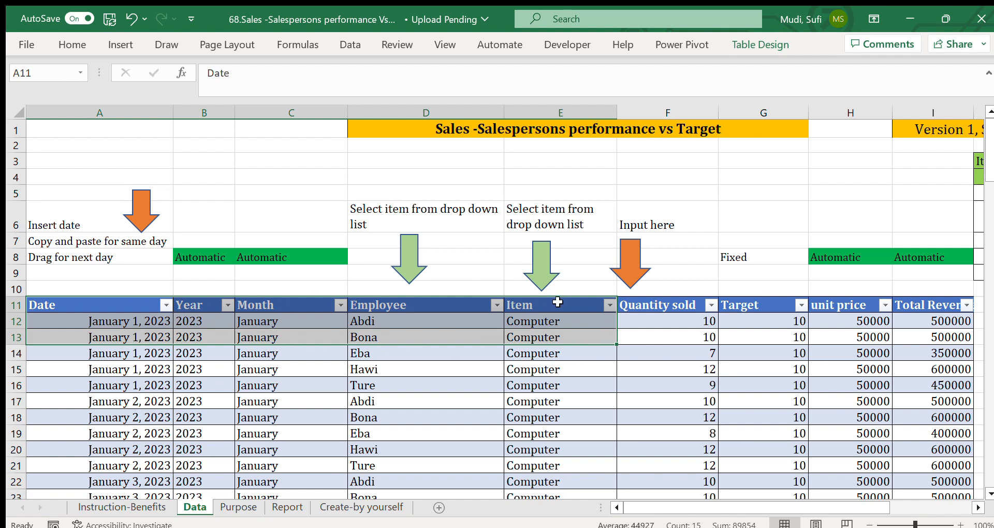
{"action": "left_click", "coordinate": [651, 319]}
{"action": "left_click", "coordinate": [568, 320]}
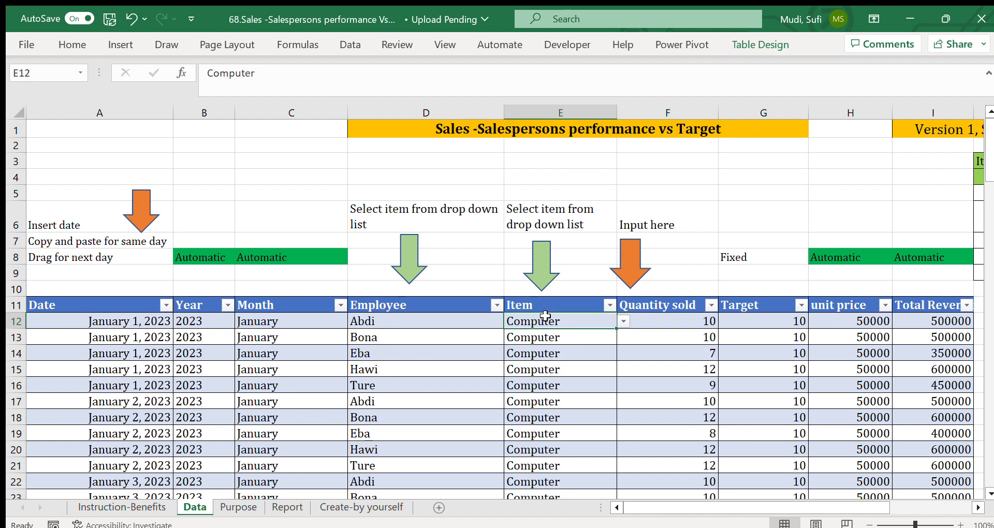
{"action": "left_click", "coordinate": [673, 319]}
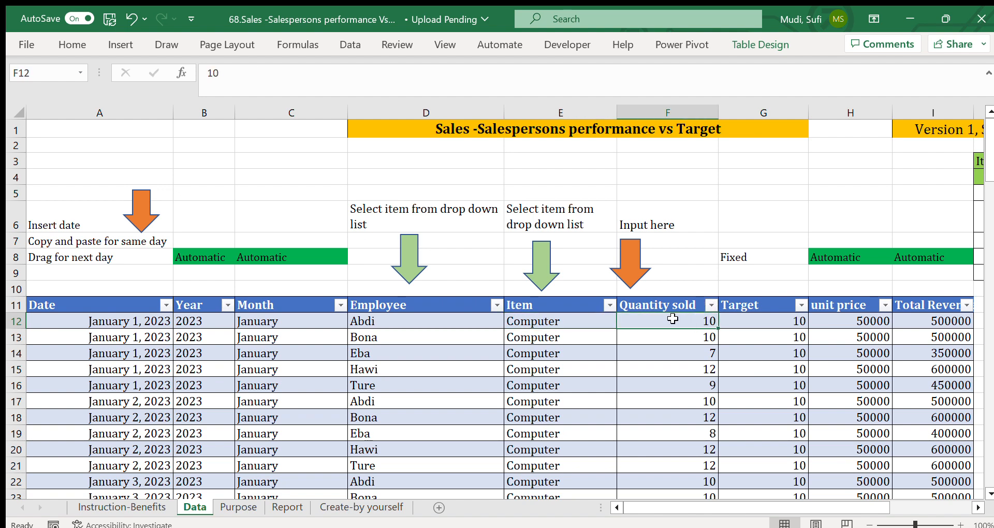
{"action": "left_click", "coordinate": [738, 318]}
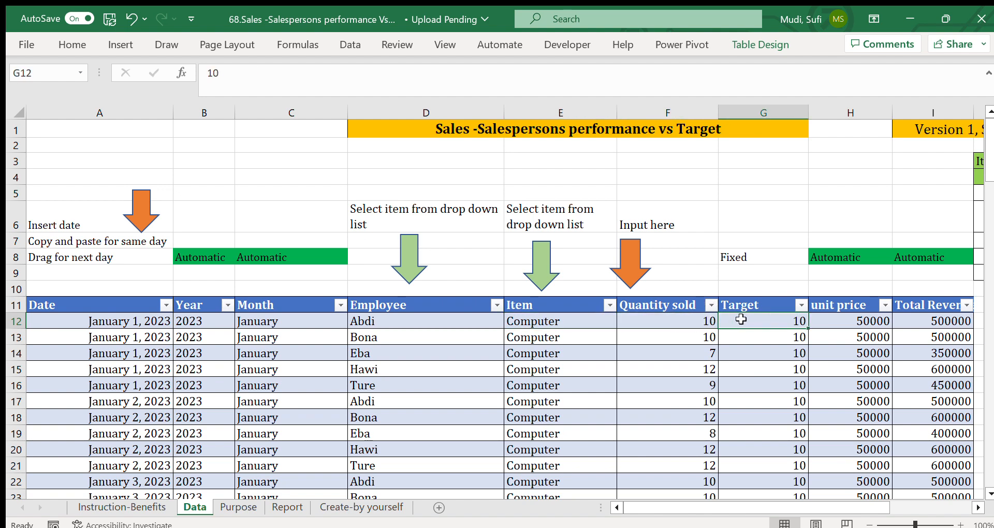
{"action": "left_click", "coordinate": [874, 317]}
{"action": "left_click", "coordinate": [931, 320]}
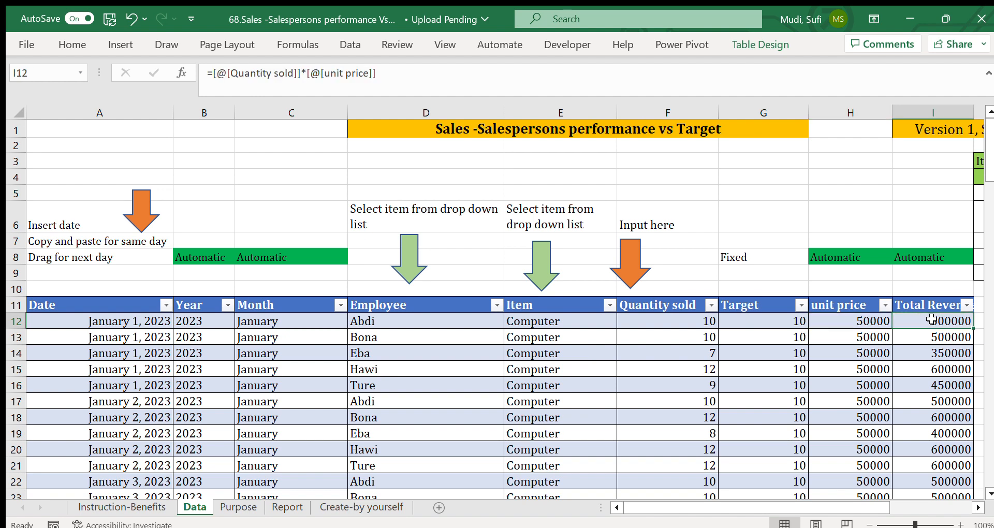
Examine the Automatic labels in row 8 and the drop-down entry cells for Employee in D12 and Item in E12
{"action": "left_click", "coordinate": [213, 254]}
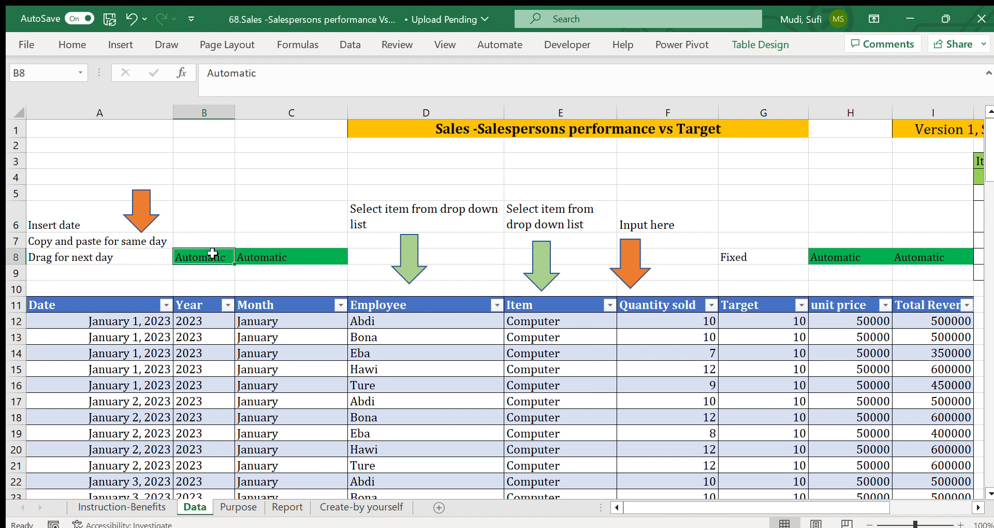
{"action": "left_click", "coordinate": [271, 256]}
{"action": "left_click", "coordinate": [871, 245]}
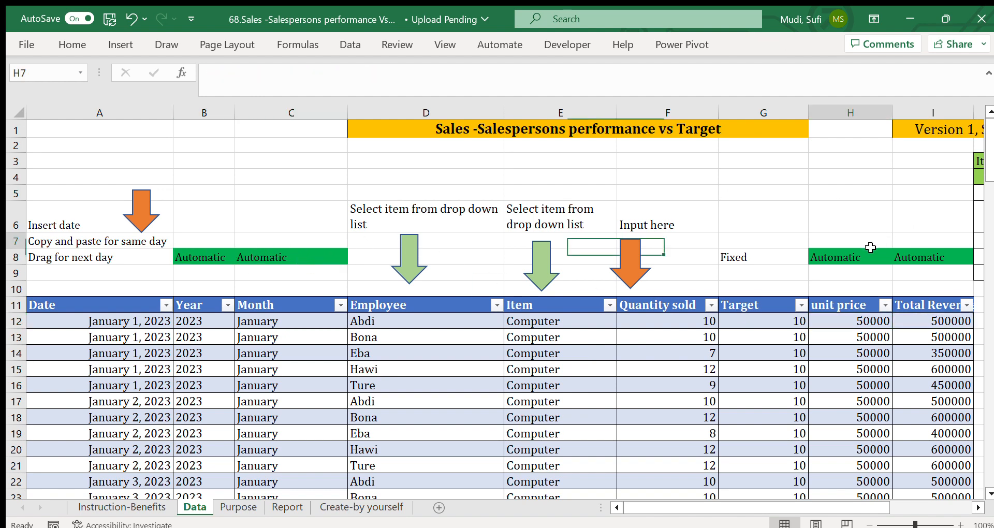
{"action": "left_click", "coordinate": [916, 255]}
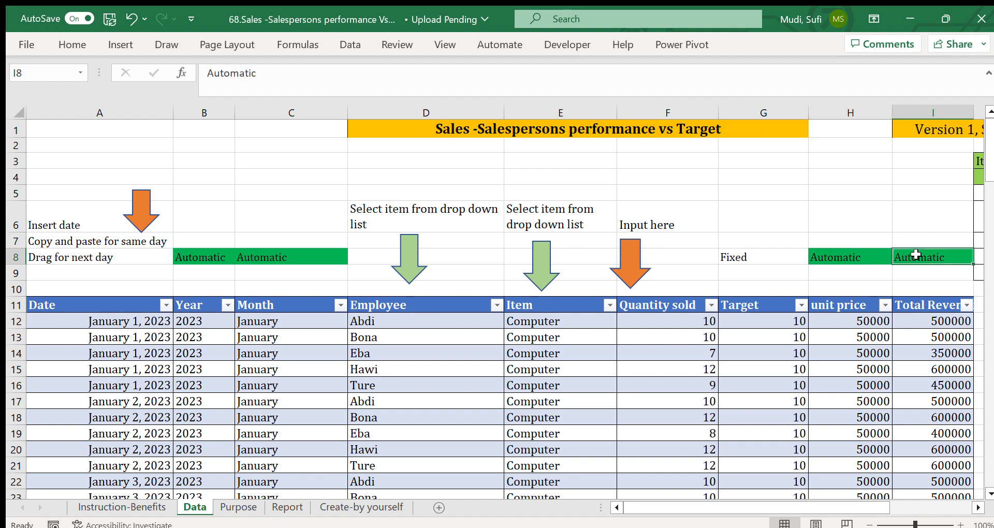
{"action": "left_click", "coordinate": [848, 258]}
{"action": "left_click", "coordinate": [909, 257]}
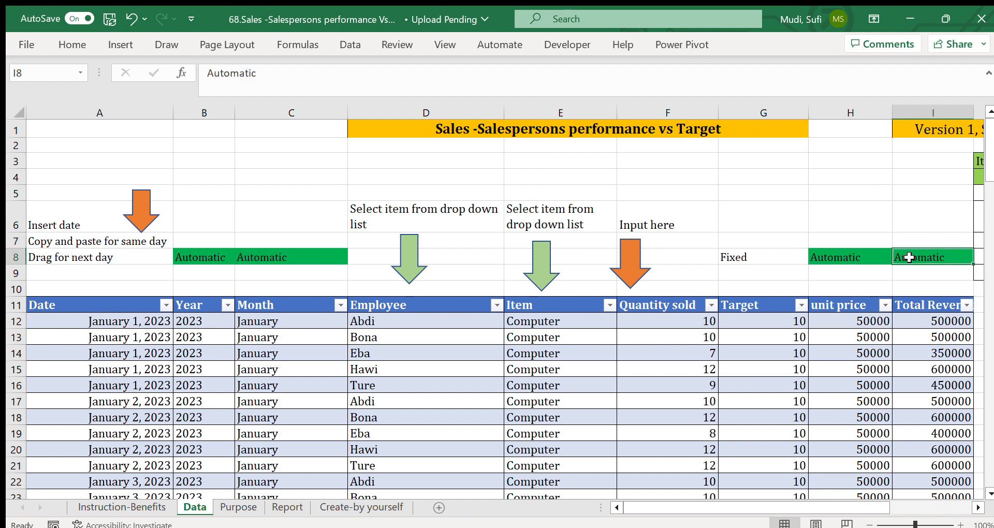
{"action": "left_click", "coordinate": [855, 262]}
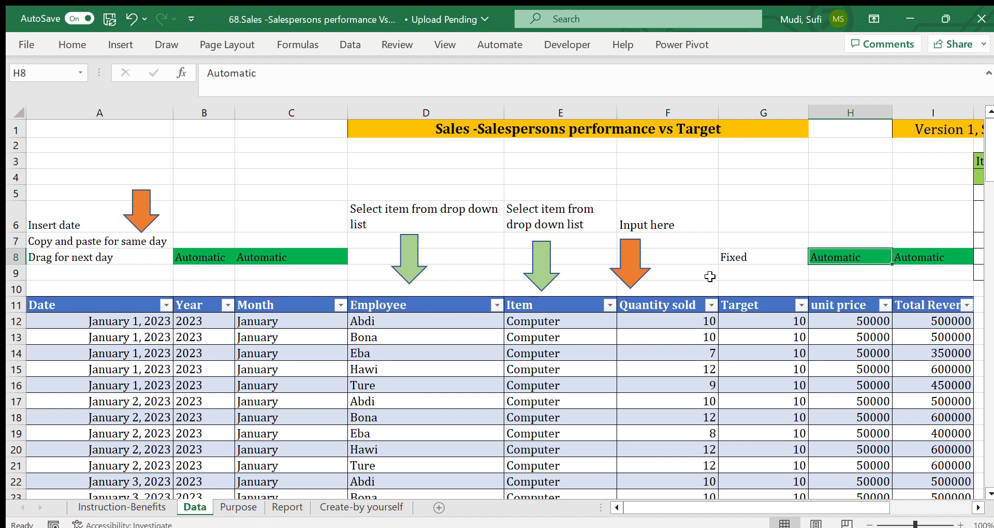
{"action": "left_click", "coordinate": [439, 322]}
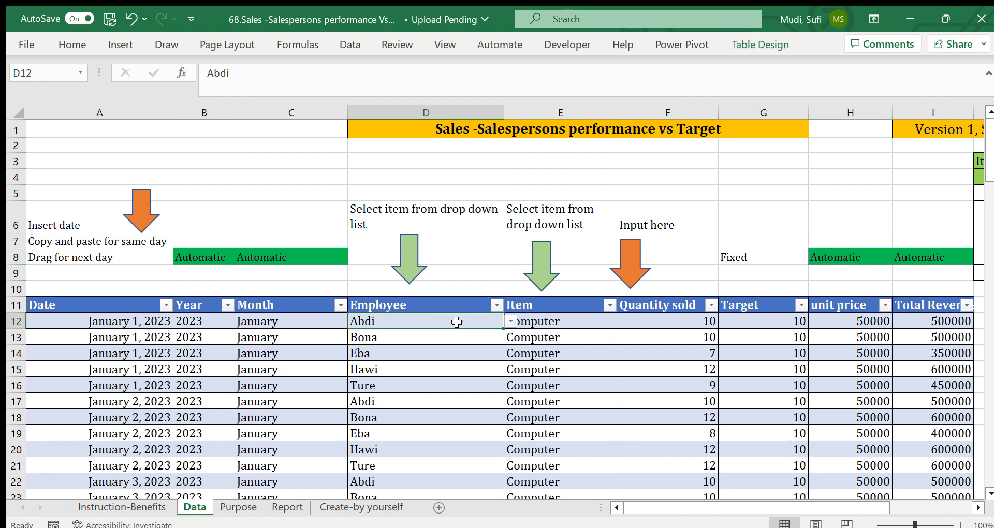
{"action": "left_click", "coordinate": [584, 321]}
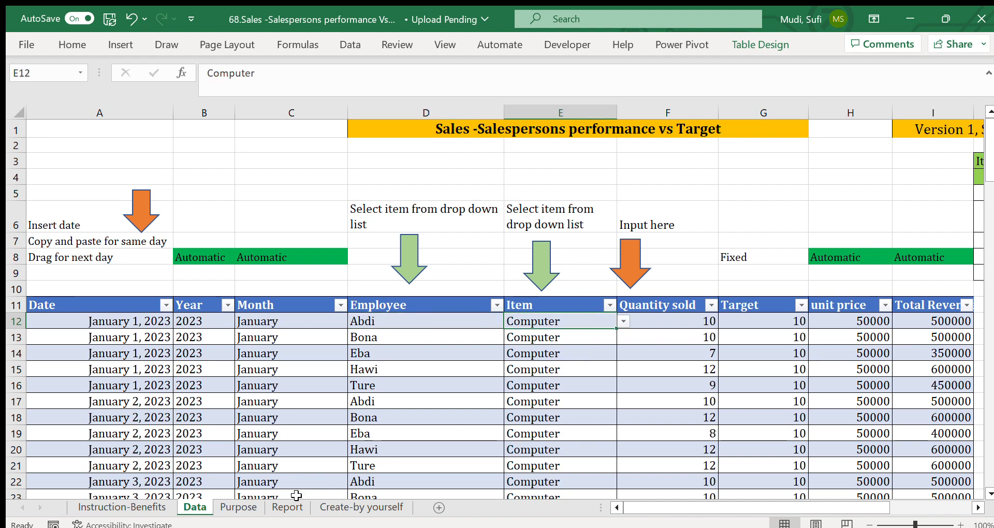
Review the Status column of the Report sheet from E4 down to the grand total in E34
{"action": "left_click", "coordinate": [277, 508]}
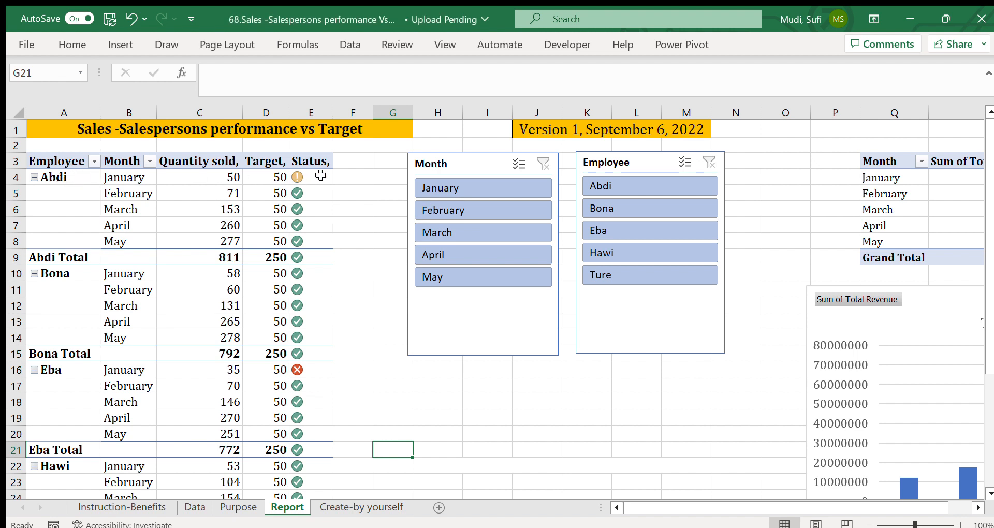
{"action": "left_click_drag", "start_coordinate": [321, 176], "coordinate": [303, 463]}
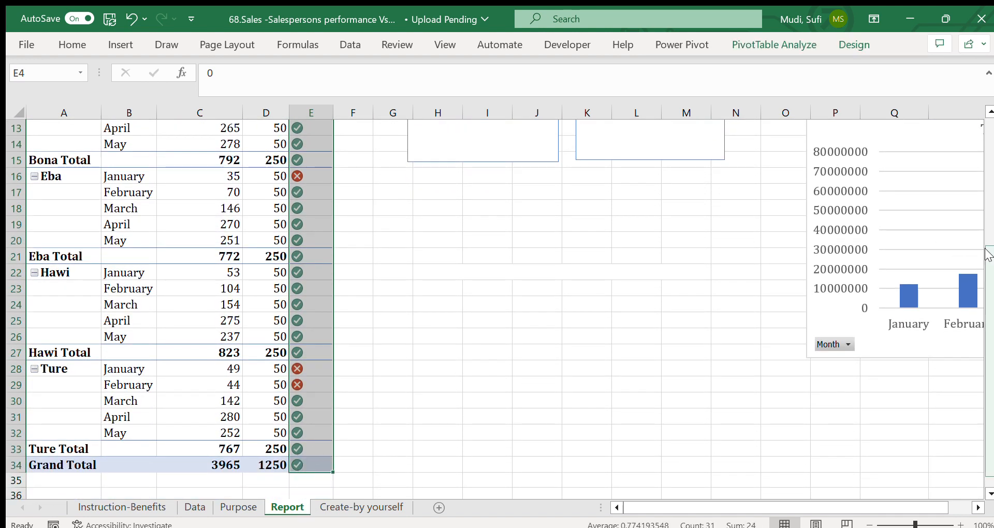
{"action": "left_click_drag", "start_coordinate": [988, 253], "coordinate": [988, 127]}
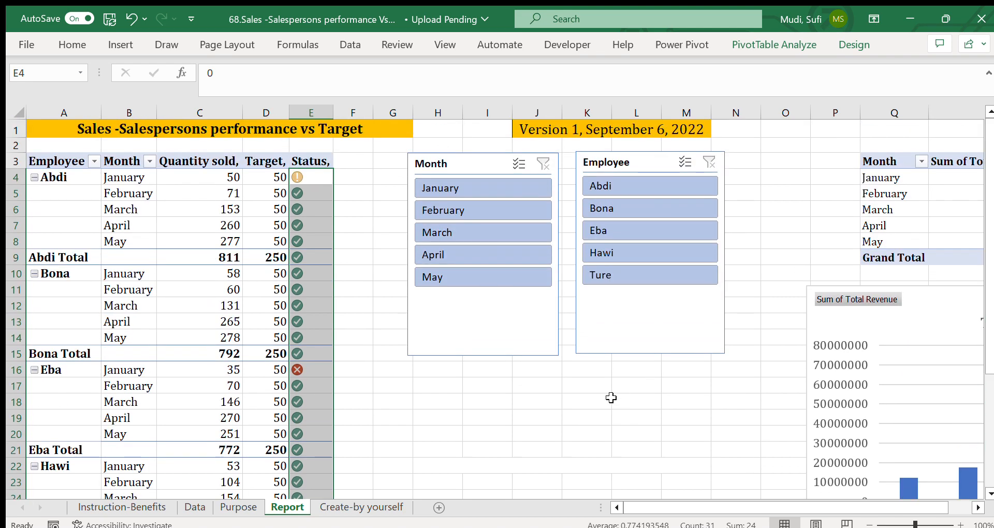
{"action": "left_click", "coordinate": [611, 398]}
Filter the report by each of the five employees in turn, and clear the employee filter
{"action": "left_click", "coordinate": [631, 181]}
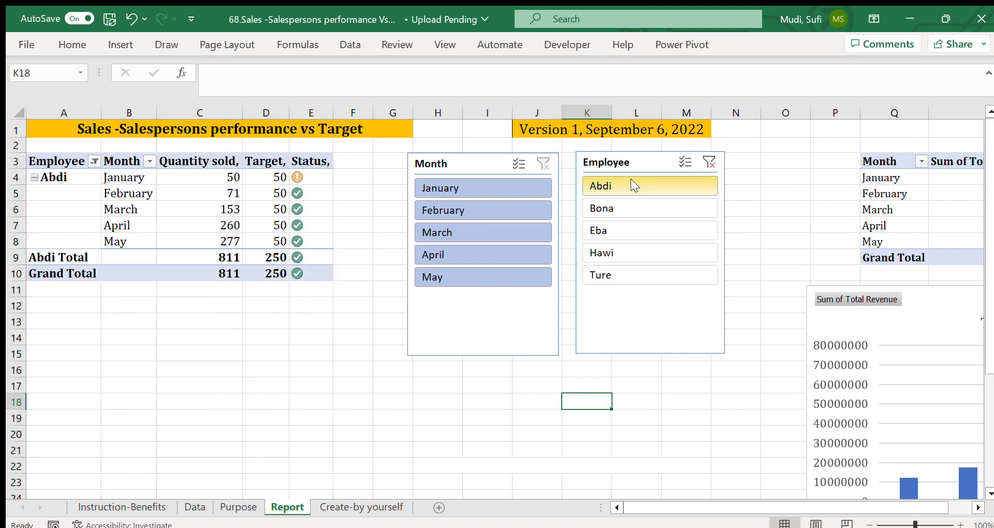
{"action": "left_click", "coordinate": [610, 207]}
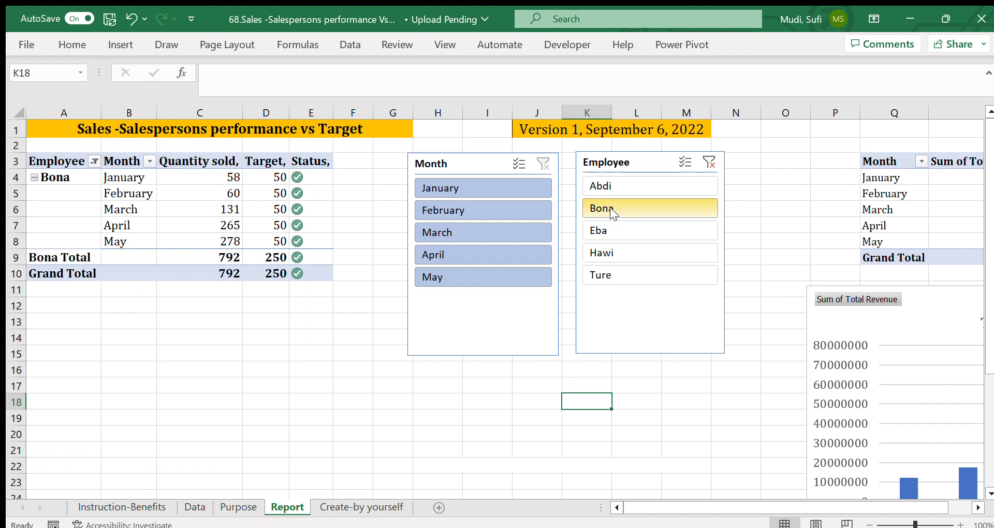
{"action": "left_click", "coordinate": [606, 229]}
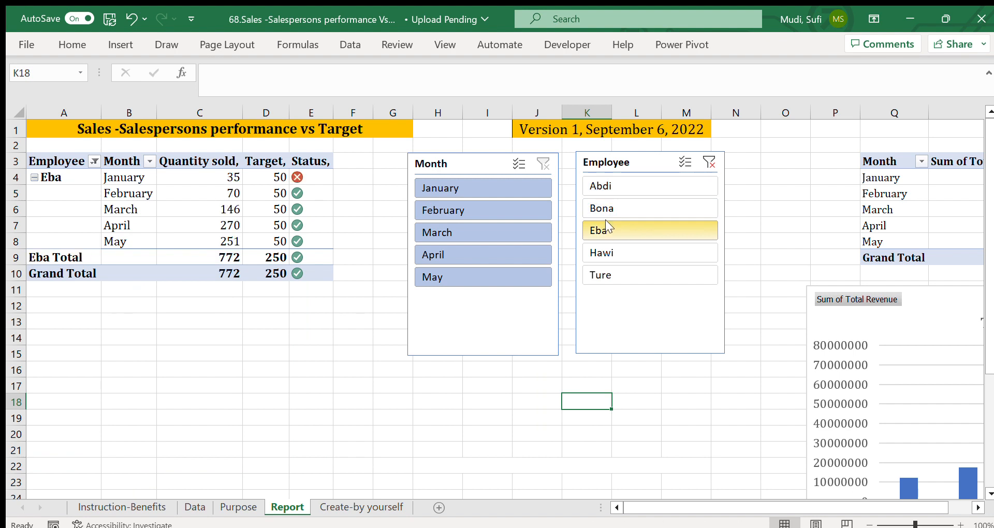
{"action": "left_click", "coordinate": [610, 252]}
{"action": "left_click", "coordinate": [608, 270]}
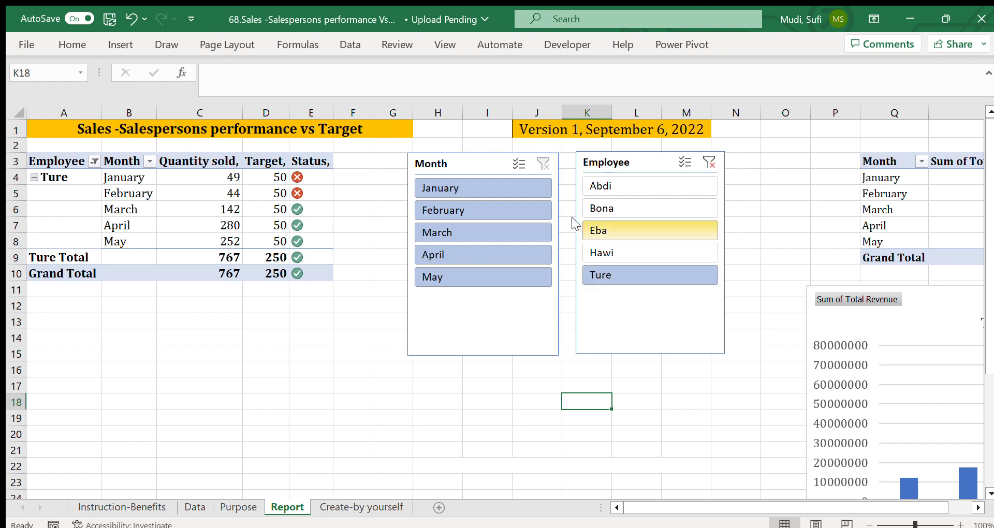
{"action": "left_click", "coordinate": [708, 160]}
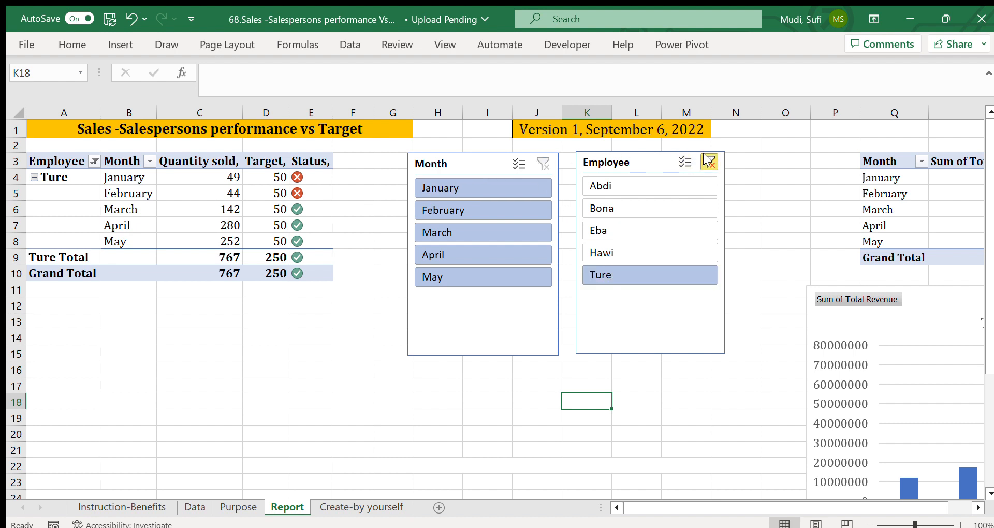
Filter the report by month from January through to May in turn, showing all employees
{"action": "left_click", "coordinate": [497, 188]}
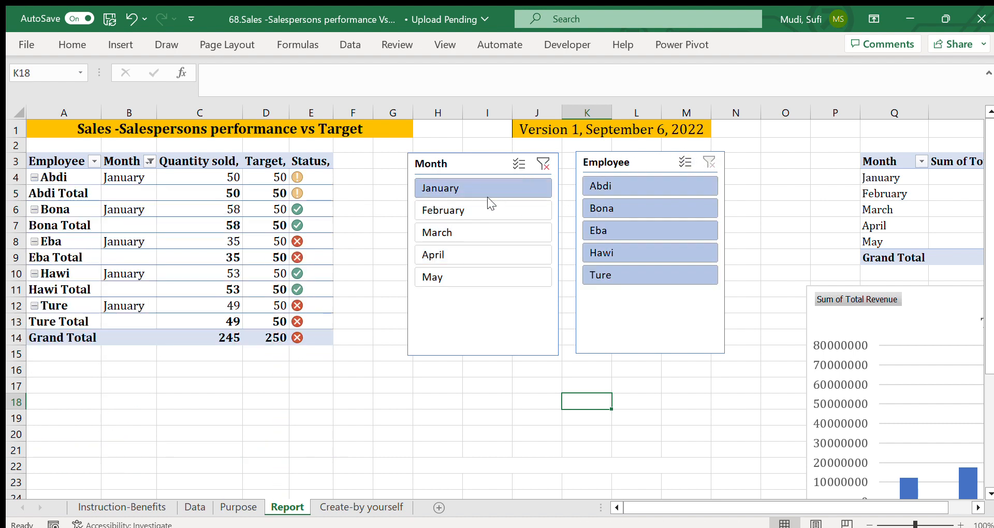
{"action": "left_click", "coordinate": [474, 207]}
{"action": "left_click", "coordinate": [458, 225]}
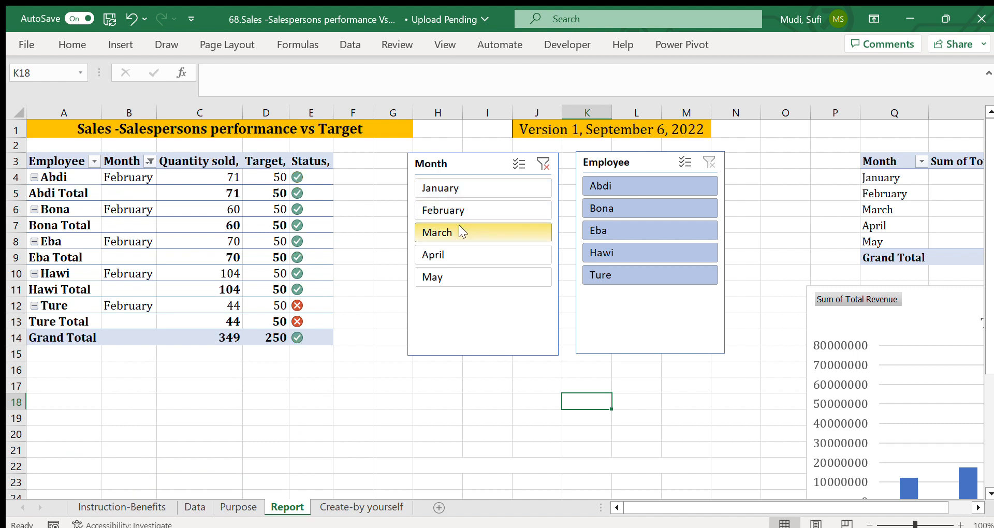
{"action": "left_click", "coordinate": [458, 248]}
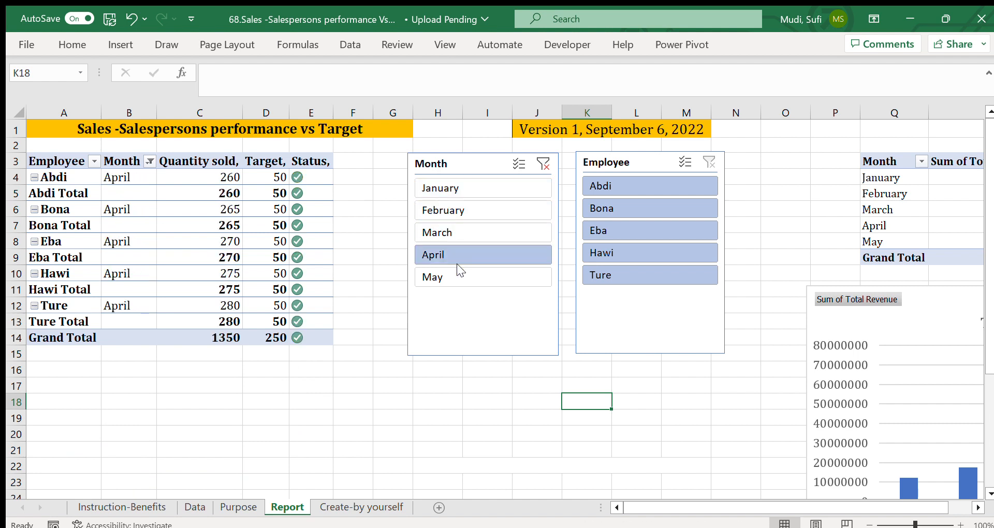
{"action": "left_click", "coordinate": [457, 273]}
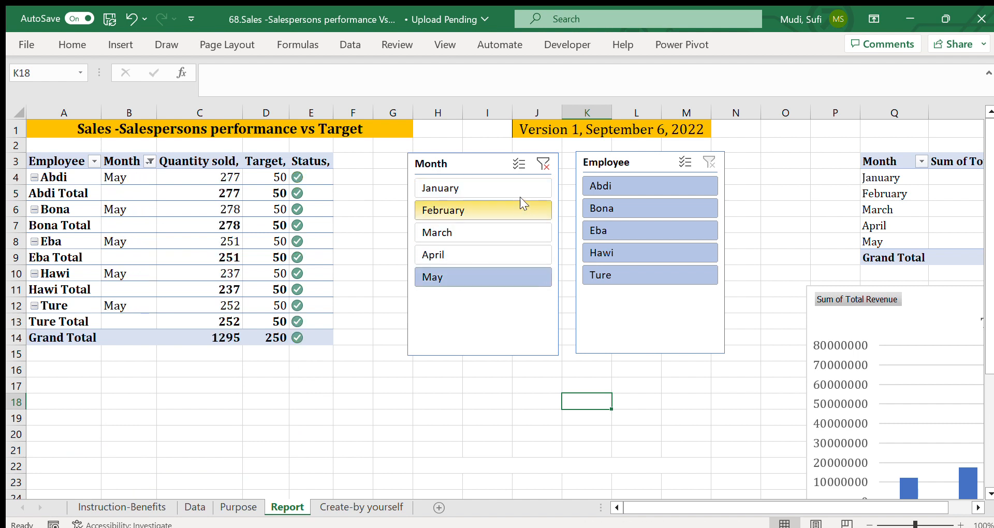
Clear the month filter so the report covers all months
{"action": "left_click", "coordinate": [542, 163]}
{"action": "left_click", "coordinate": [377, 197]}
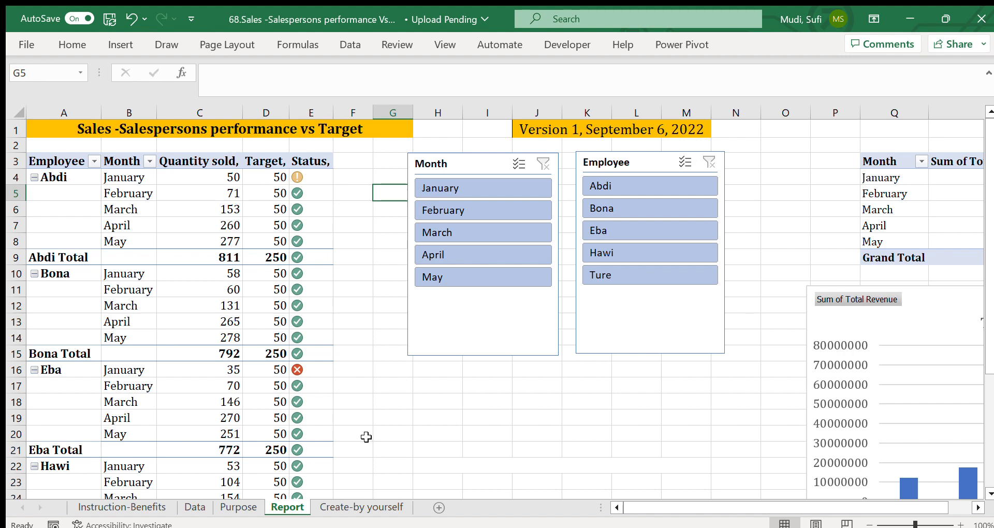
Go through the reasons under "Why should you subscribe?" on the Purpose sheet one by one, from G13 to G19
{"action": "left_click", "coordinate": [240, 507]}
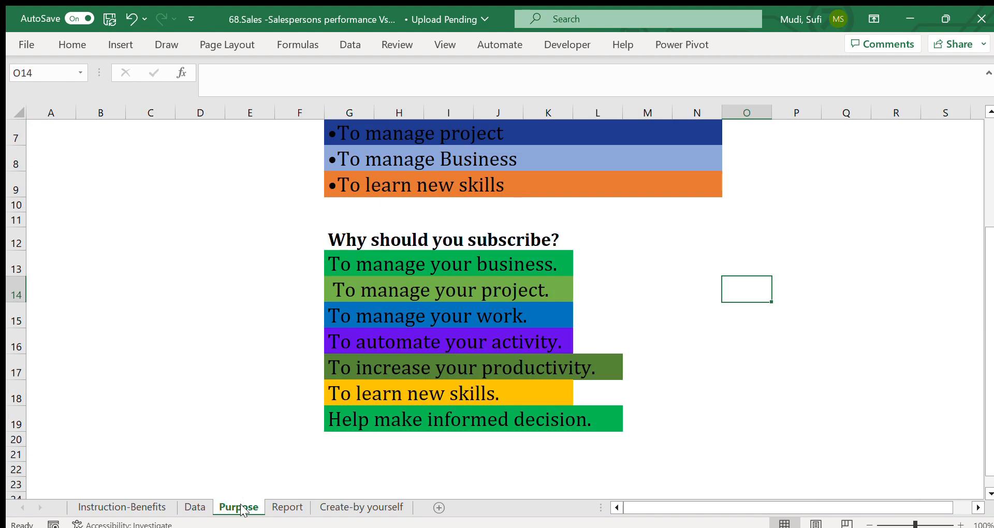
{"action": "left_click", "coordinate": [990, 494]}
{"action": "left_click", "coordinate": [990, 494]}
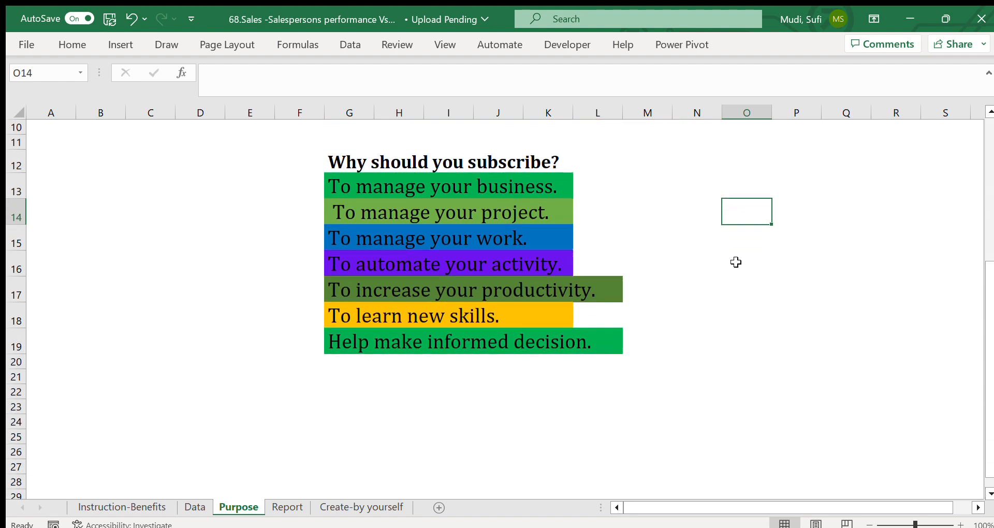
{"action": "left_click", "coordinate": [421, 191]}
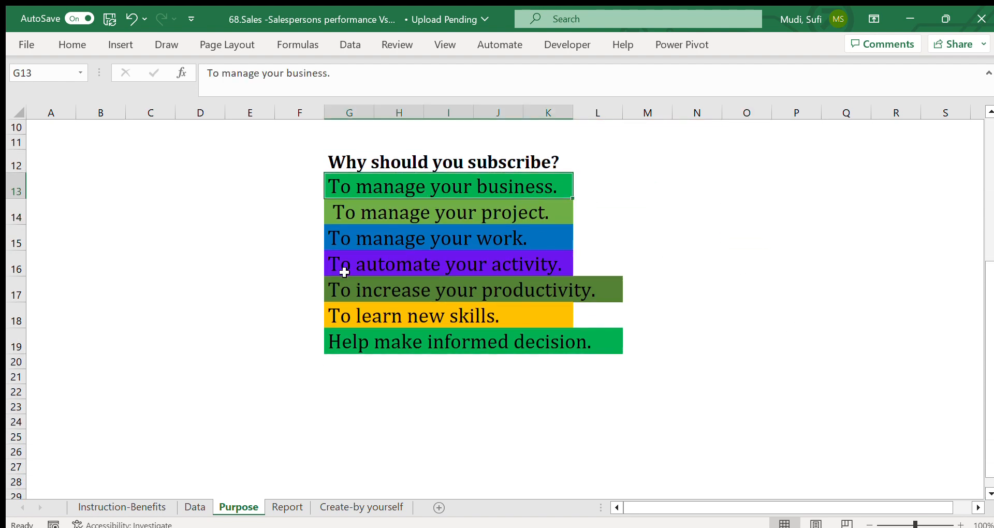
{"action": "left_click", "coordinate": [611, 191]}
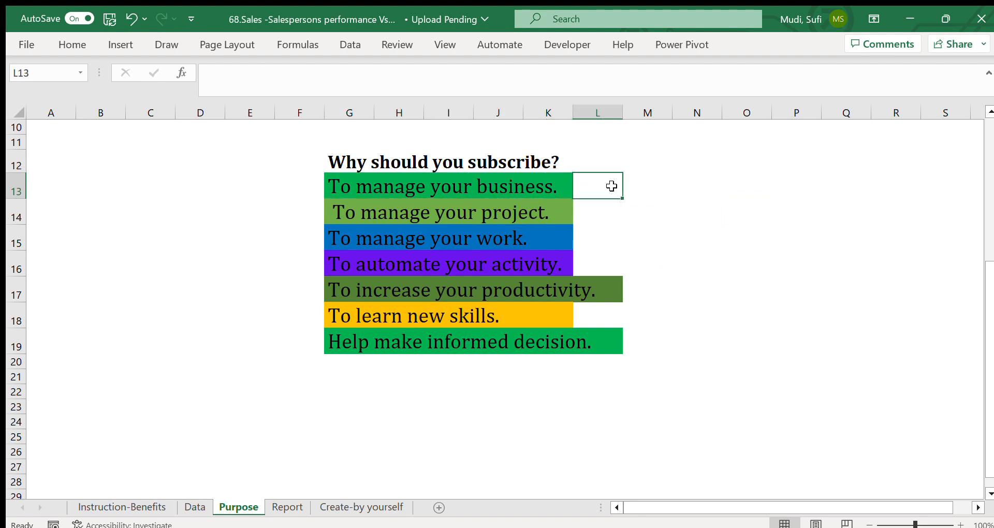
{"action": "left_click", "coordinate": [482, 187]}
{"action": "left_click", "coordinate": [389, 212]}
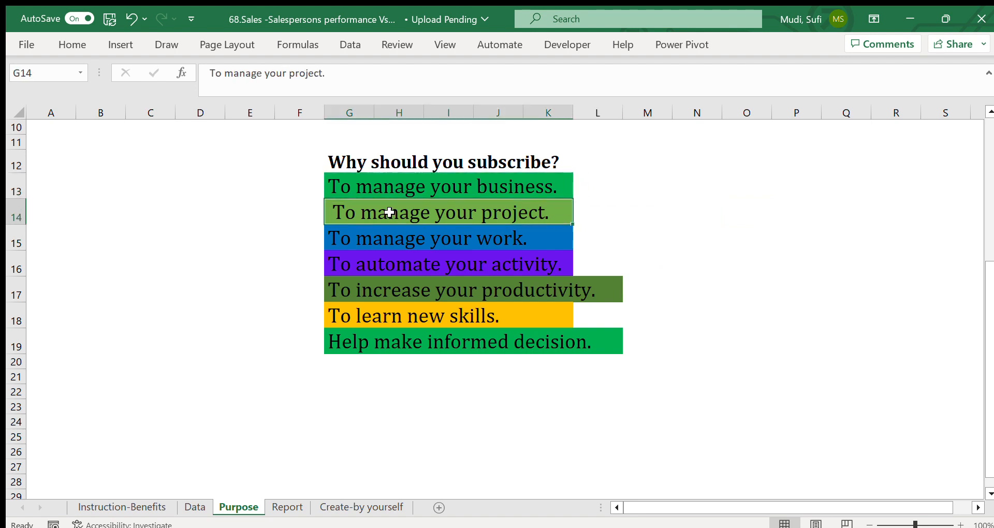
{"action": "left_click", "coordinate": [345, 238]}
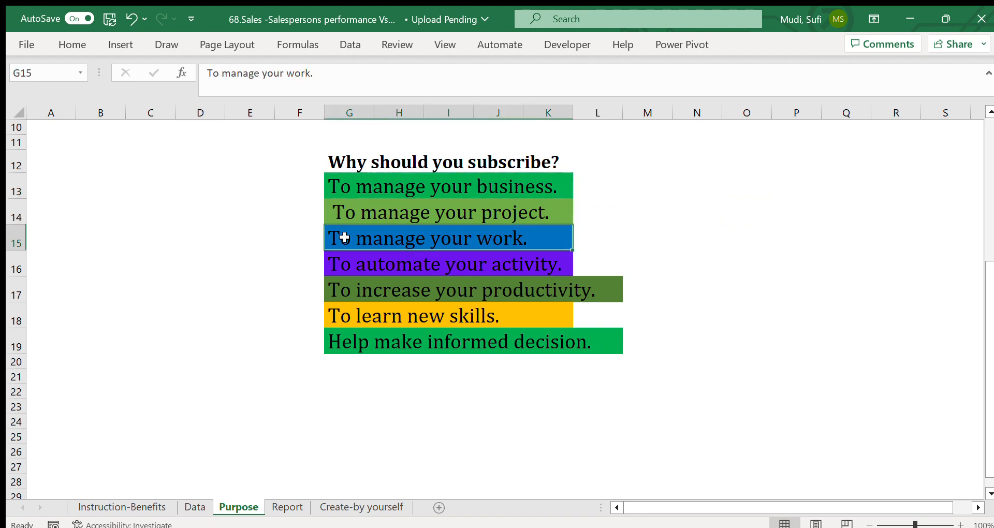
{"action": "left_click", "coordinate": [339, 263]}
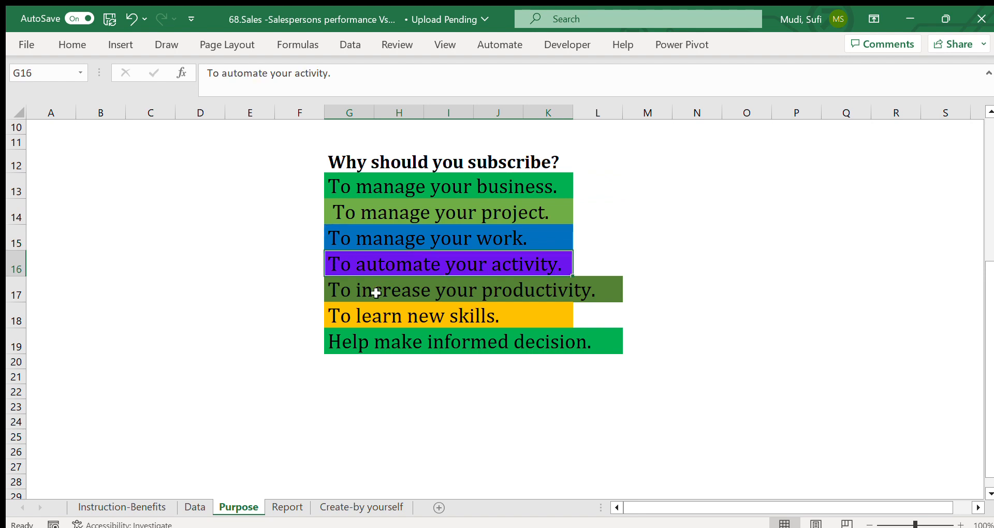
{"action": "left_click", "coordinate": [349, 294]}
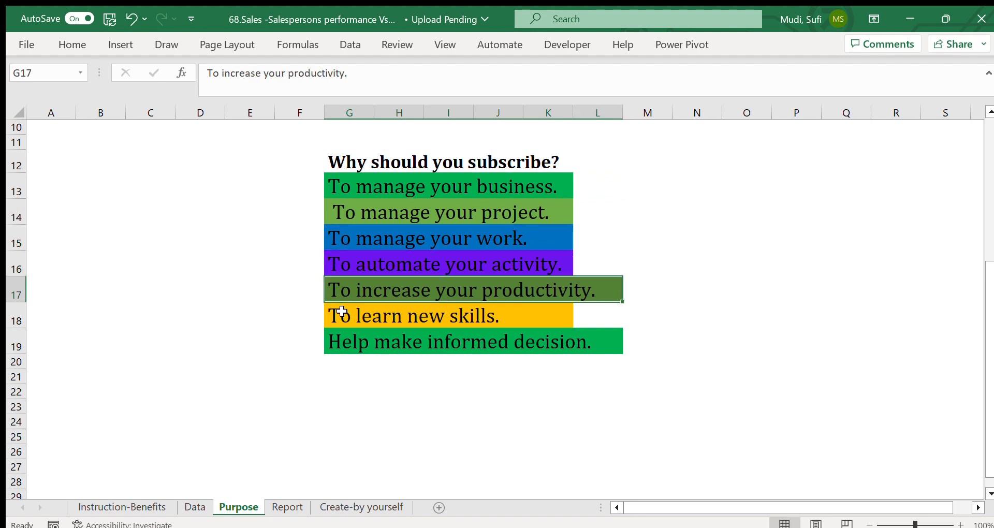
{"action": "left_click", "coordinate": [344, 315]}
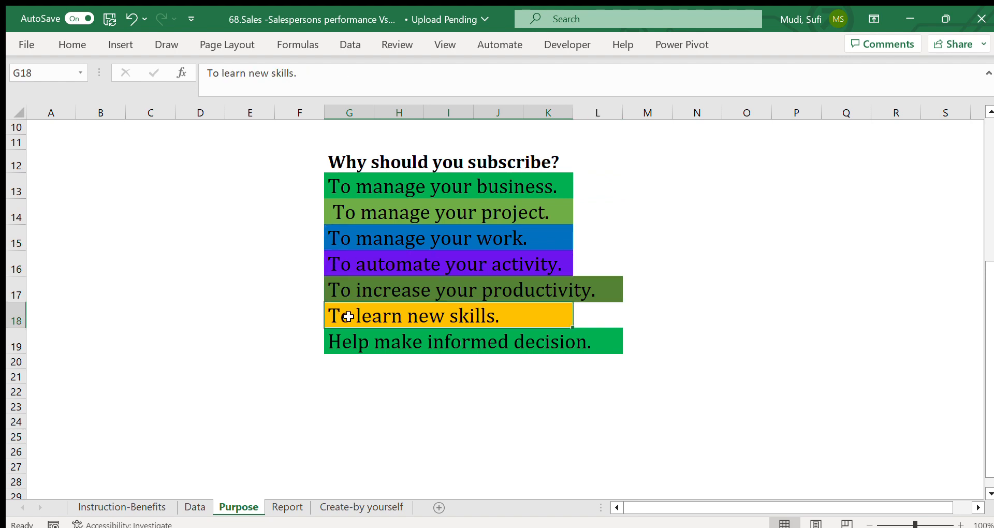
{"action": "left_click", "coordinate": [367, 343]}
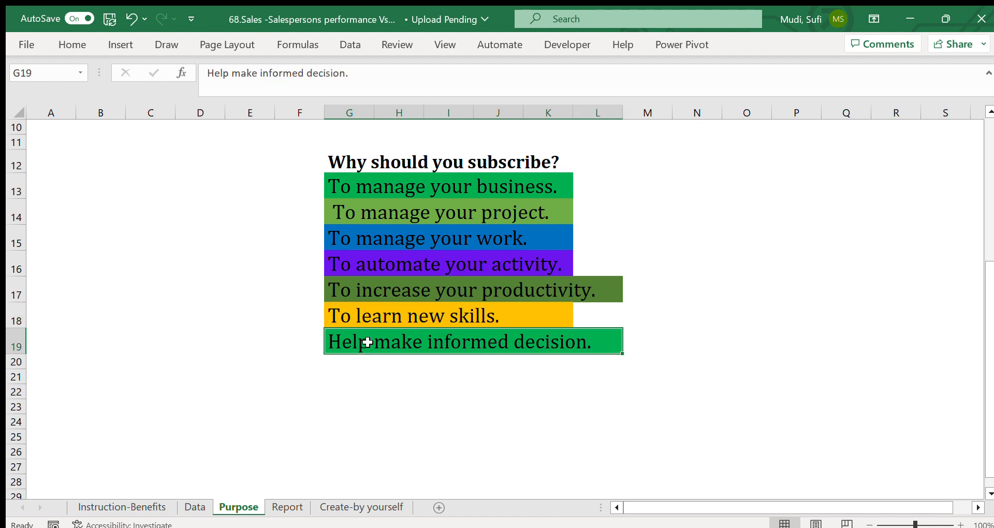
Highlight the whole block of subscription reasons in rows 13 to 19, and deselect it by selecting cell M15
{"action": "left_click", "coordinate": [639, 187]}
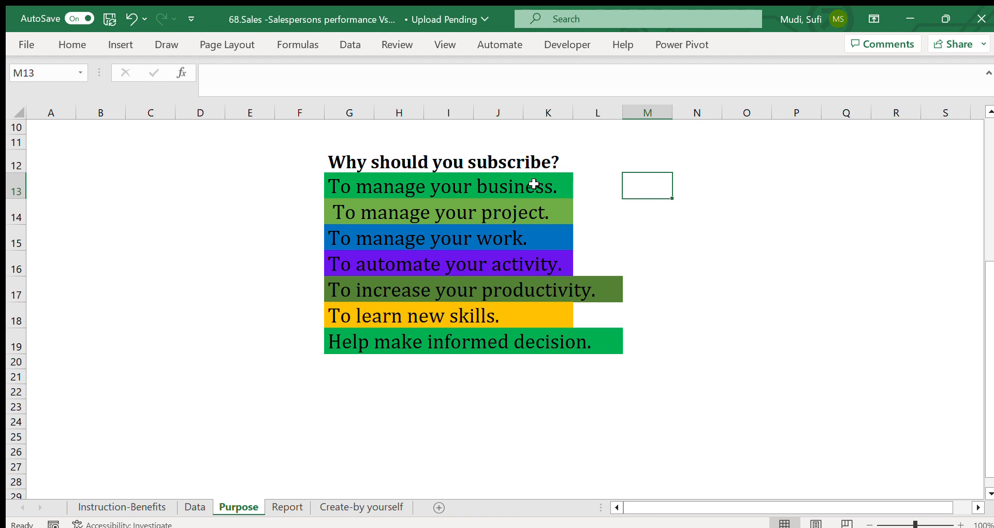
{"action": "left_click_drag", "start_coordinate": [534, 184], "coordinate": [540, 342]}
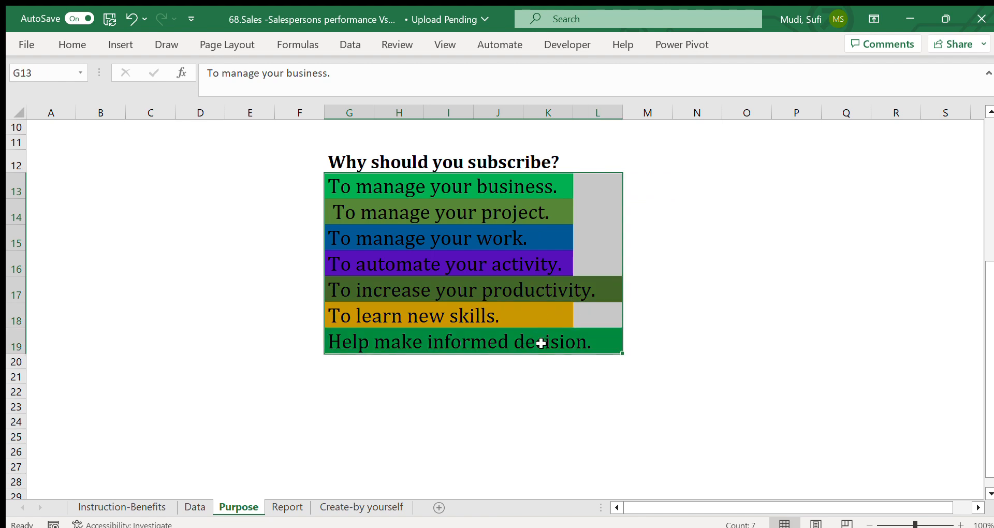
{"action": "left_click_drag", "start_coordinate": [589, 181], "coordinate": [598, 340]}
{"action": "left_click_drag", "start_coordinate": [526, 186], "coordinate": [521, 332]}
{"action": "left_click", "coordinate": [662, 236]}
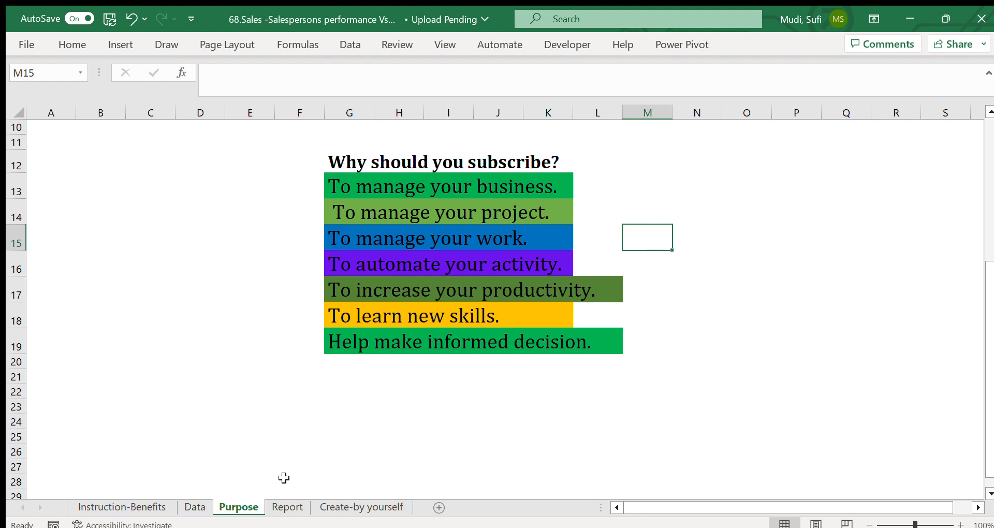
Return to the Report sheet and select cell F4 beside the status of Abdi's January row
{"action": "left_click", "coordinate": [280, 508]}
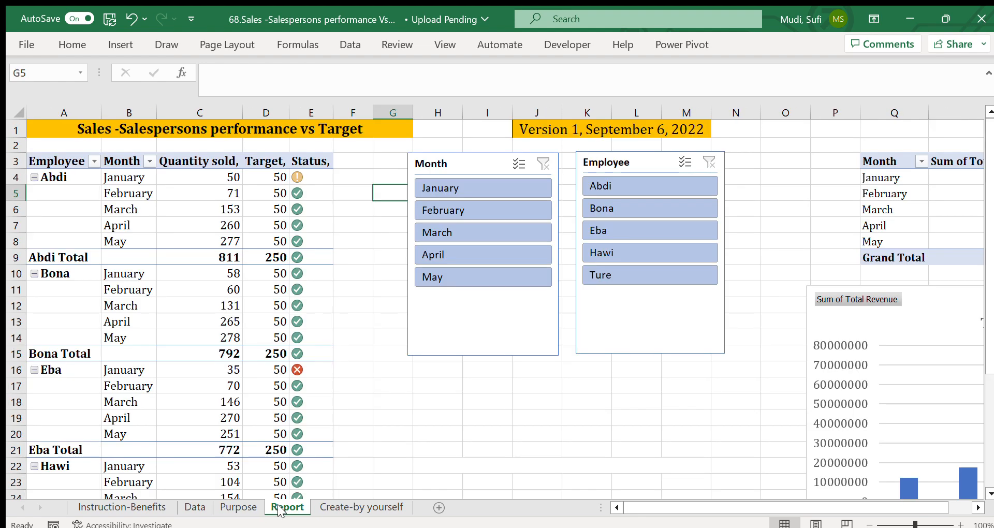
{"action": "left_click", "coordinate": [350, 244]}
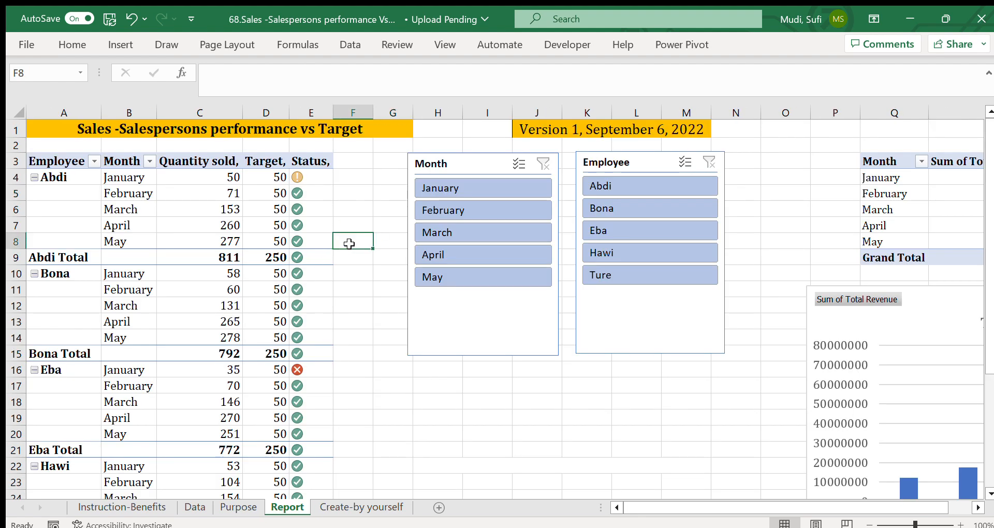
{"action": "left_click", "coordinate": [344, 181]}
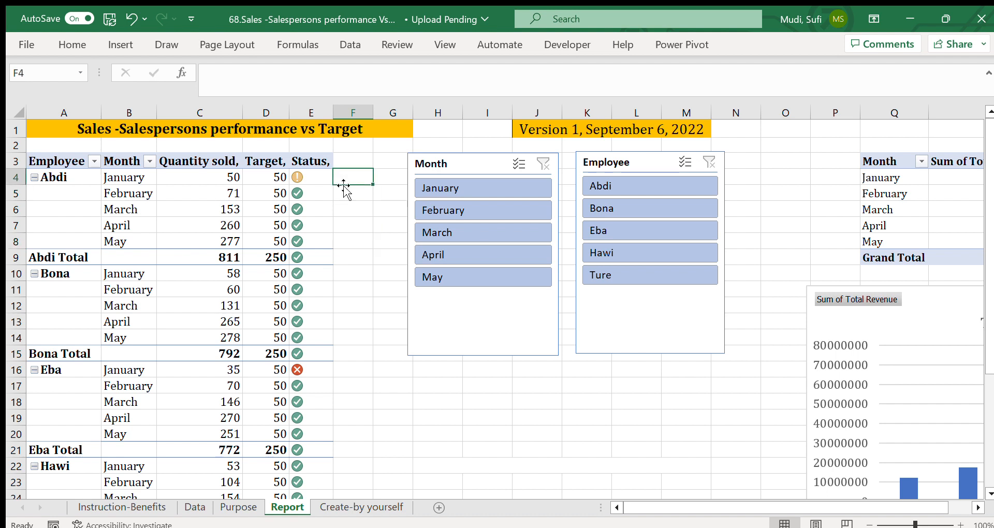